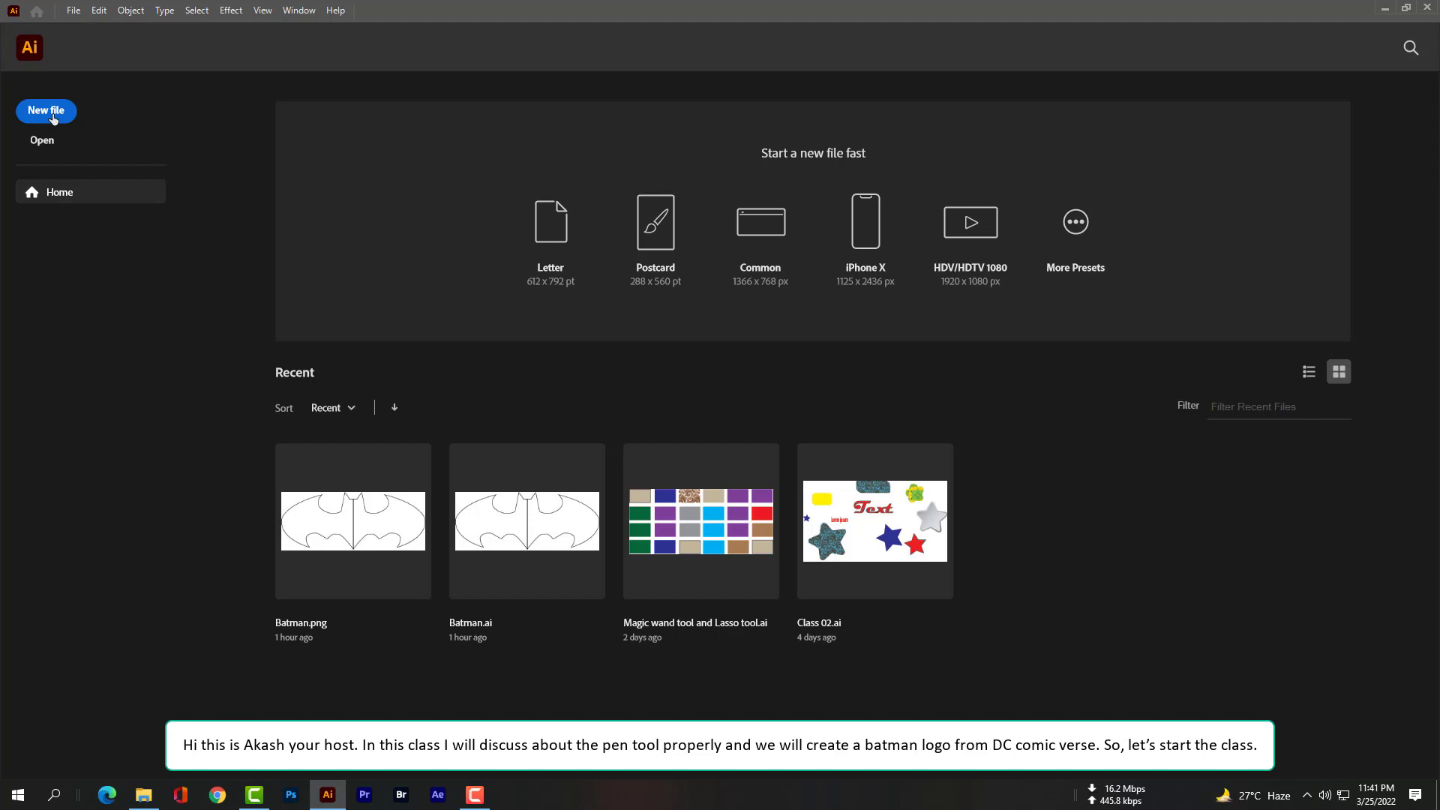
Step: Create a new 1920 x 1080 px document named "Class 05 Pen tool"
click(52, 117)
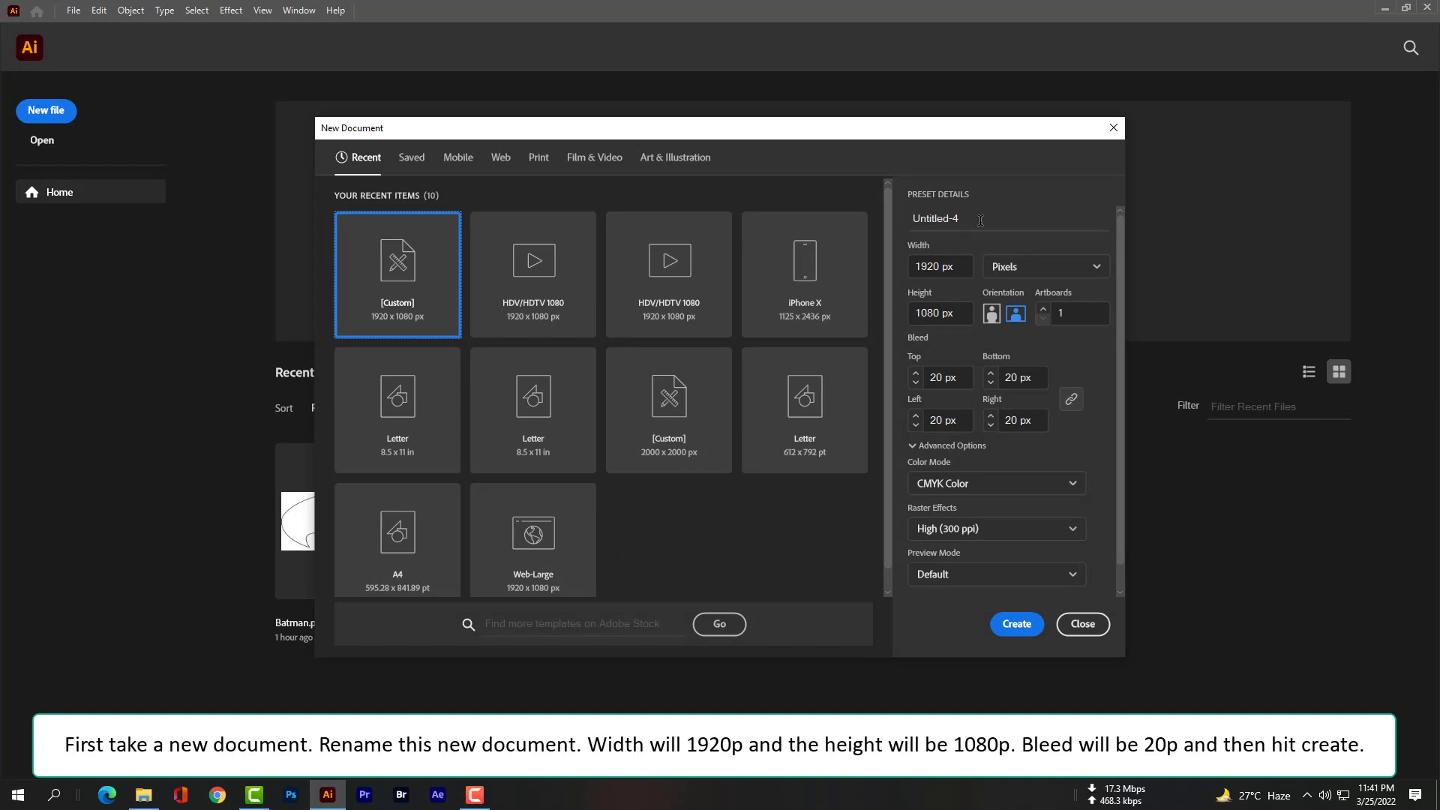
drag(980, 220, 913, 219)
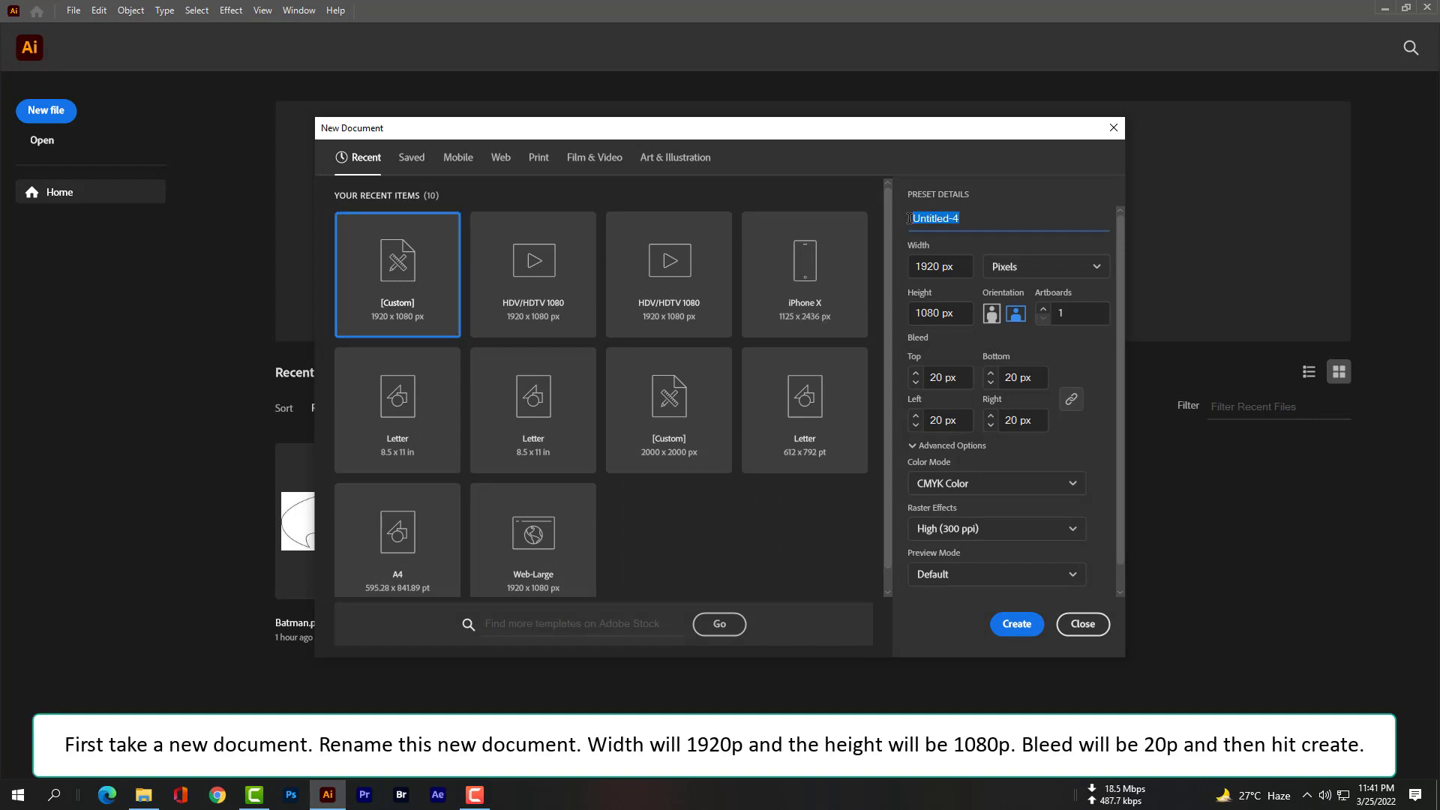
text(Class 05 Pen tool)
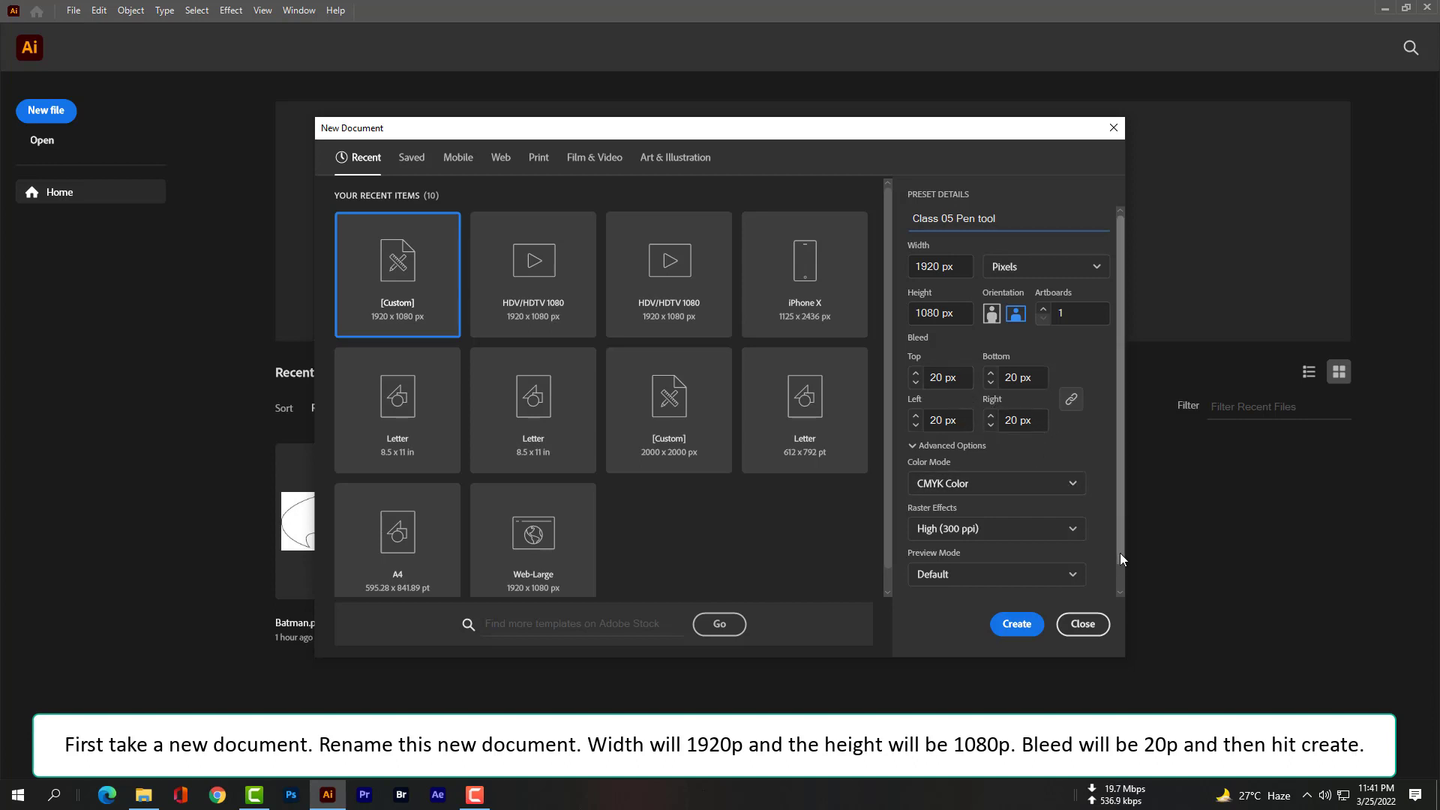
scroll(1119, 552, down, 1)
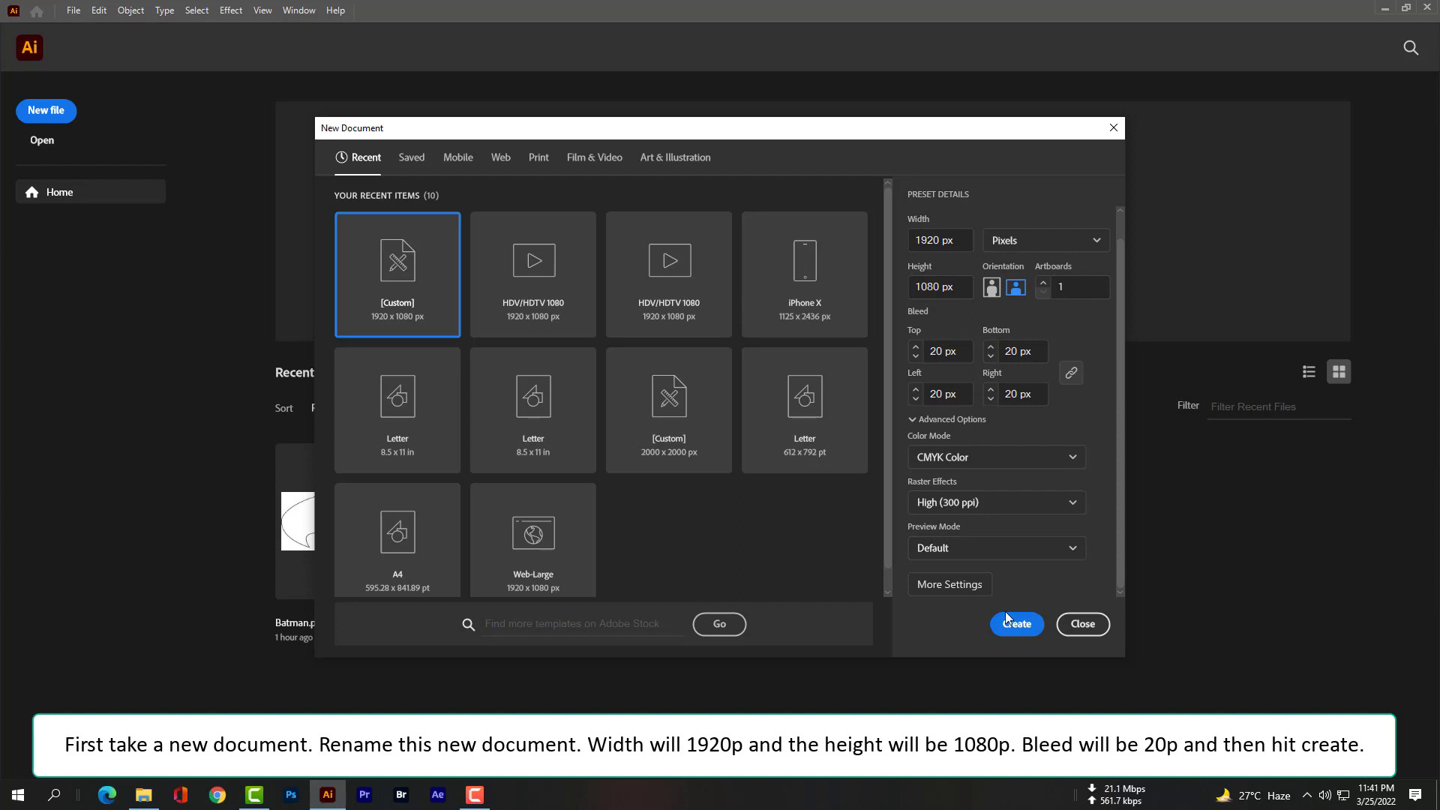
click(1006, 630)
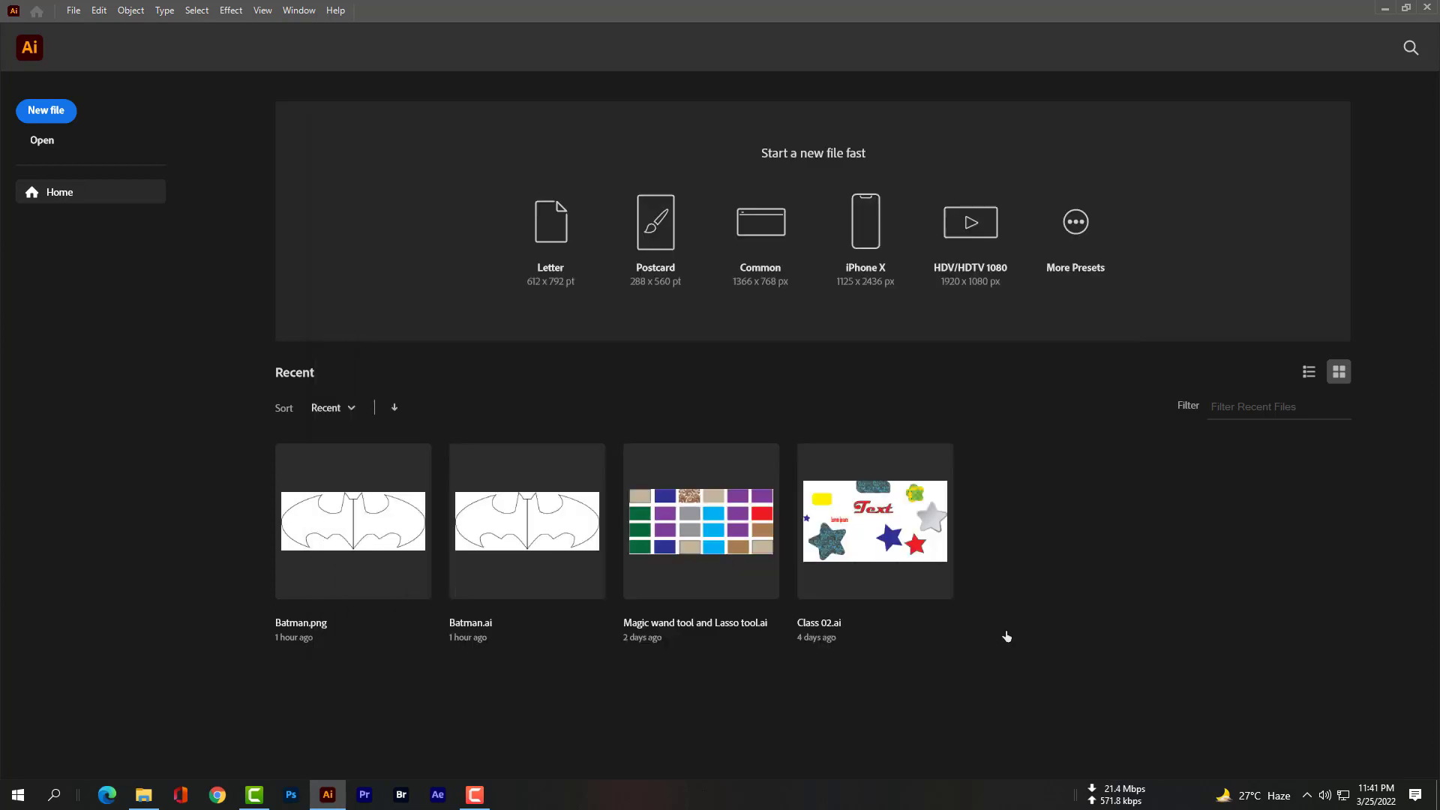
scroll(927, 440, right, 5)
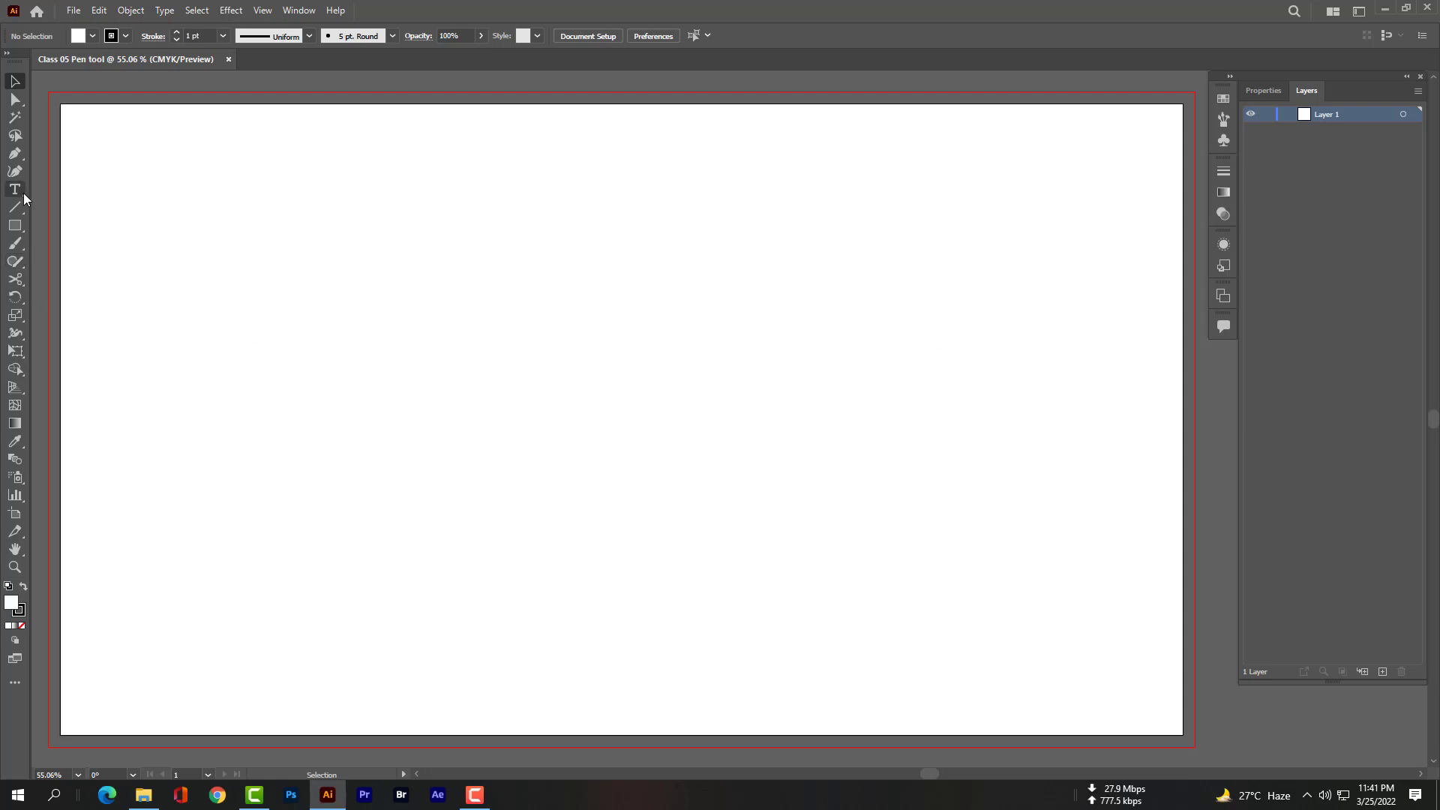
Step: Choose the Pen tool and set a red fill with no stroke
click(15, 154)
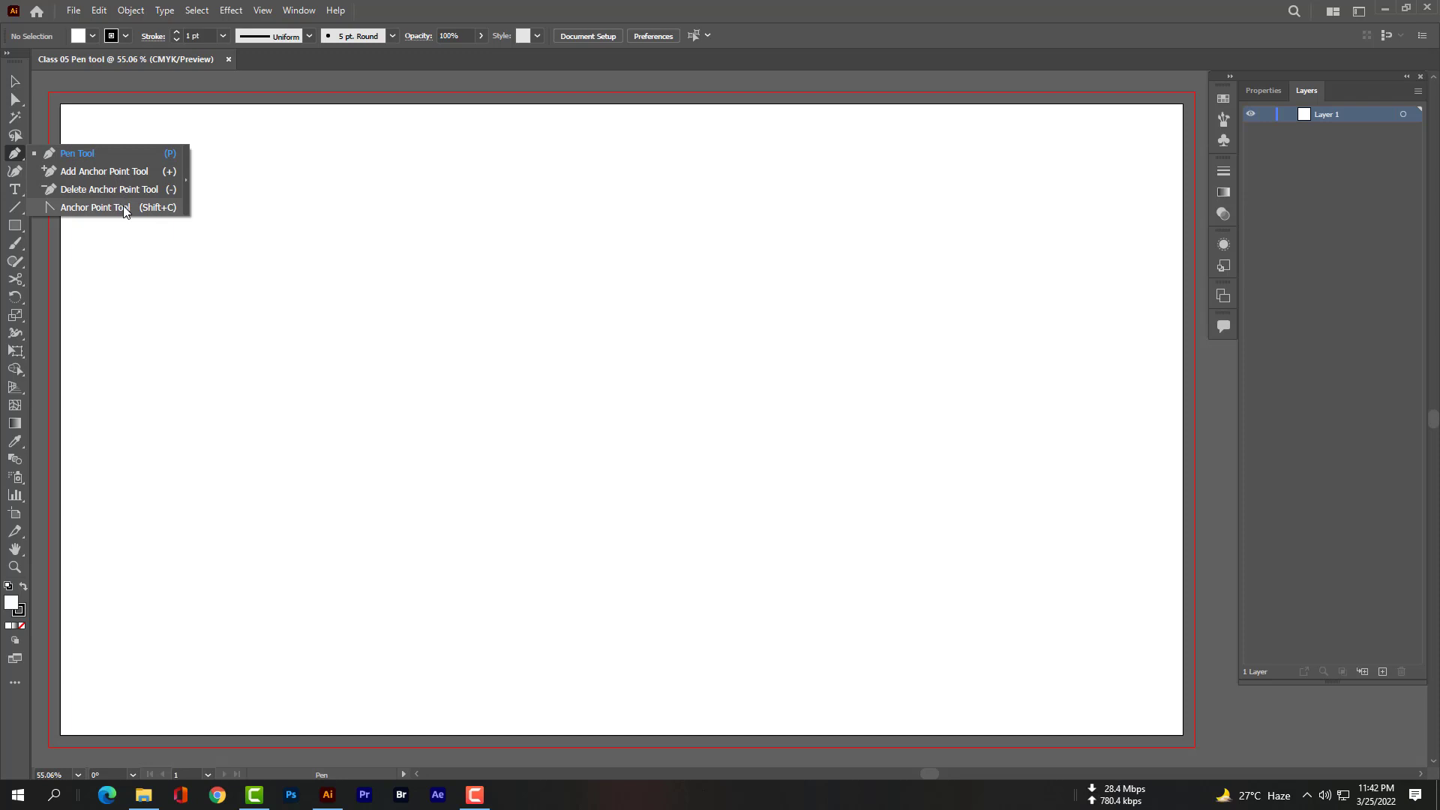
click(117, 154)
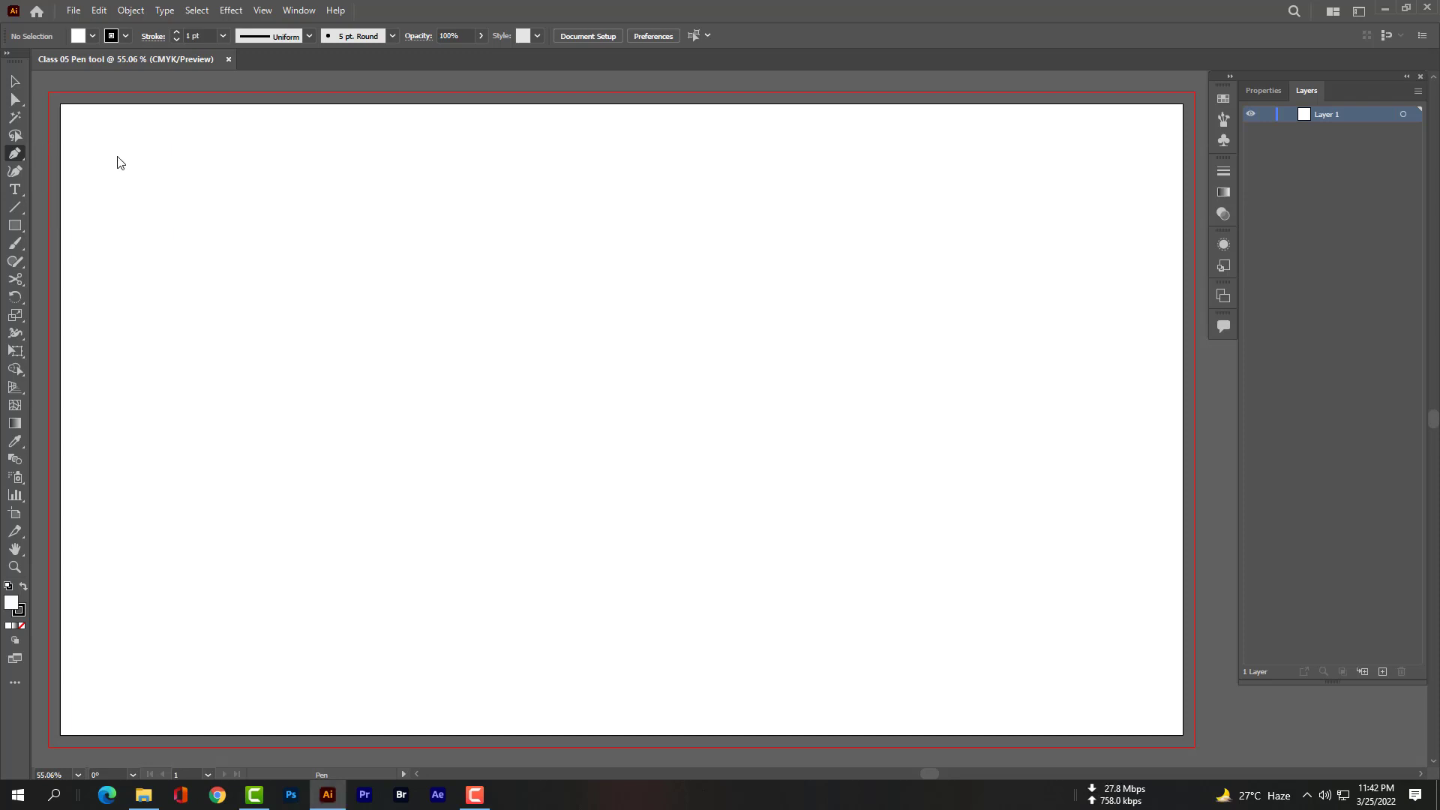
click(92, 35)
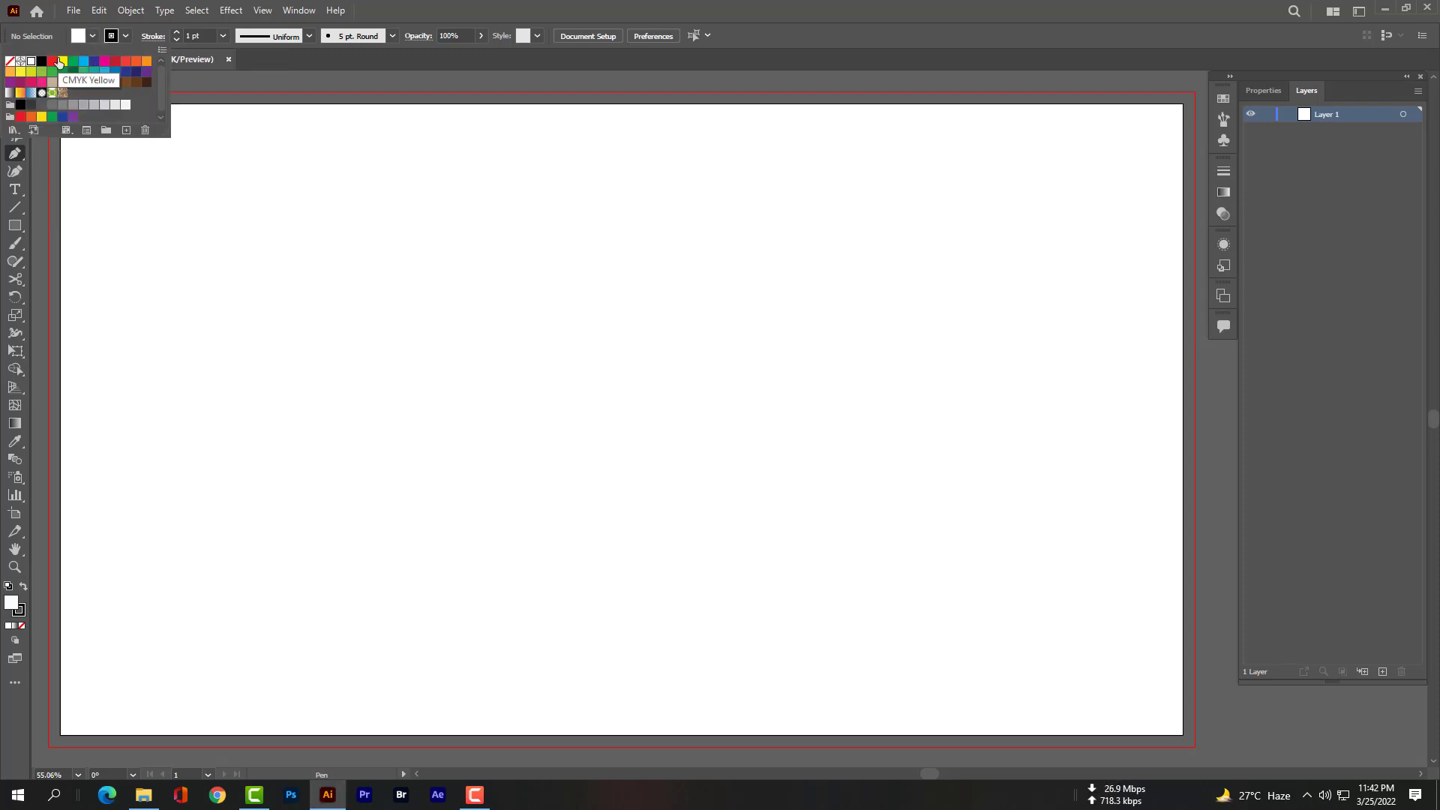
click(52, 61)
click(93, 38)
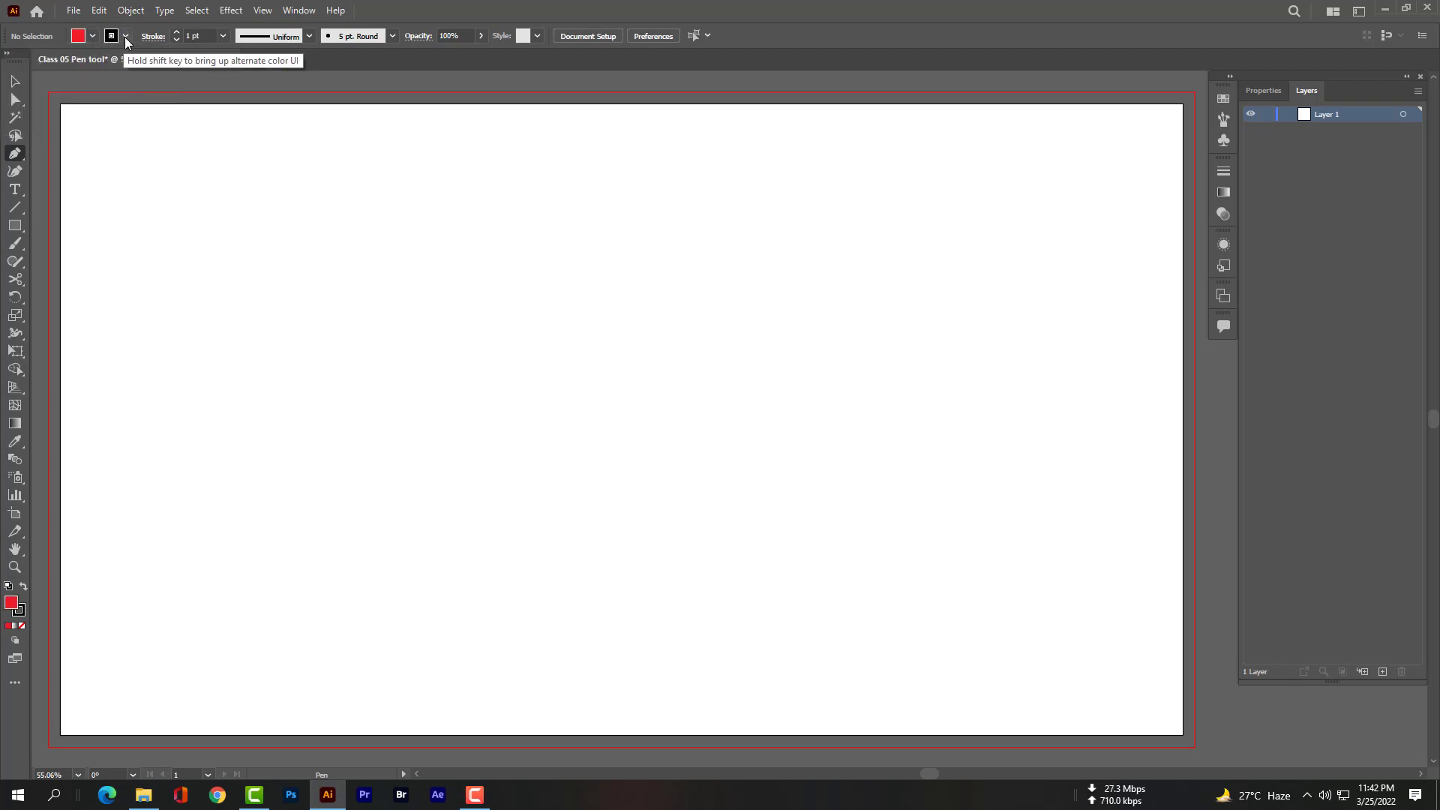
click(126, 36)
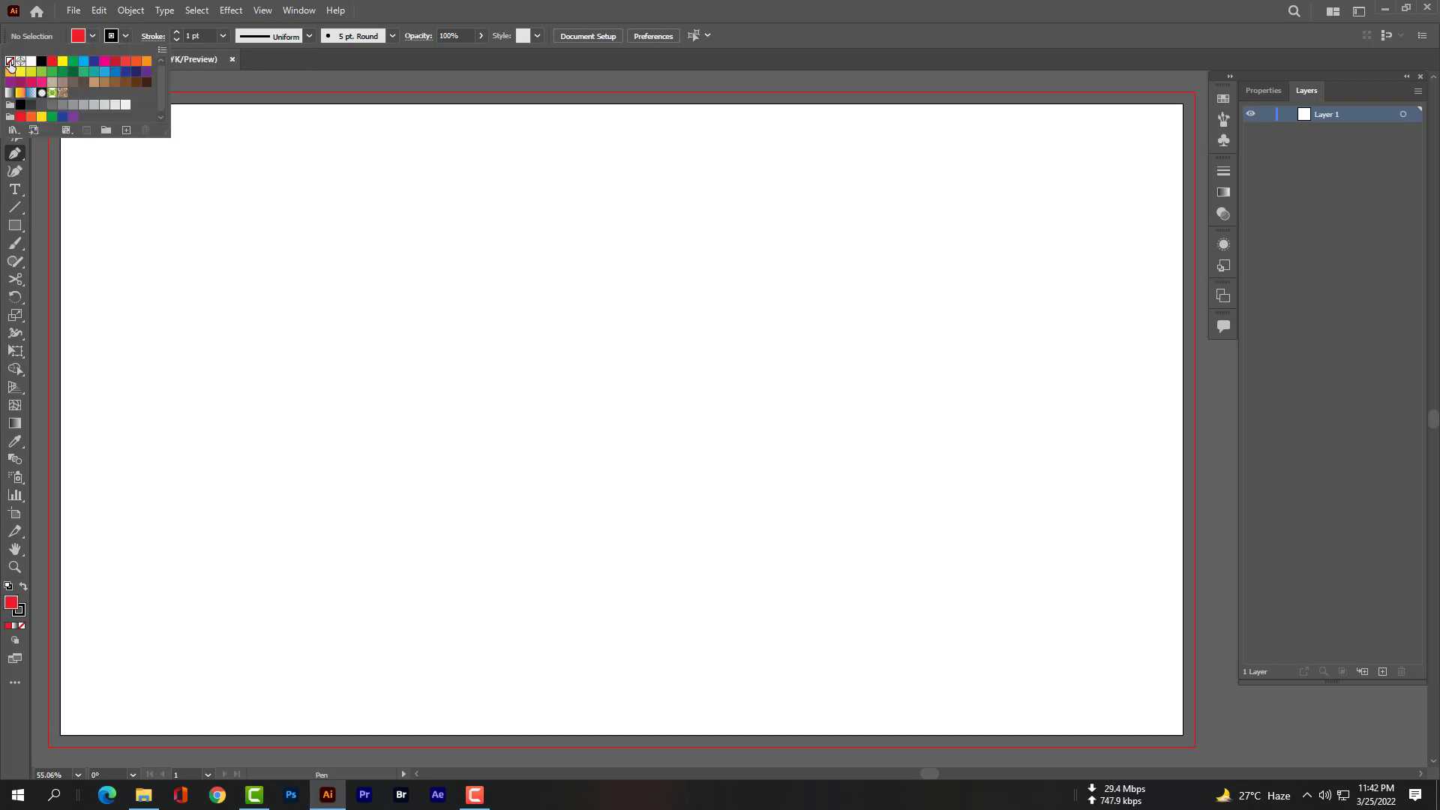
click(10, 62)
click(128, 38)
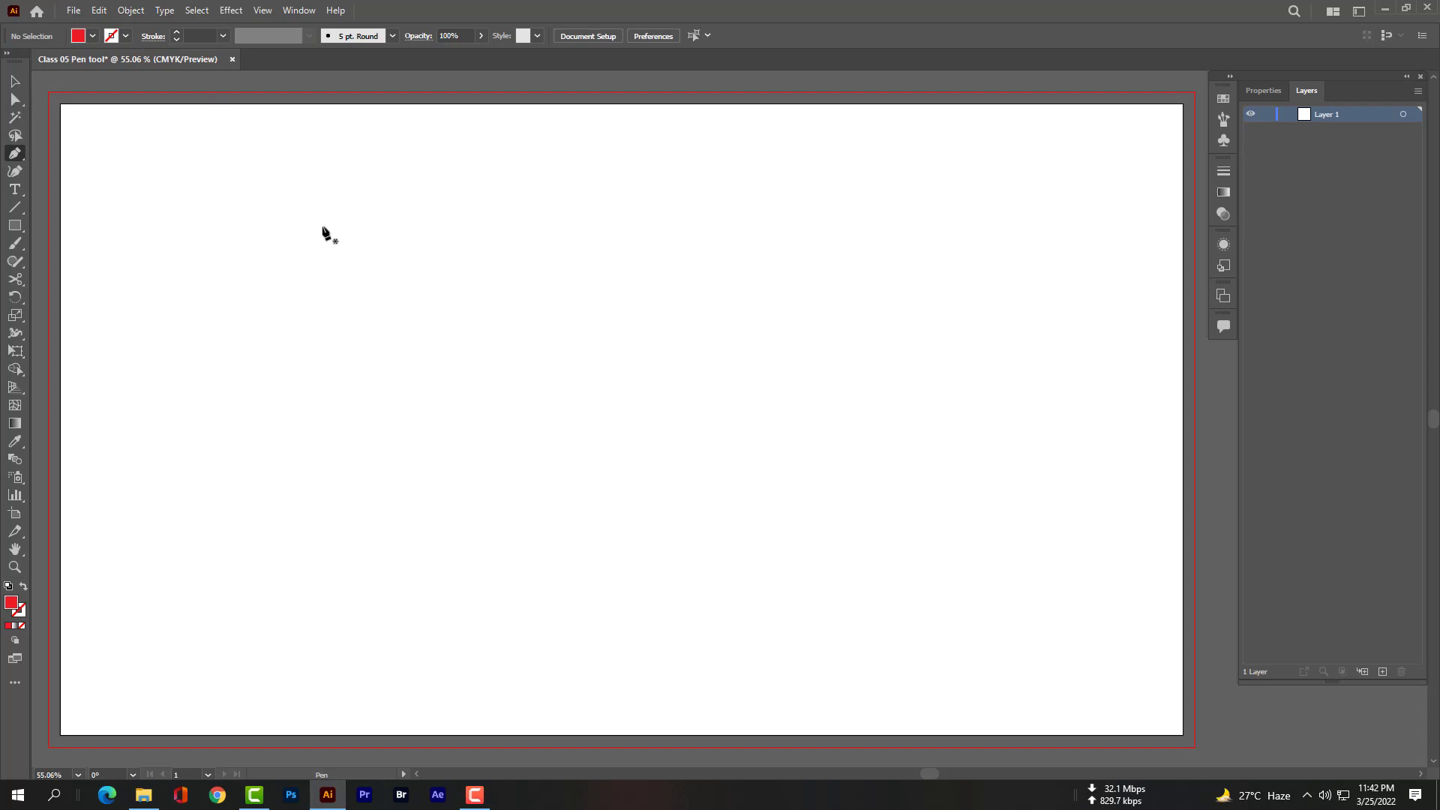
Step: Draw a closed rectangle about 241 by 174 px with the Pen tool, left of the artboard's centre
click(378, 320)
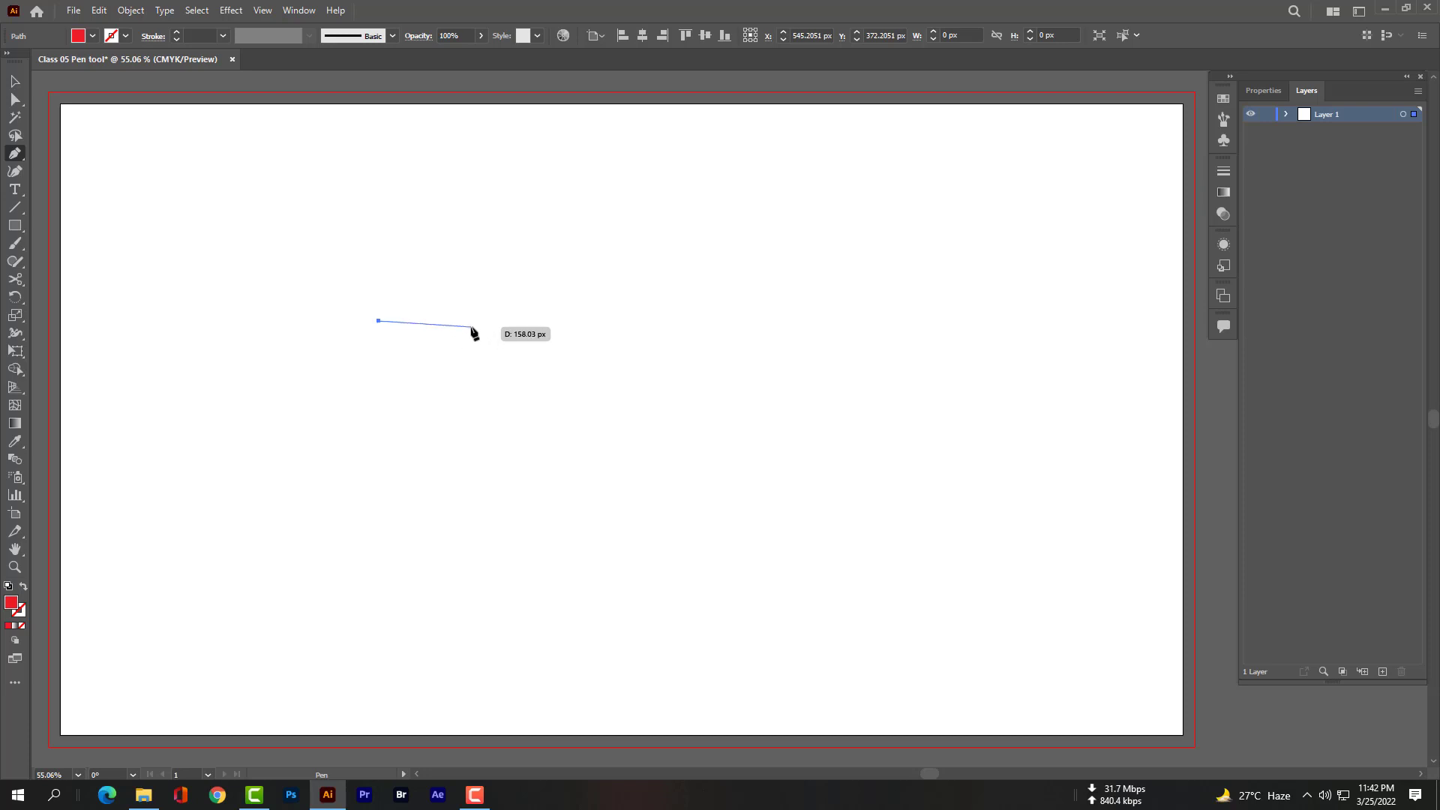
click(519, 321)
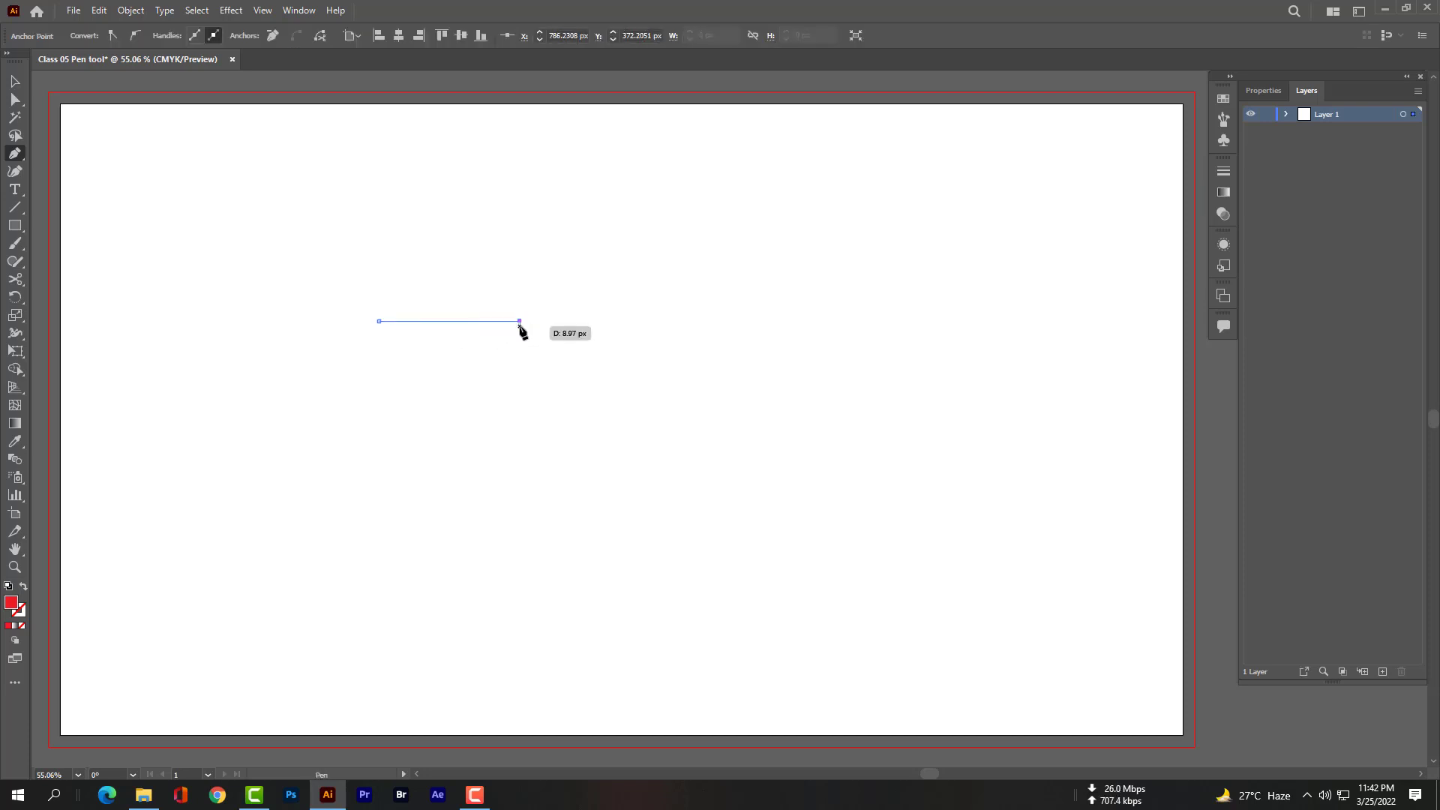
click(520, 423)
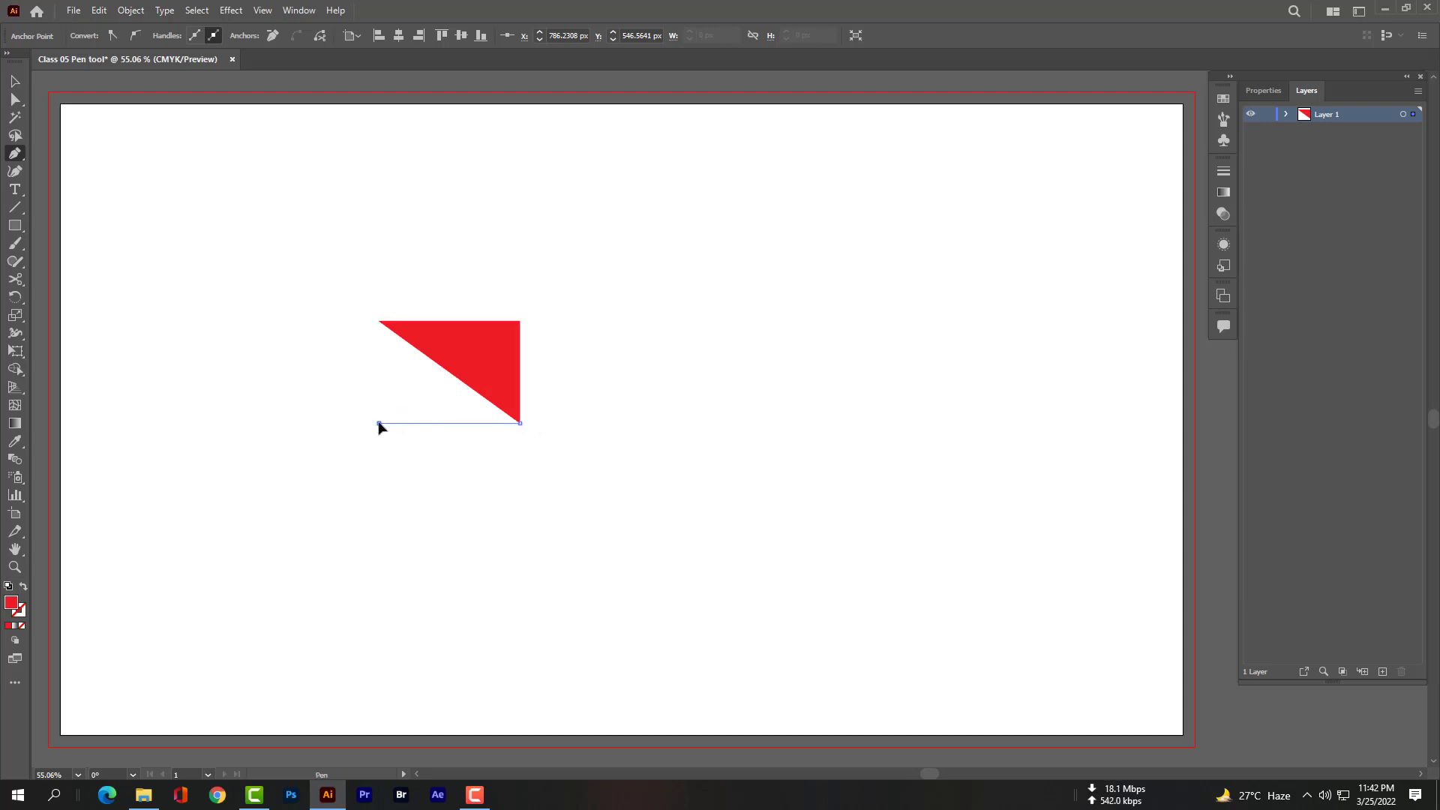
click(378, 423)
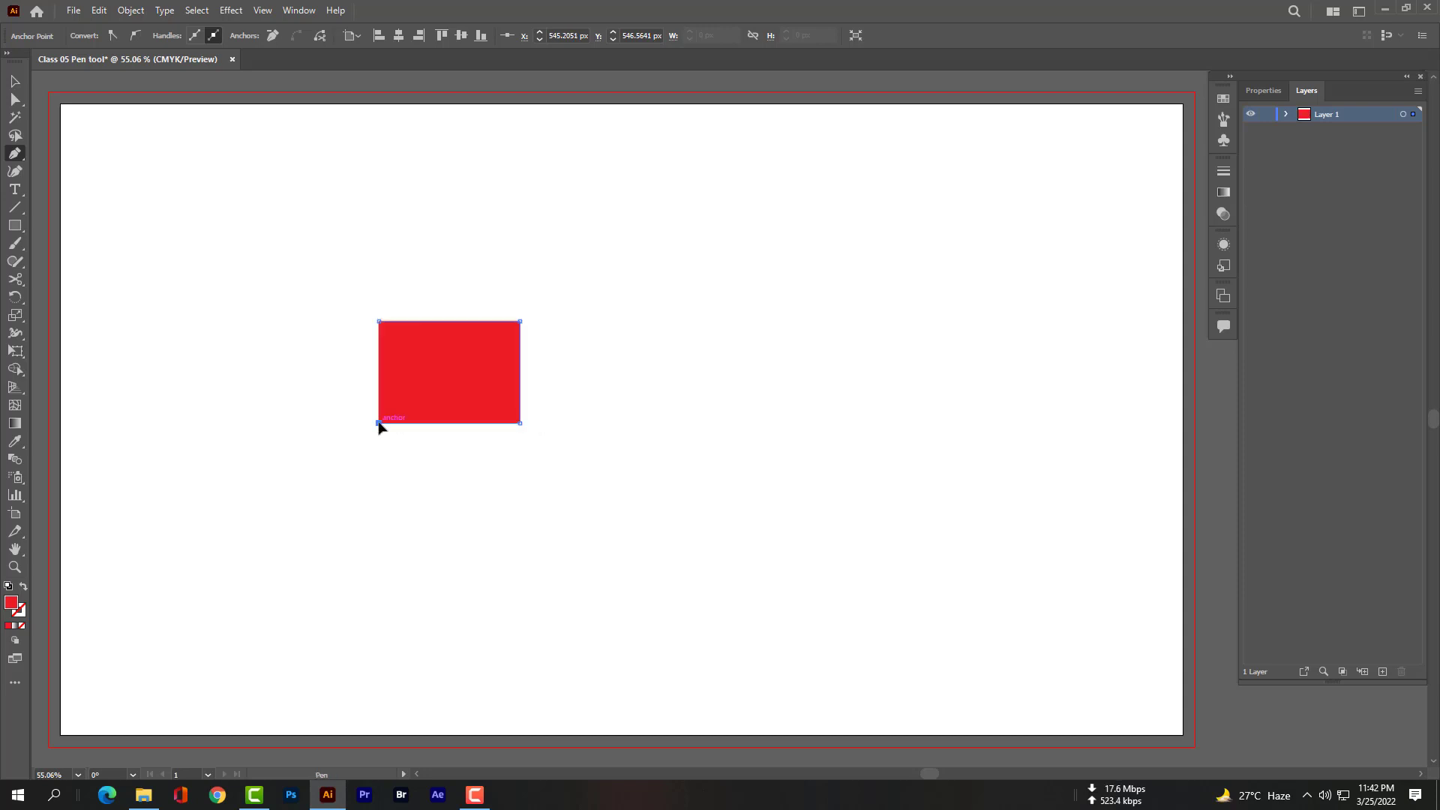
click(379, 321)
Step: Remove the rectangle's fill colour by setting it to none
click(1273, 93)
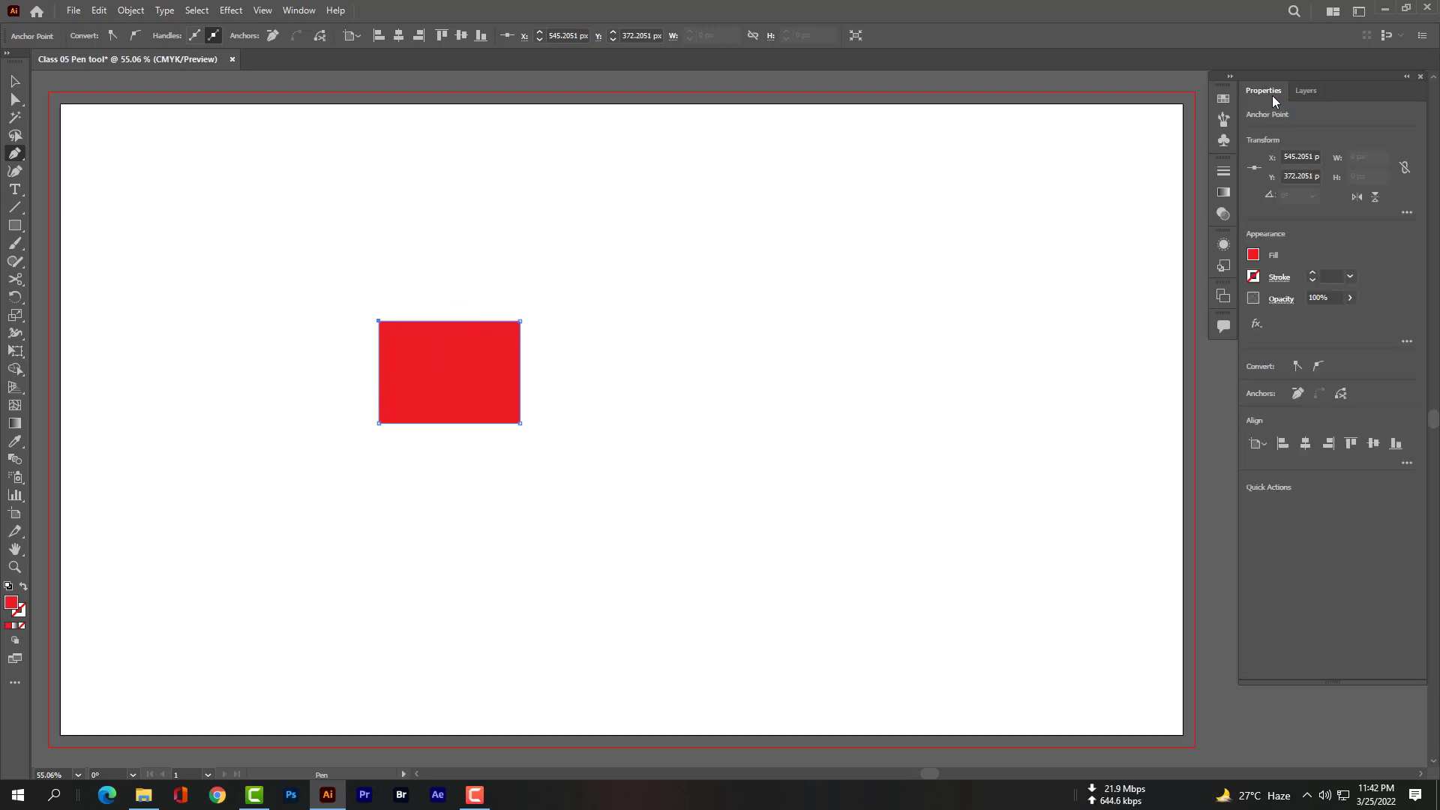
click(1256, 259)
click(1090, 308)
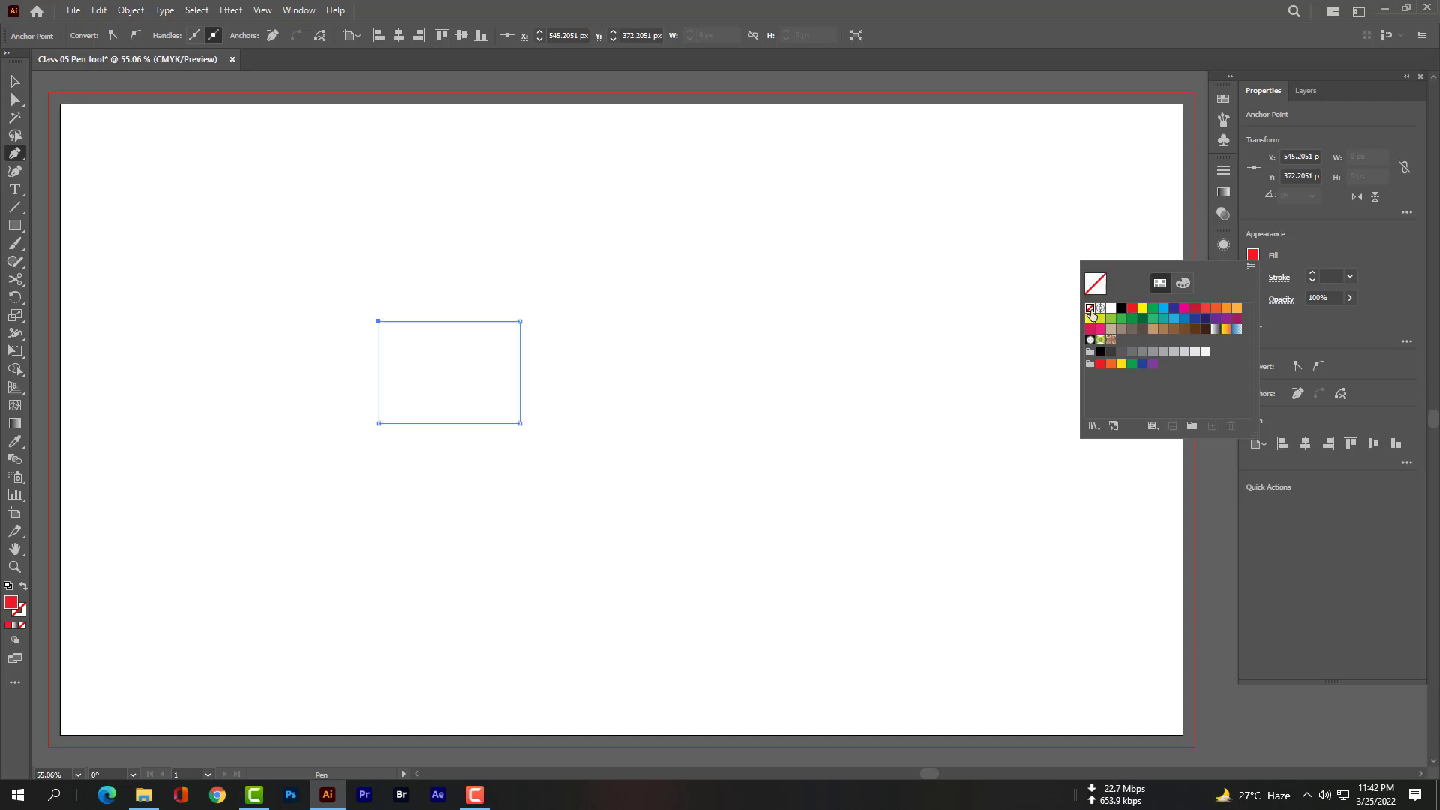
click(1253, 256)
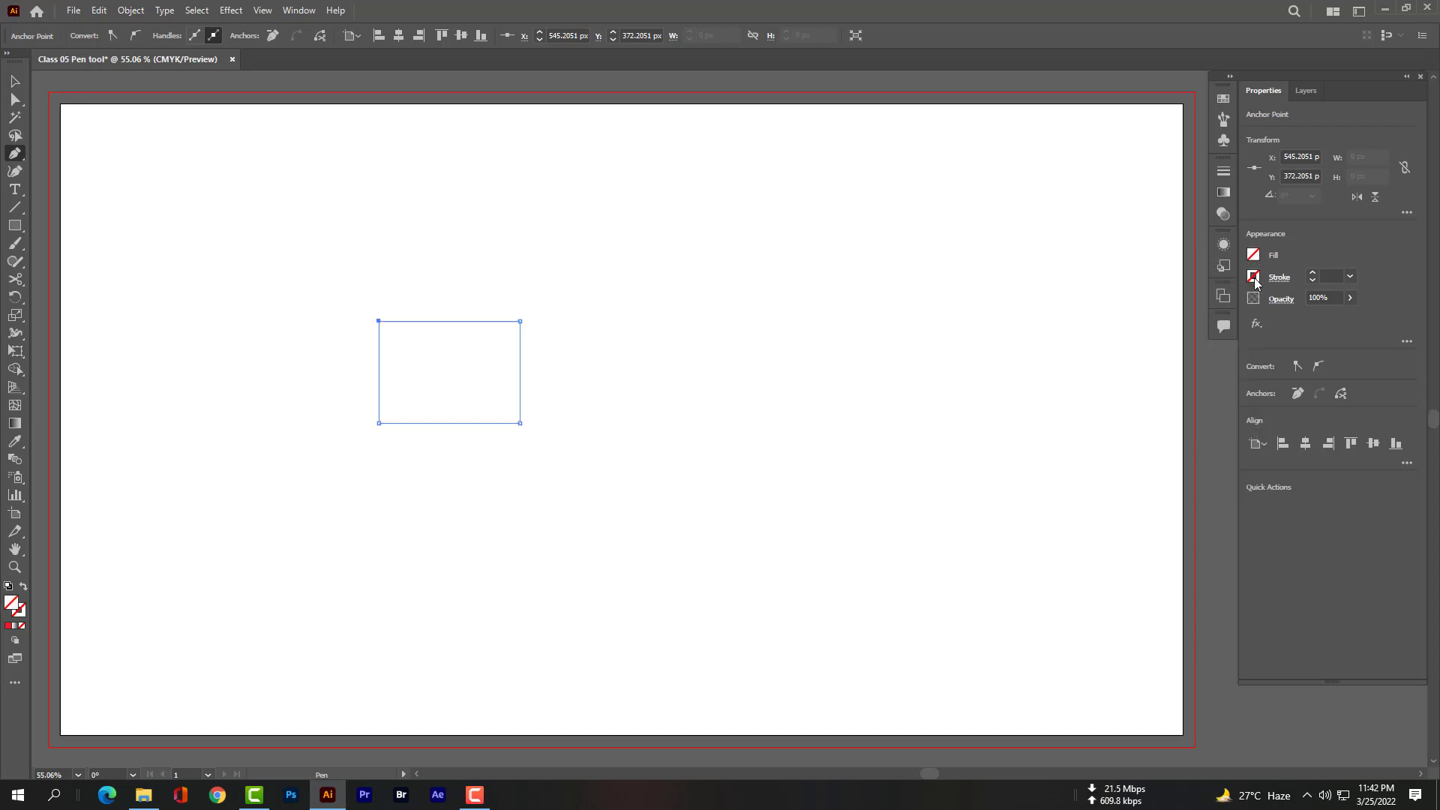
Step: Give the rectangle a 10 pt black stroke after trying red and yellow
click(1254, 276)
click(1121, 329)
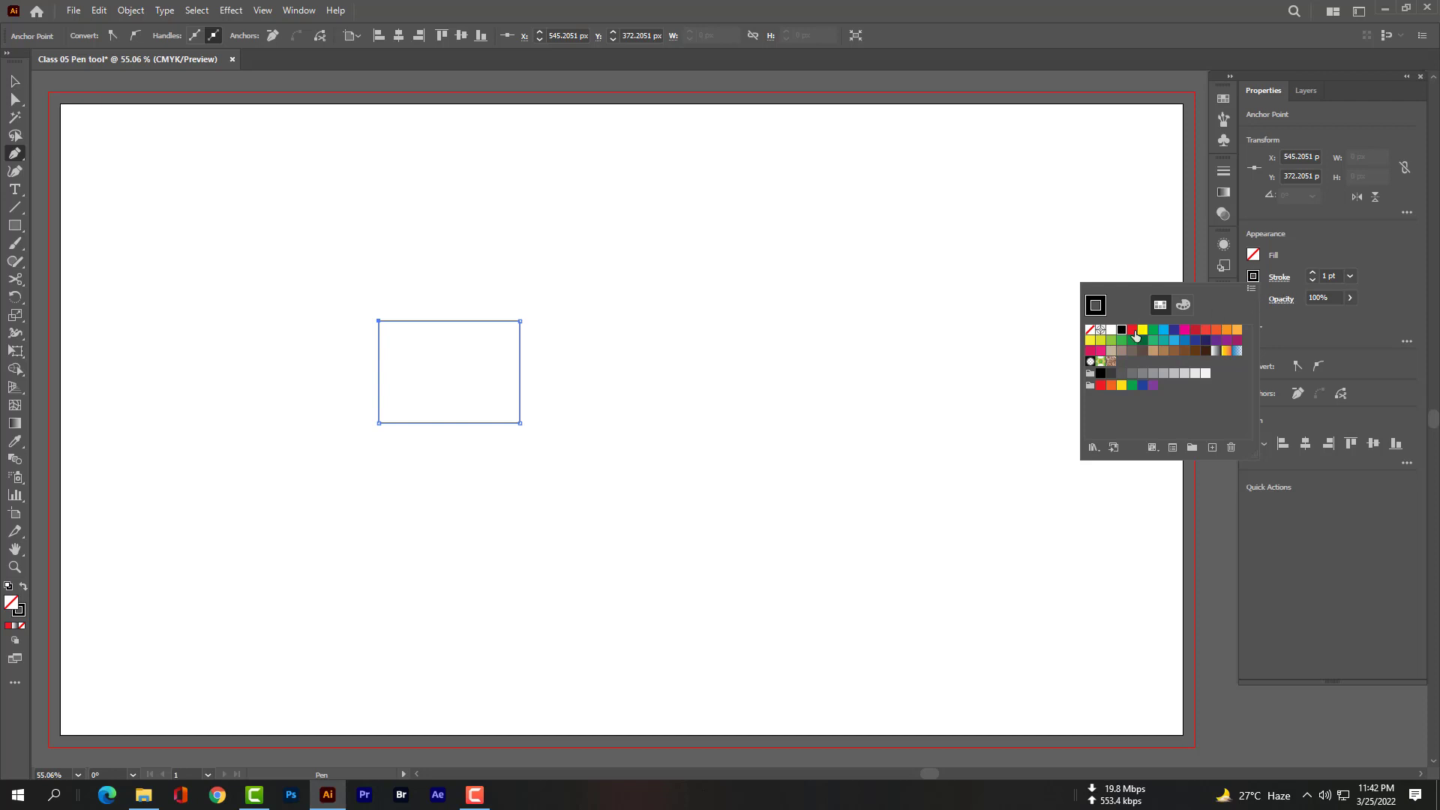
click(1134, 331)
click(1143, 331)
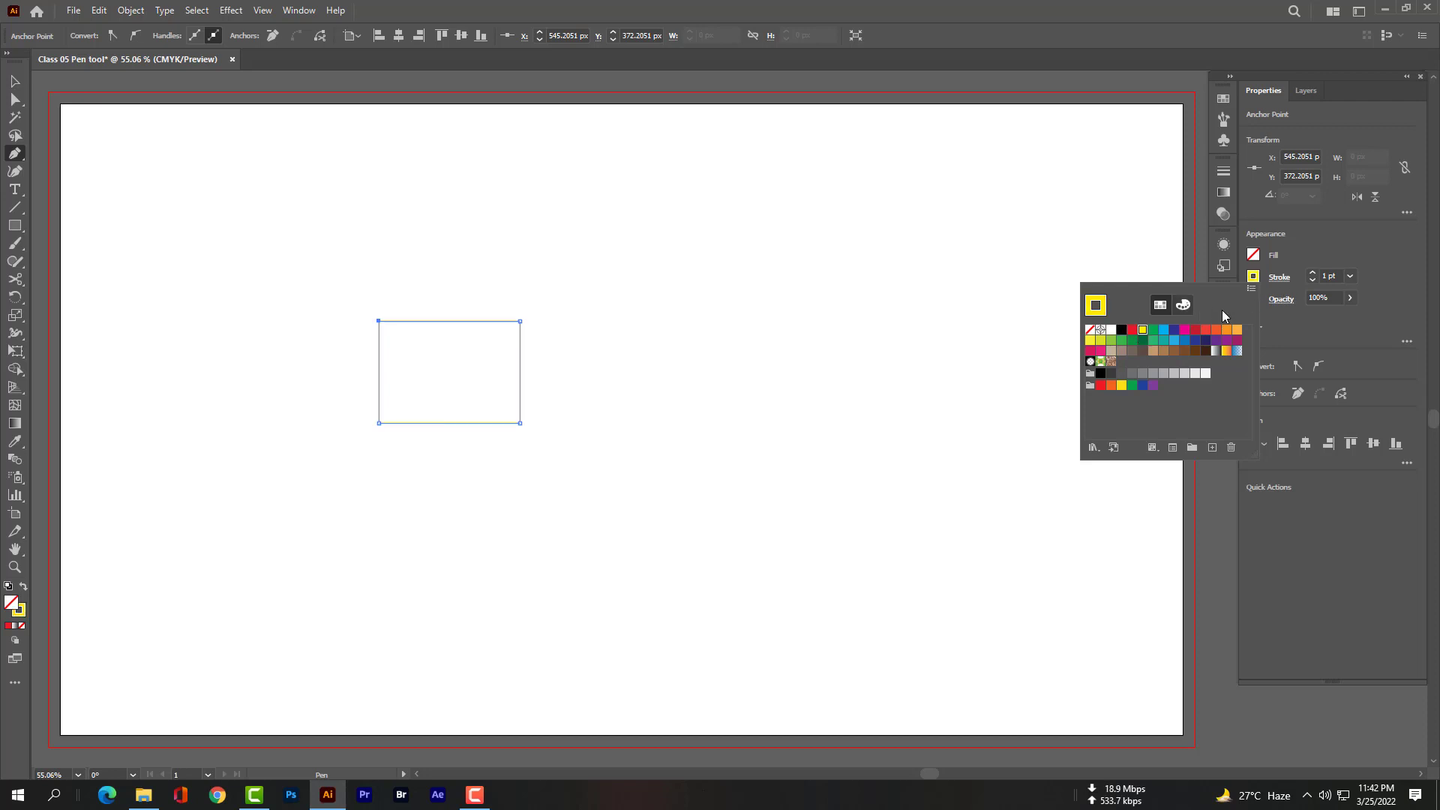
click(1328, 276)
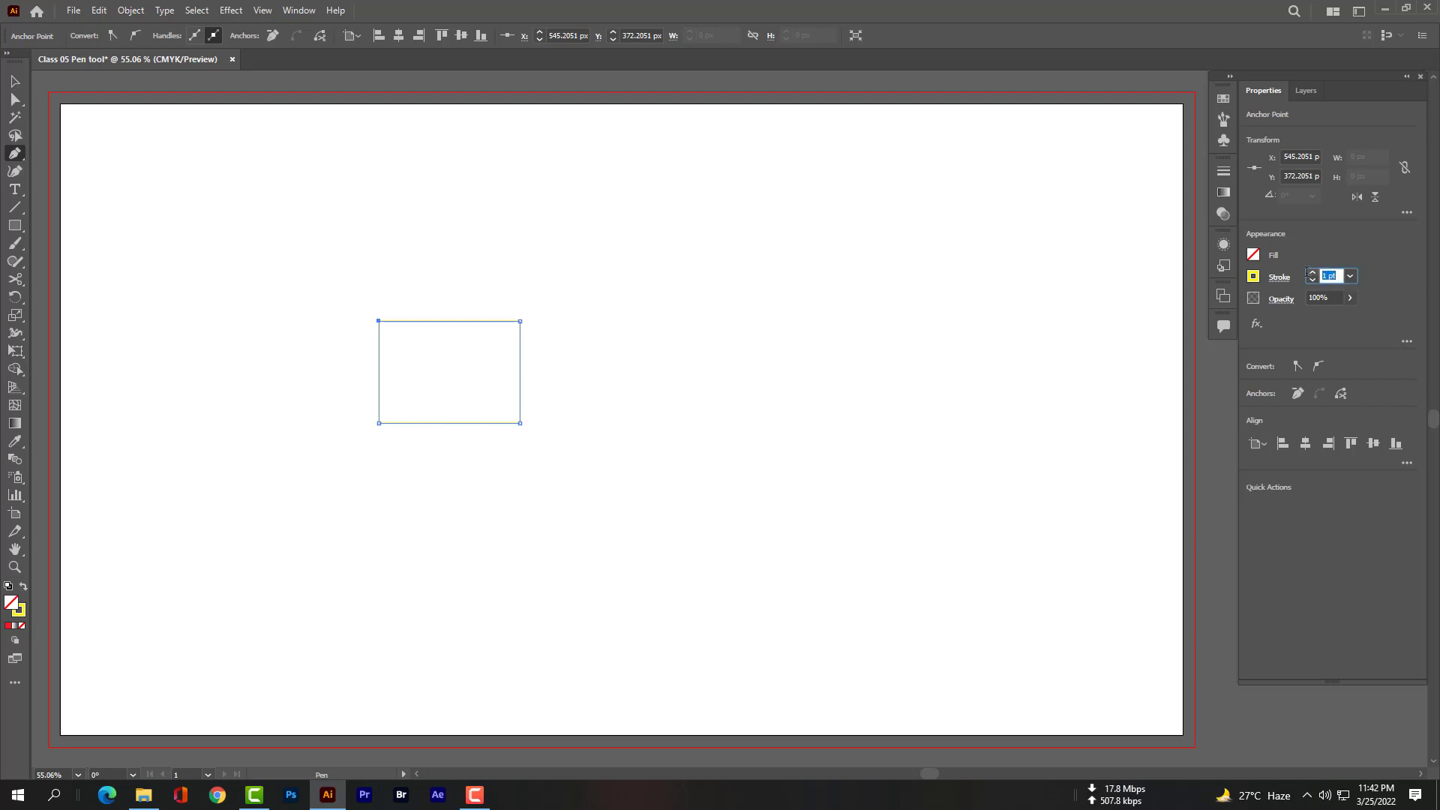
text(10)
key(Return)
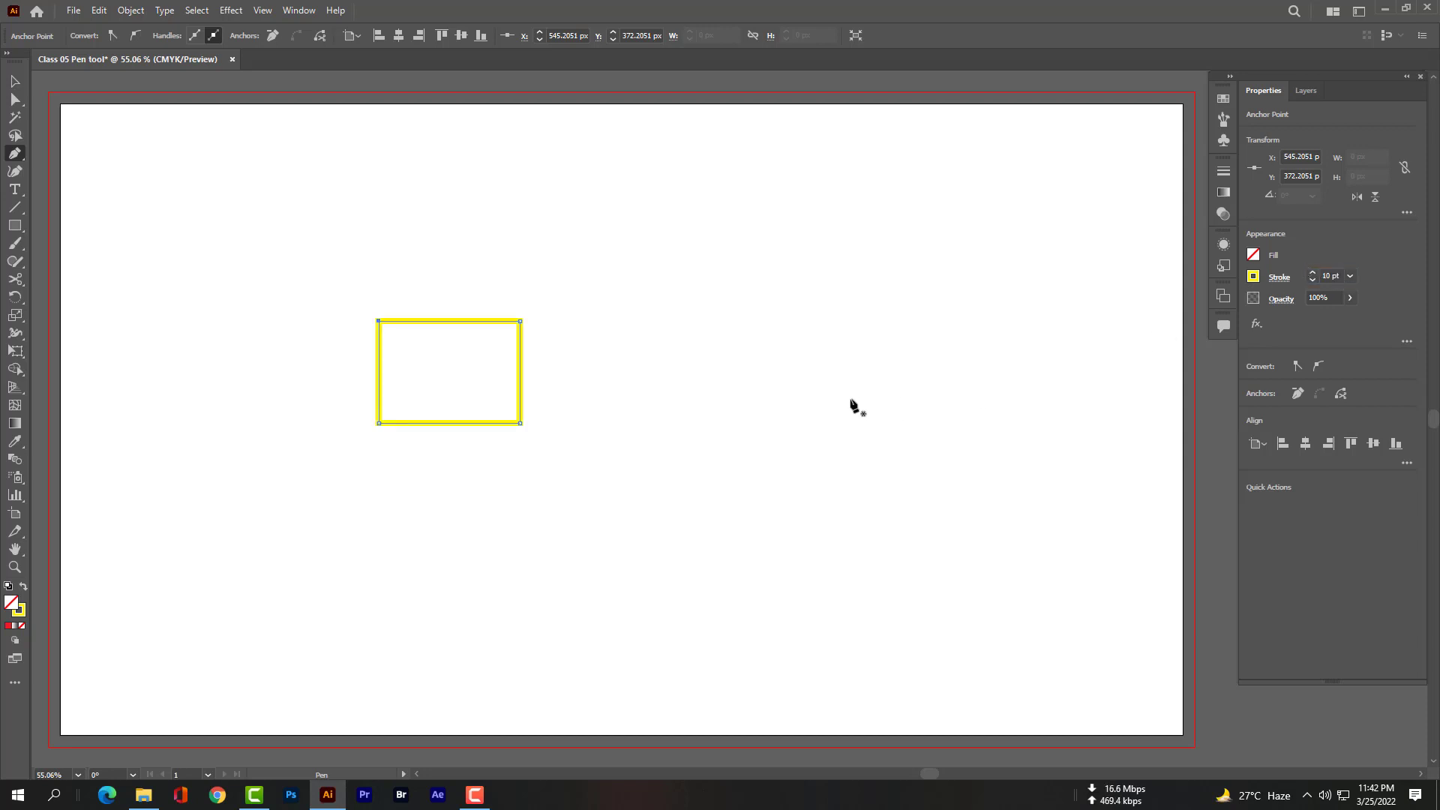
click(1253, 276)
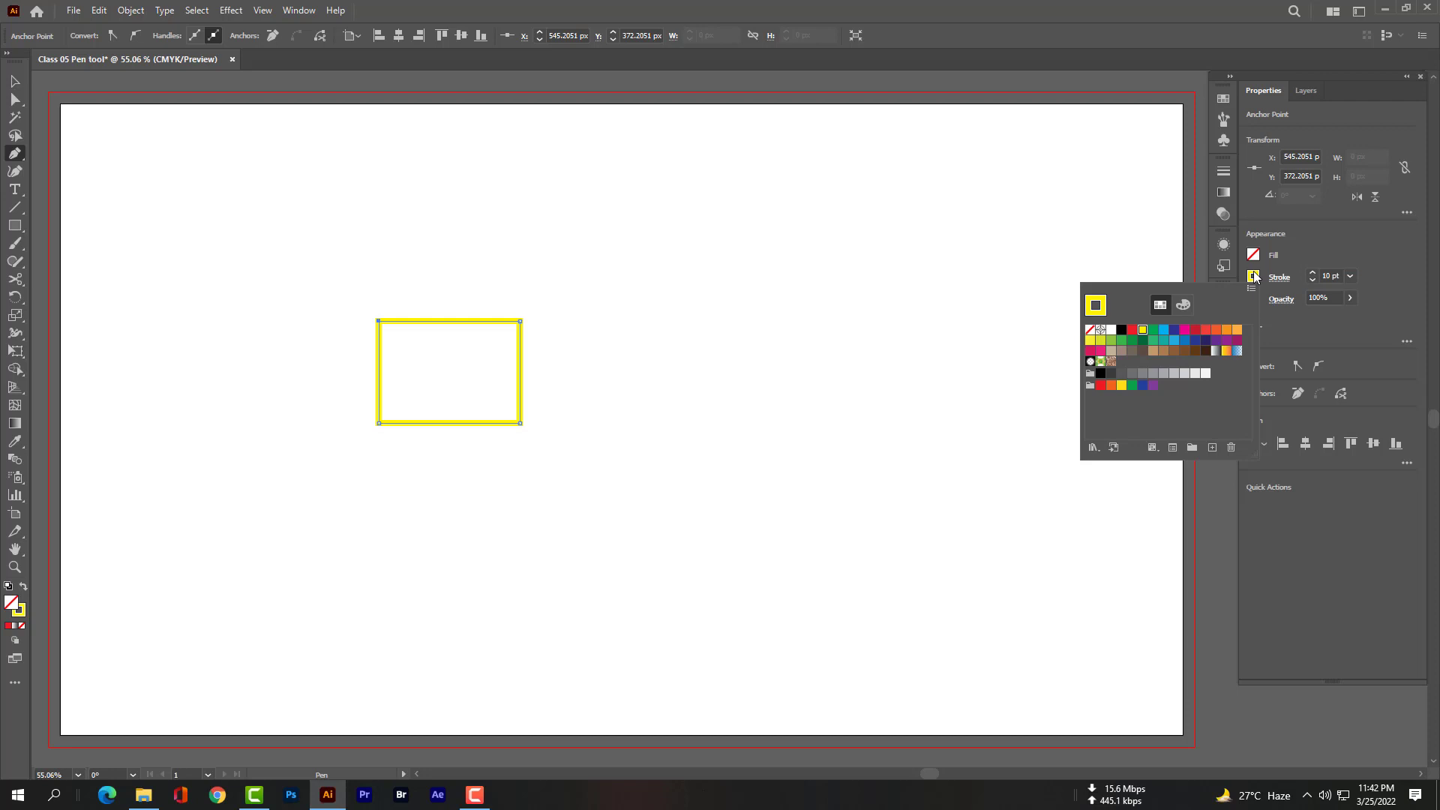
click(1122, 331)
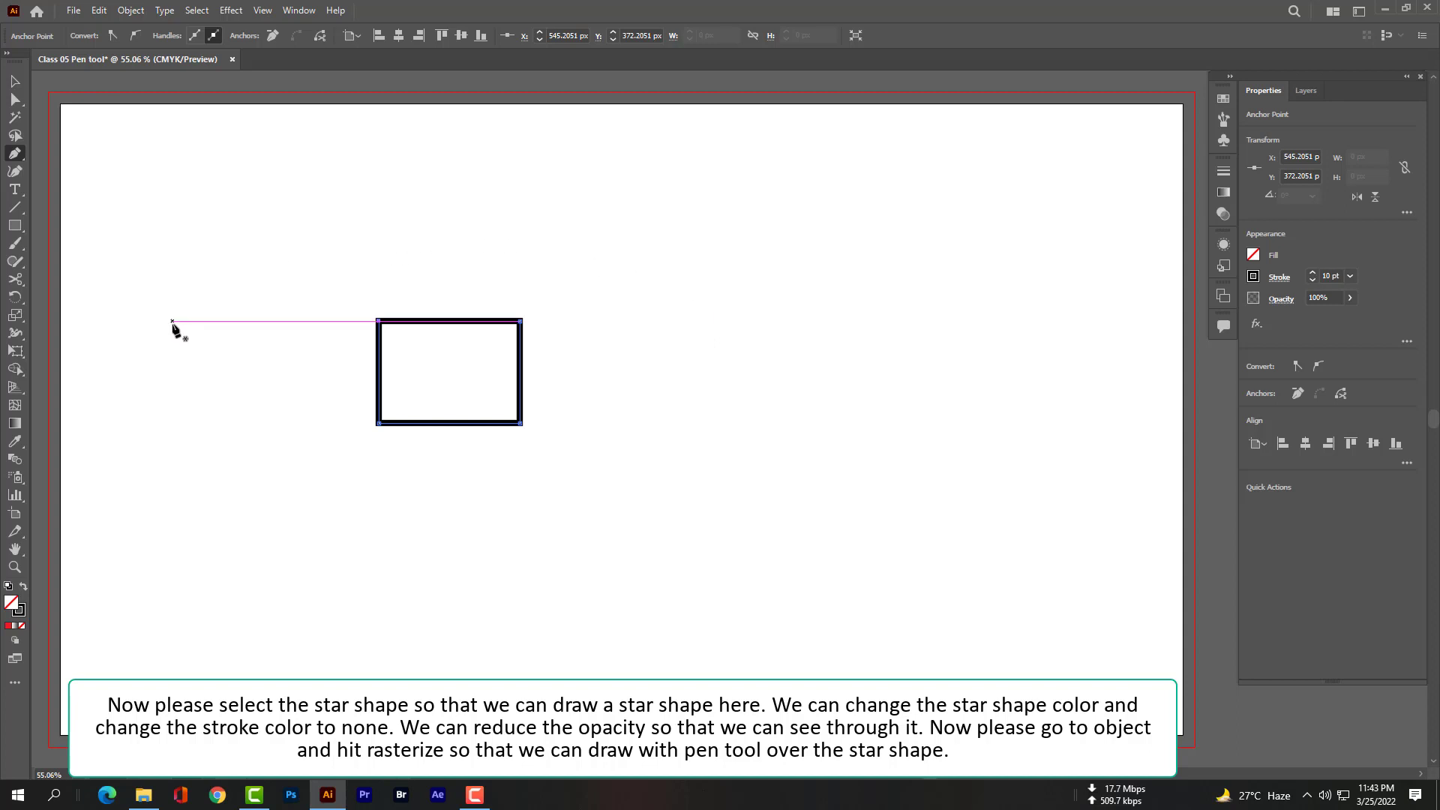
Step: Draw a five-pointed star about 318 by 305 px to the upper right of the rectangle with the Star tool
click(15, 226)
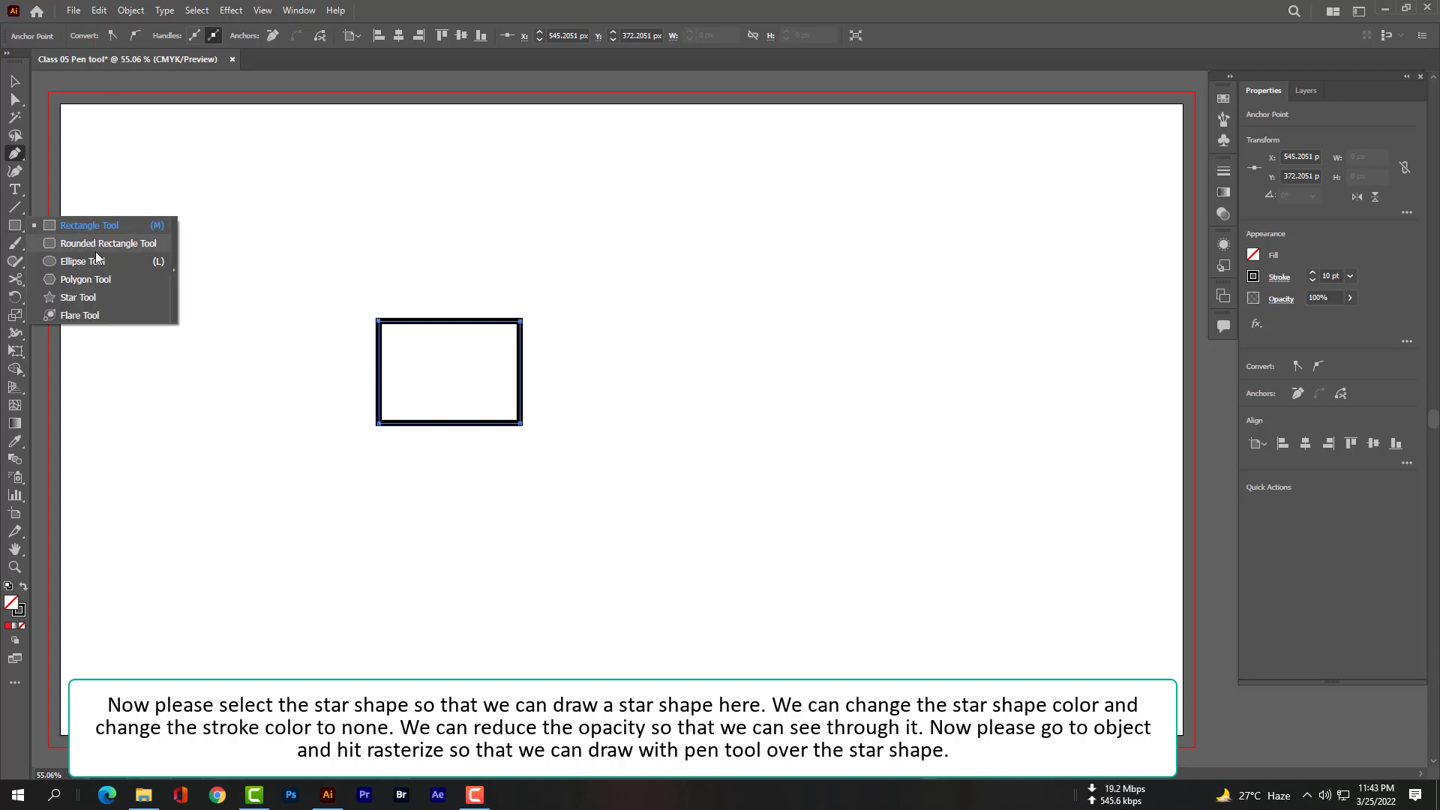
click(78, 297)
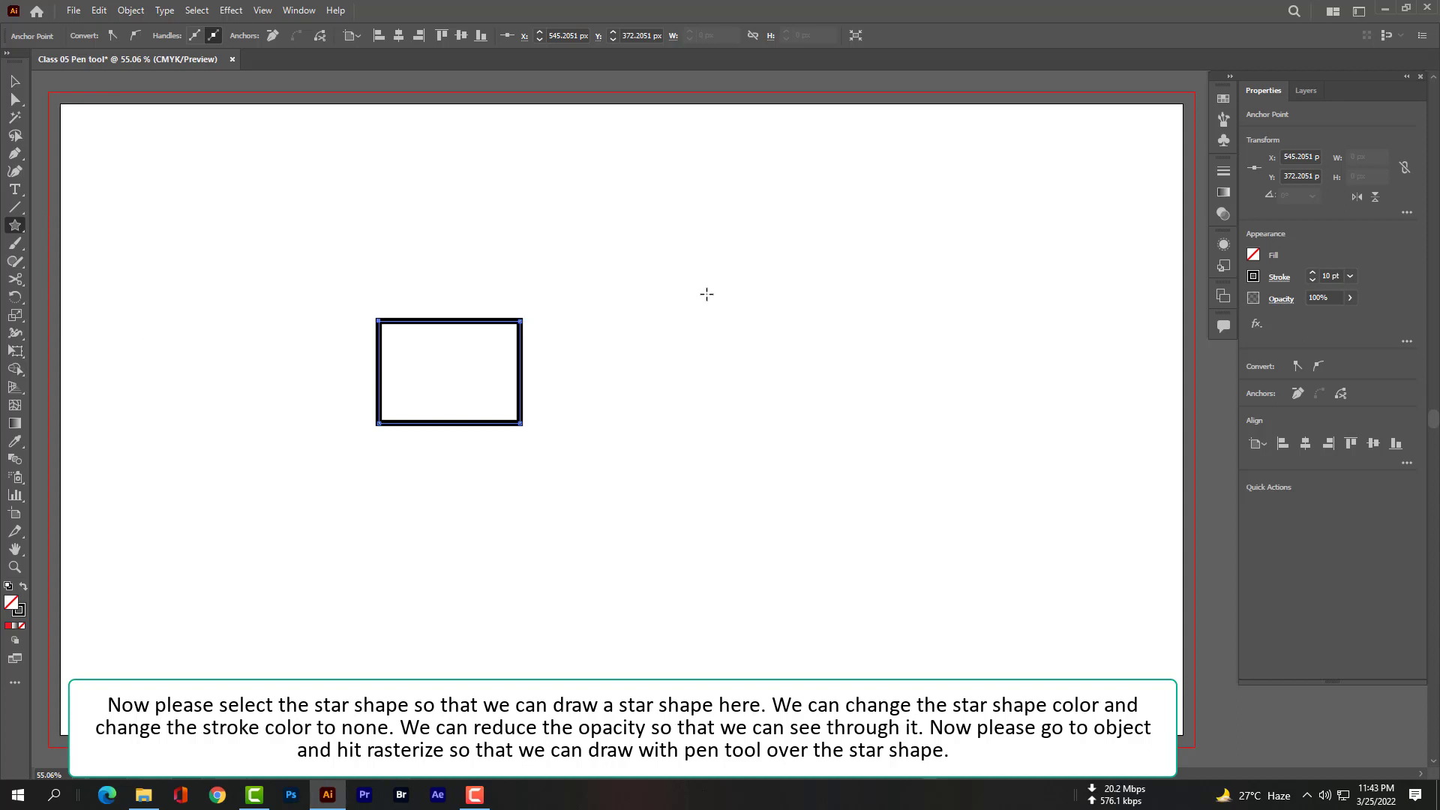
drag(700, 287, 760, 367)
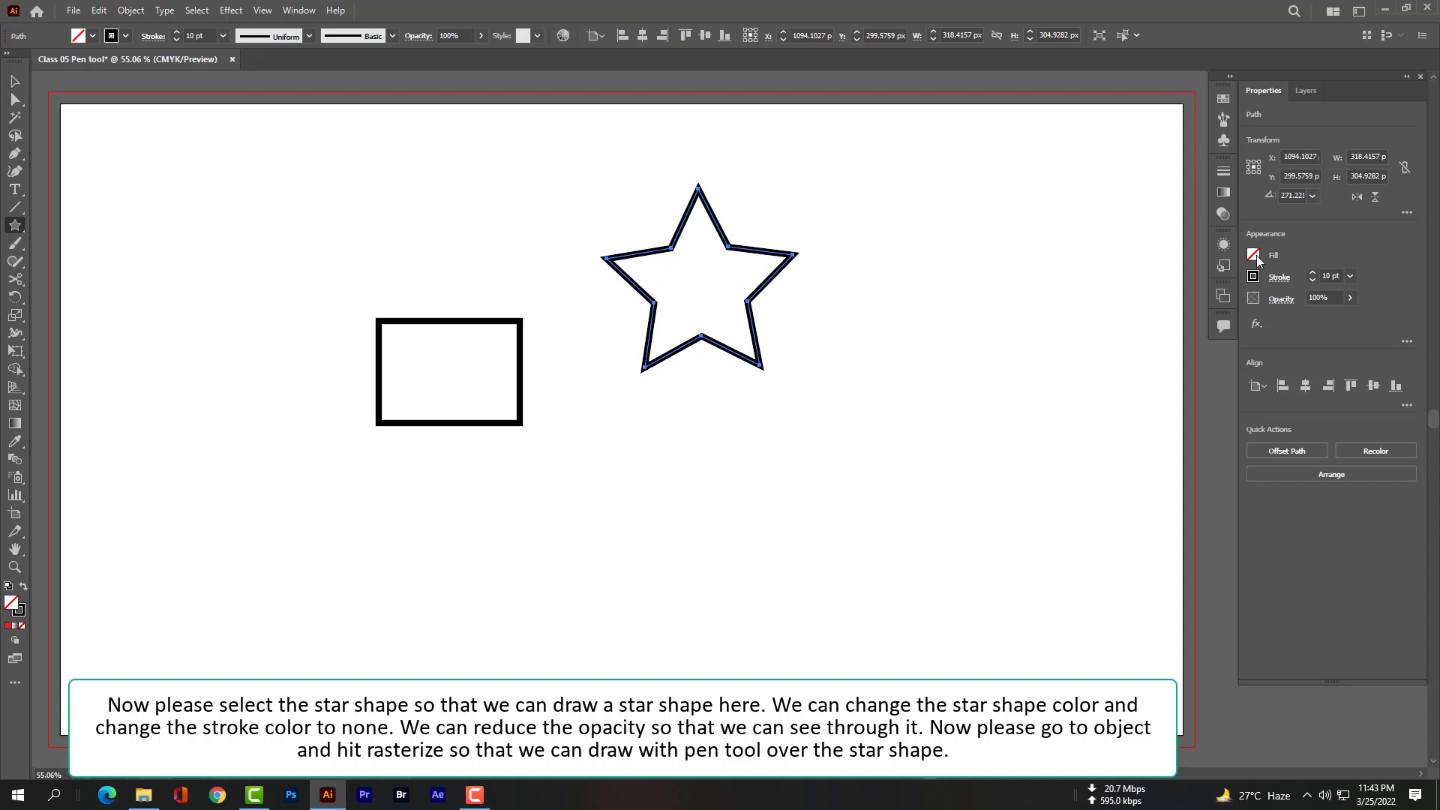
Step: Fill the star with red and reduce its stroke to none
click(1254, 255)
click(1131, 307)
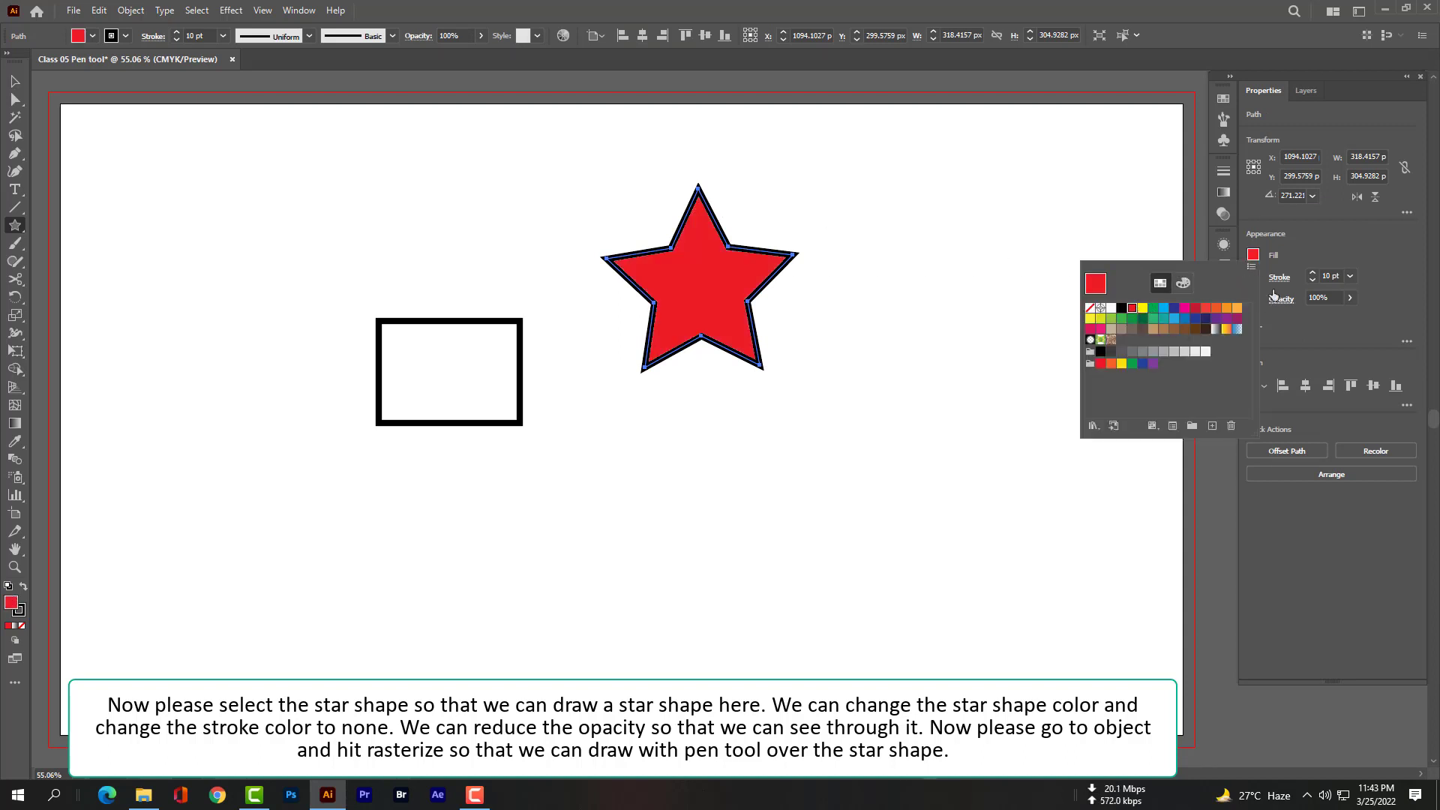
click(1342, 277)
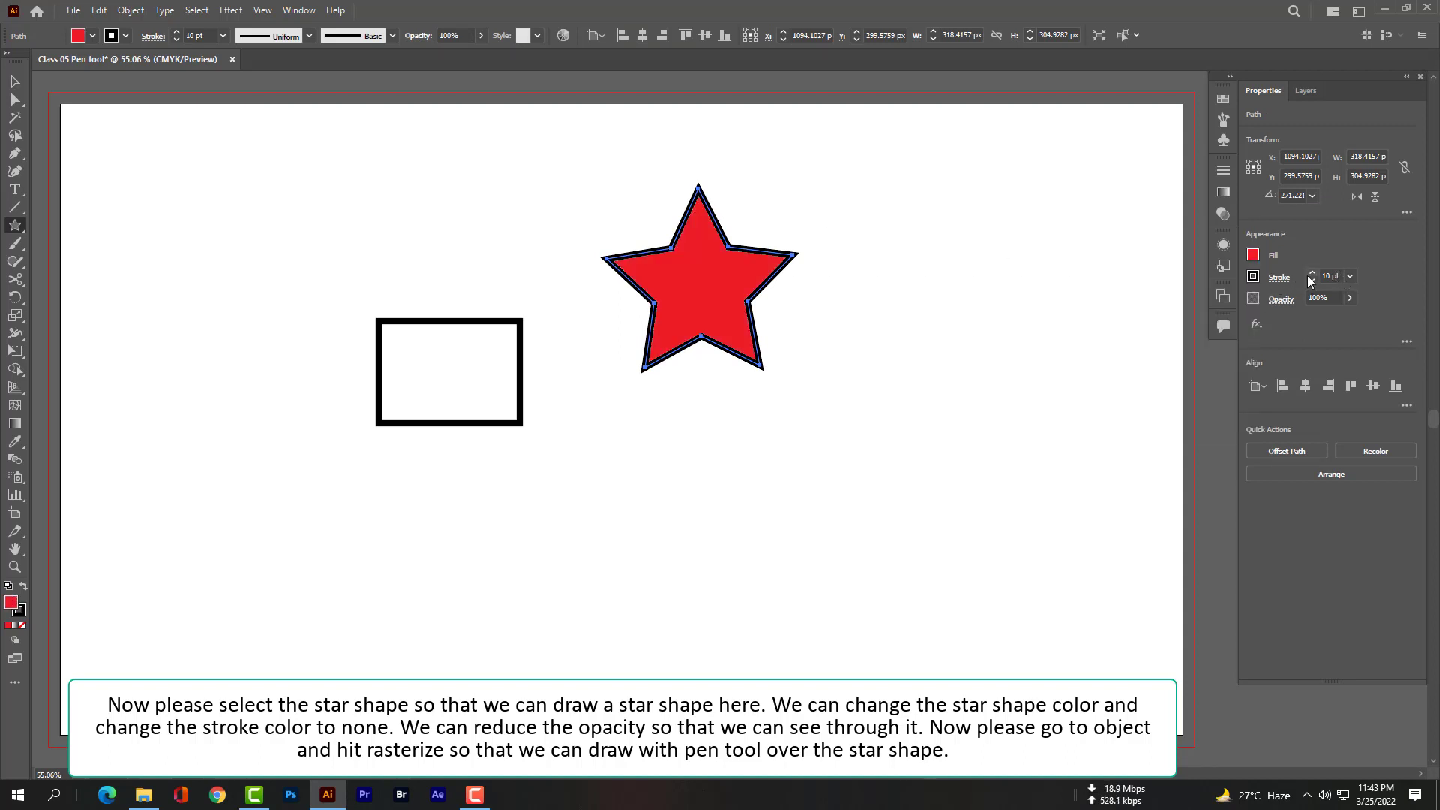
click(1313, 280)
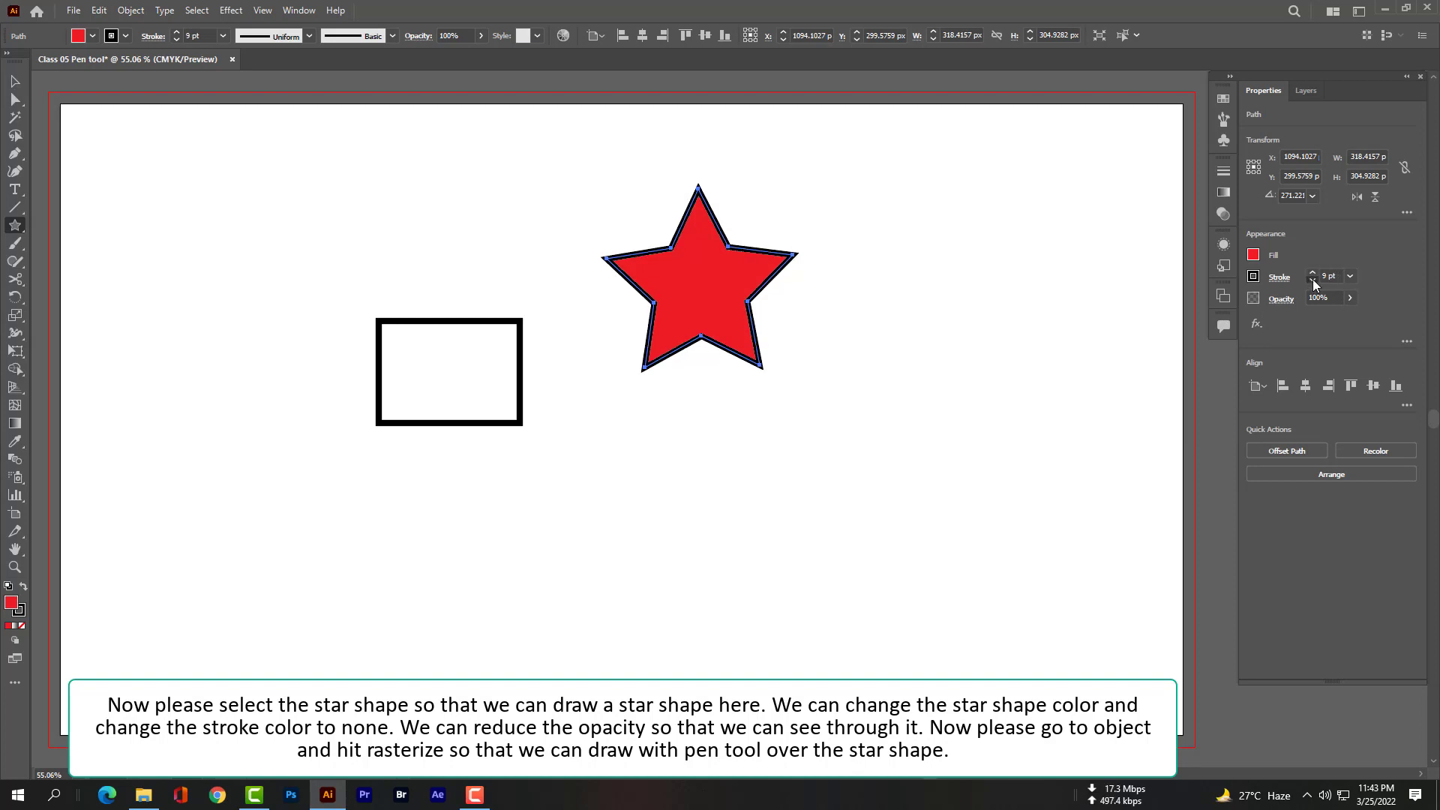
click(1313, 281)
click(1312, 281)
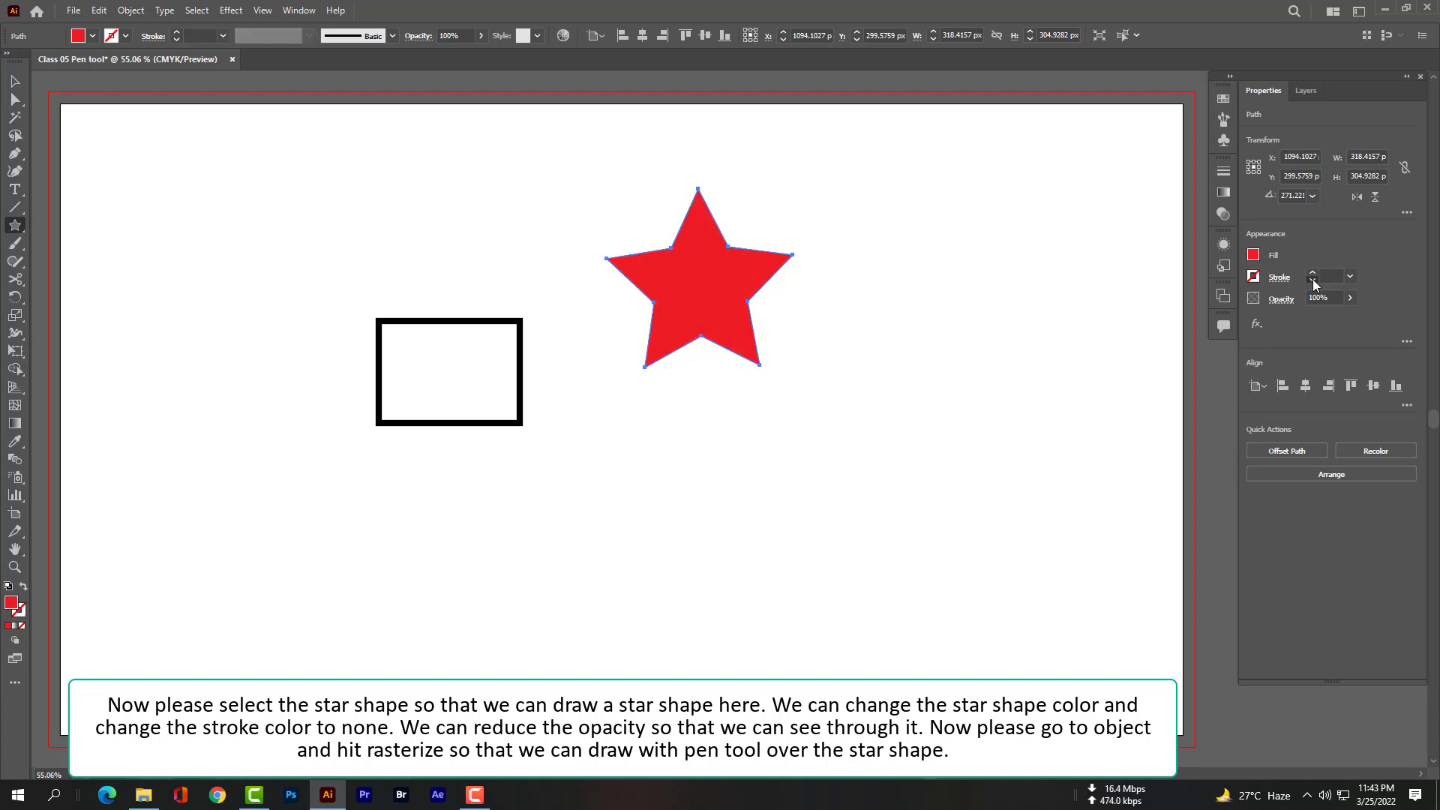
click(1256, 280)
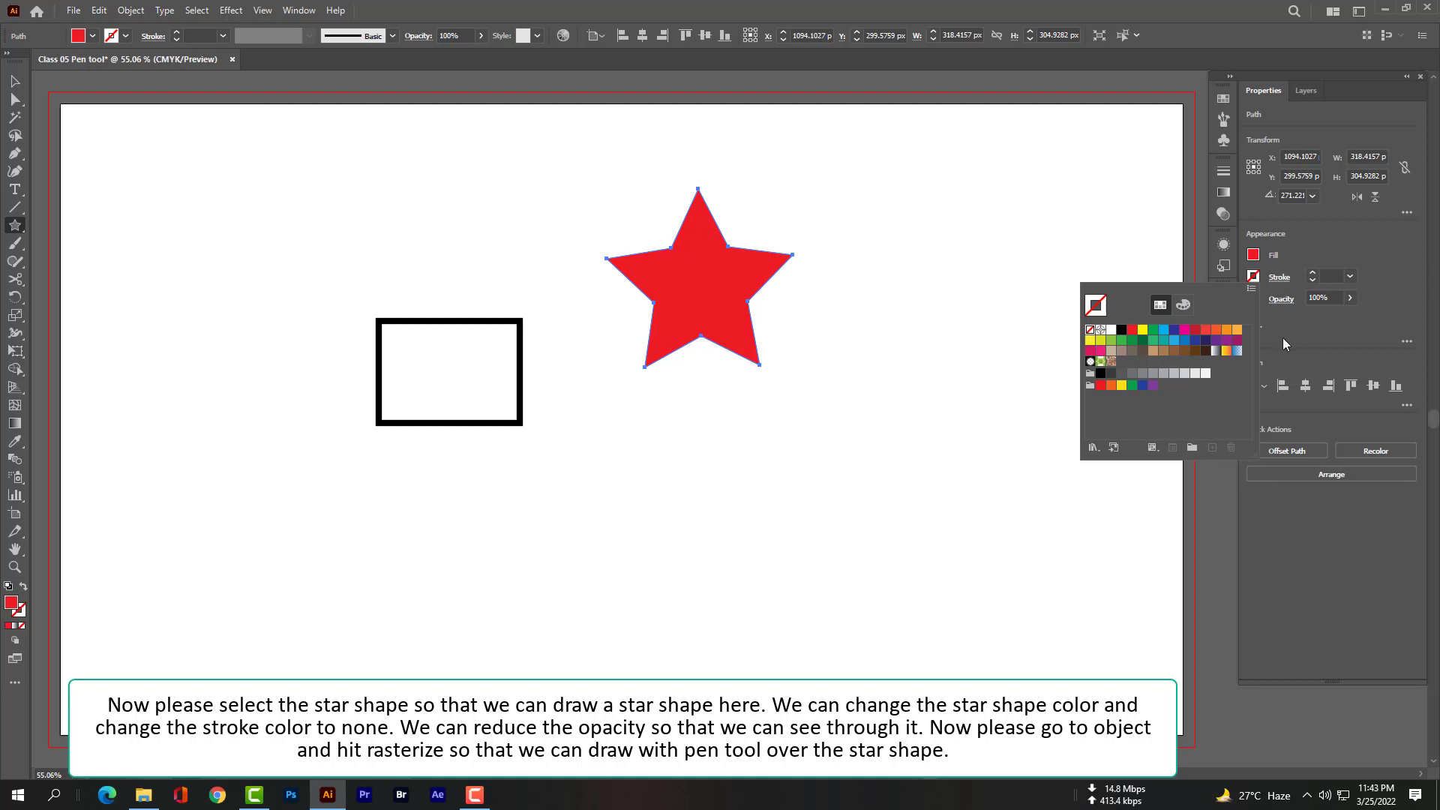
Step: Reduce the red star's opacity to 28% to make it see-through
key(p)
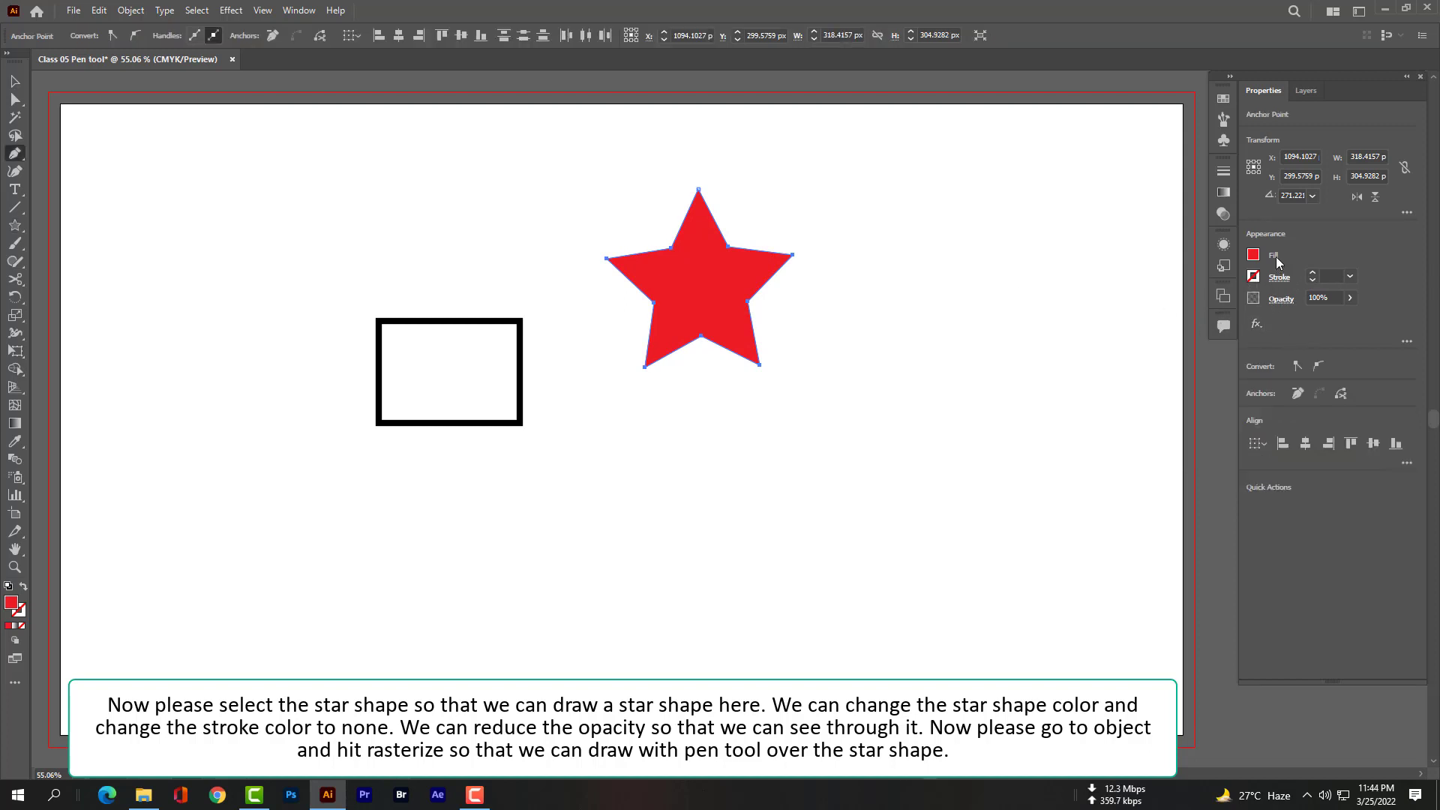
click(1253, 258)
click(1284, 300)
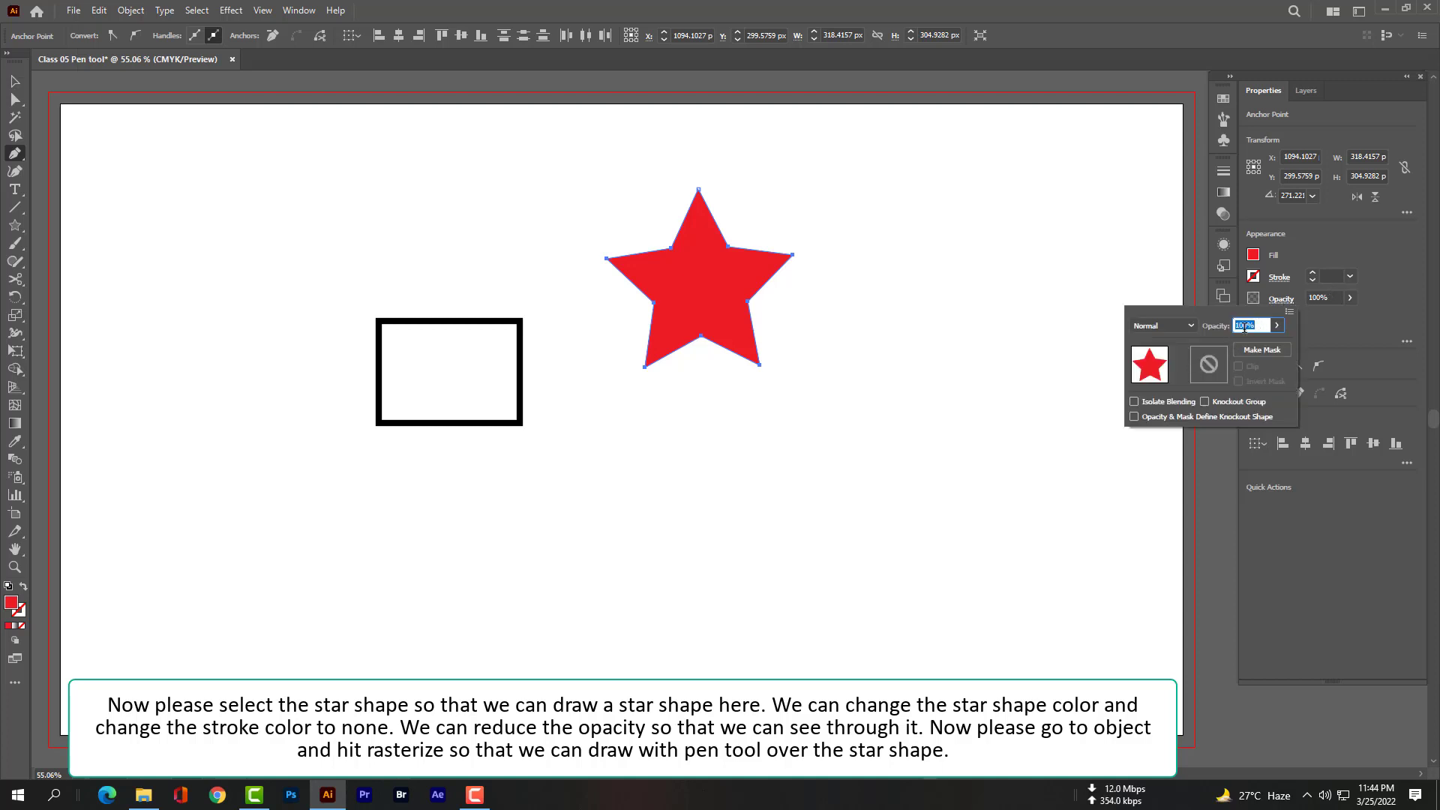
click(1350, 298)
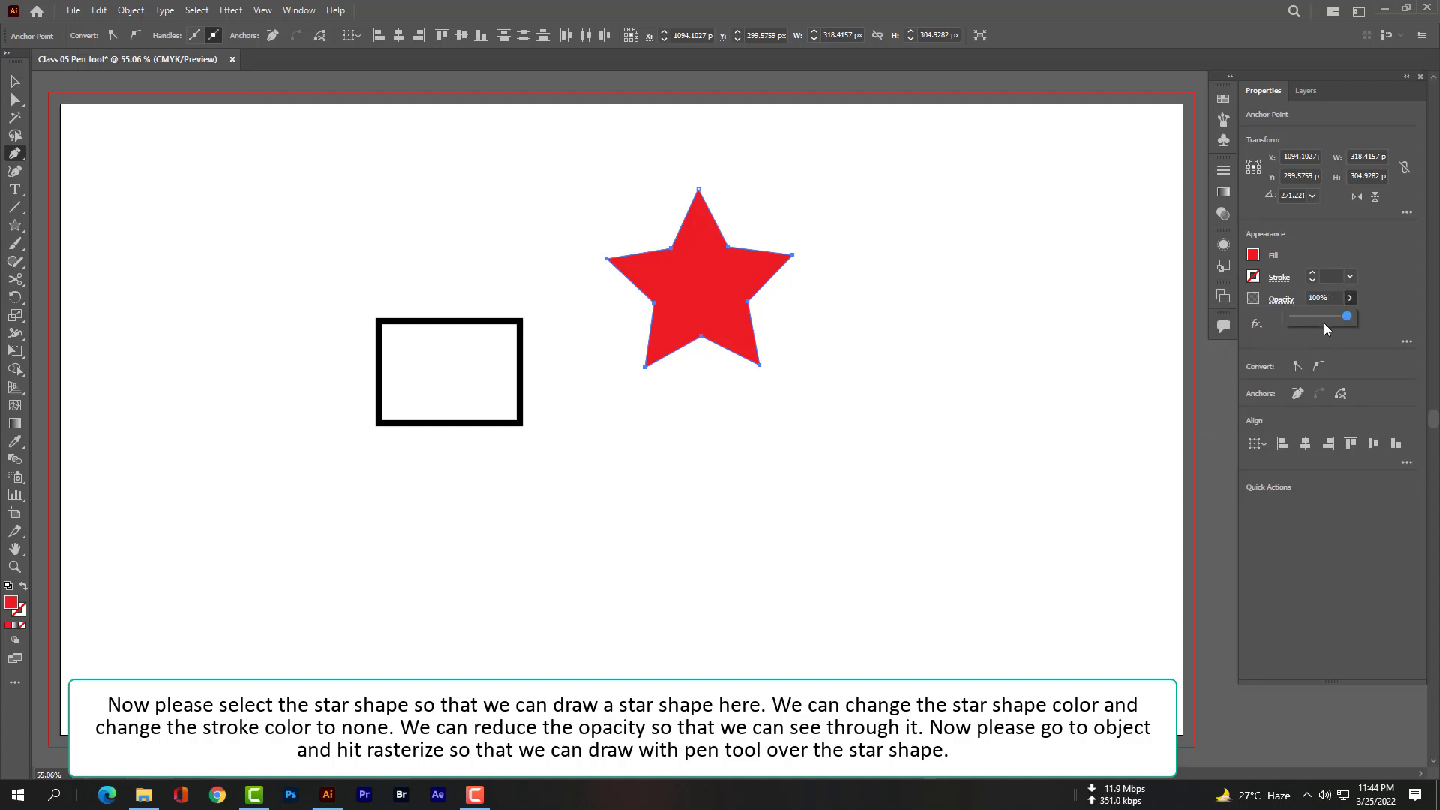
drag(1317, 314, 1299, 315)
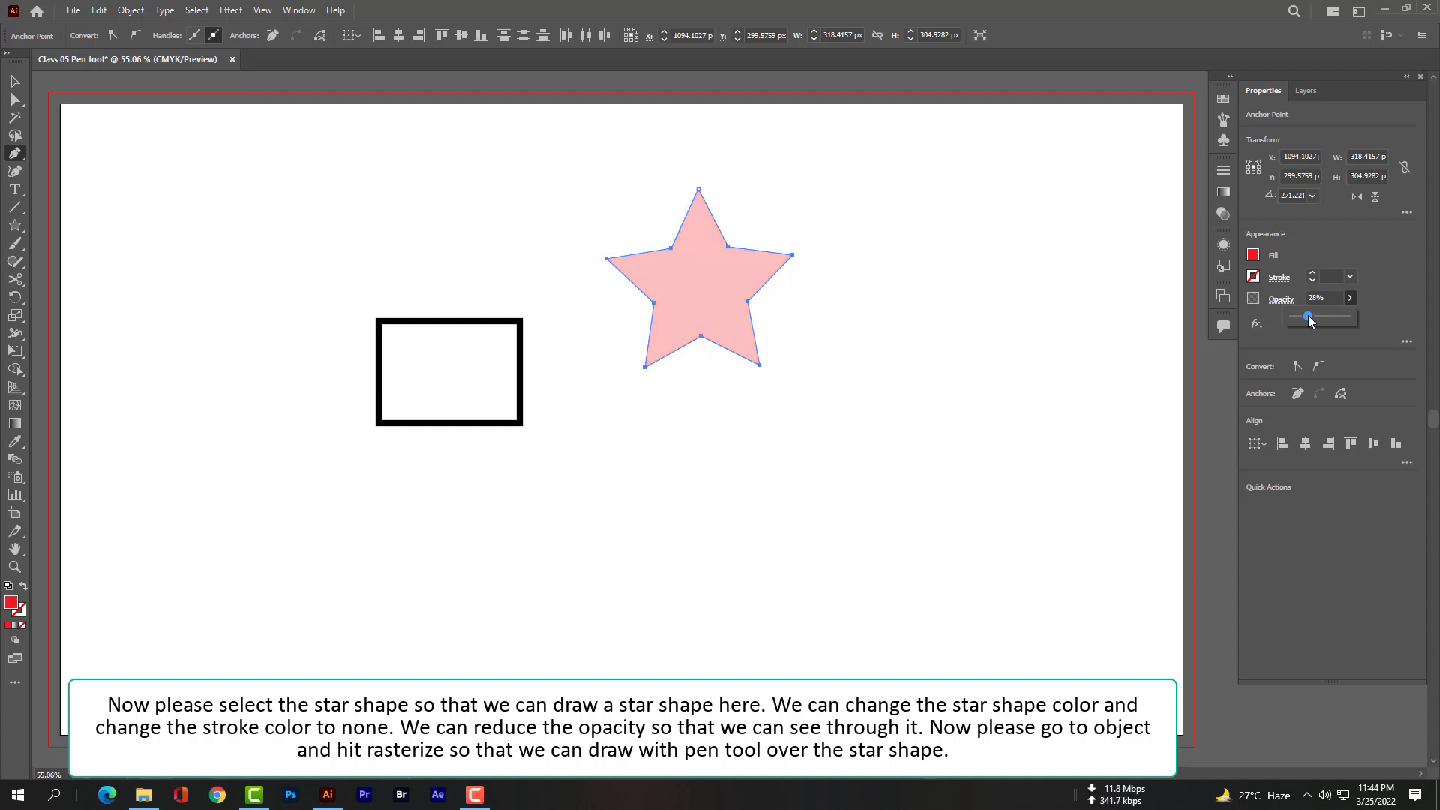
Step: Rasterize the faded star in CMYK at High (300 ppi) resolution with a white background
key(a)
click(130, 10)
mouse_move(153, 30)
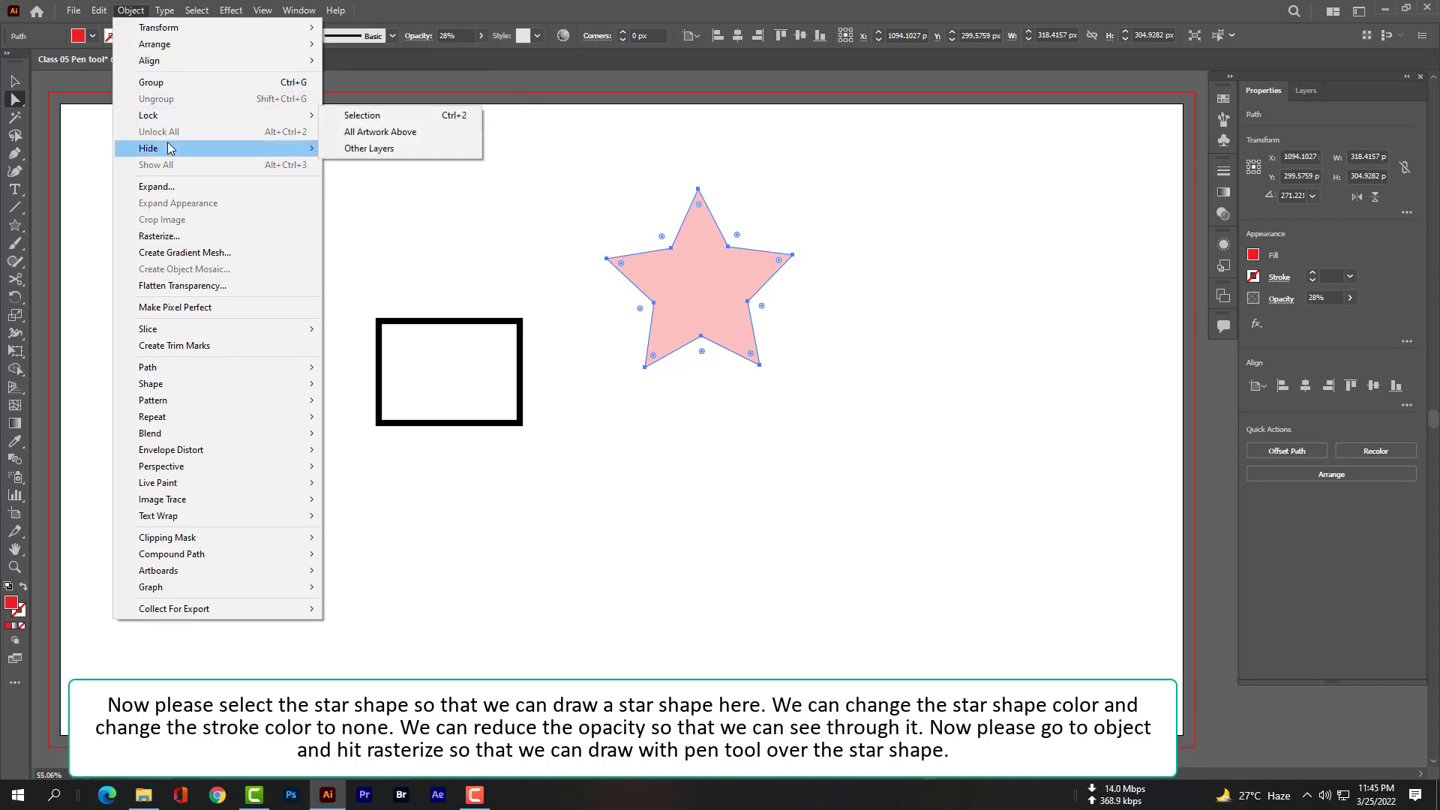
click(169, 238)
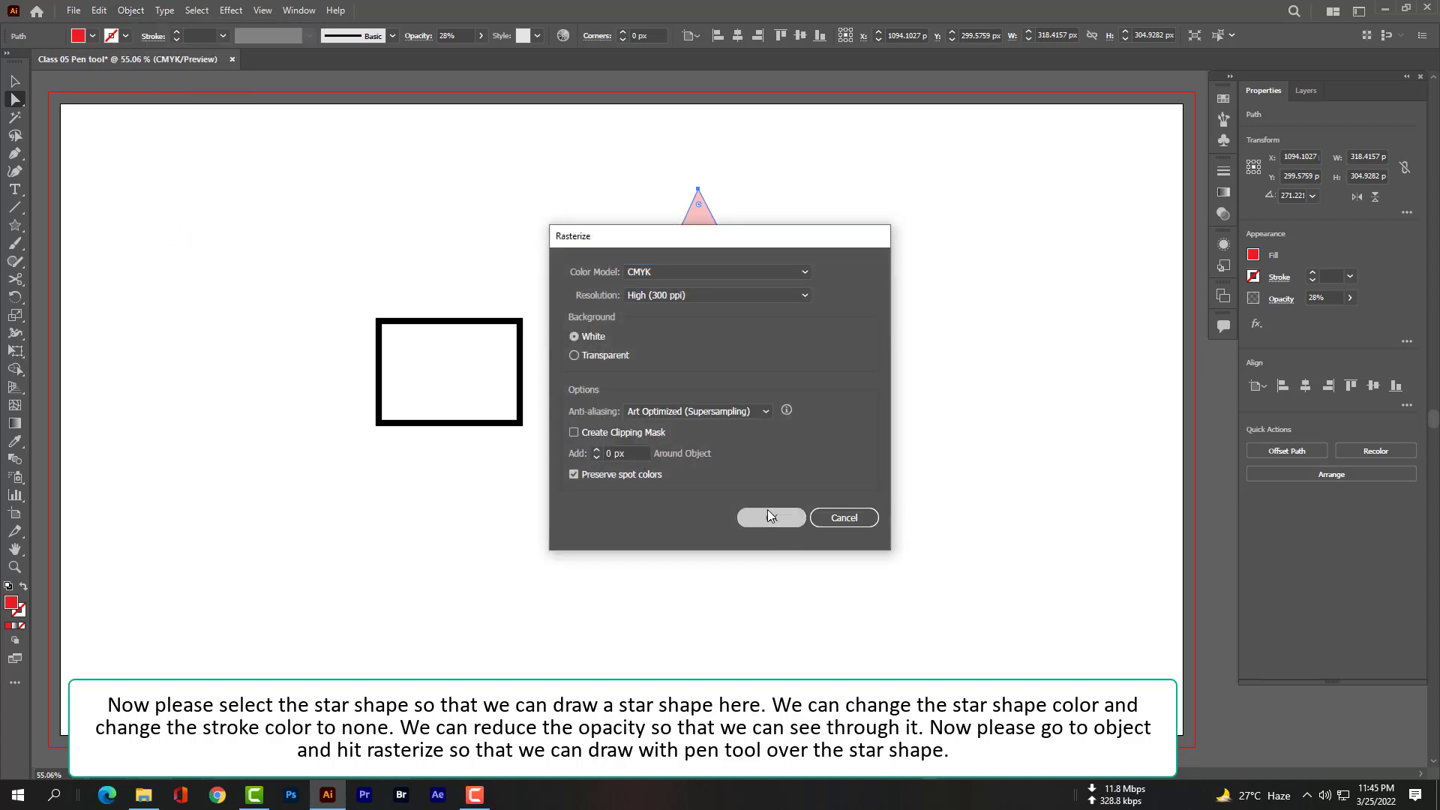
click(768, 516)
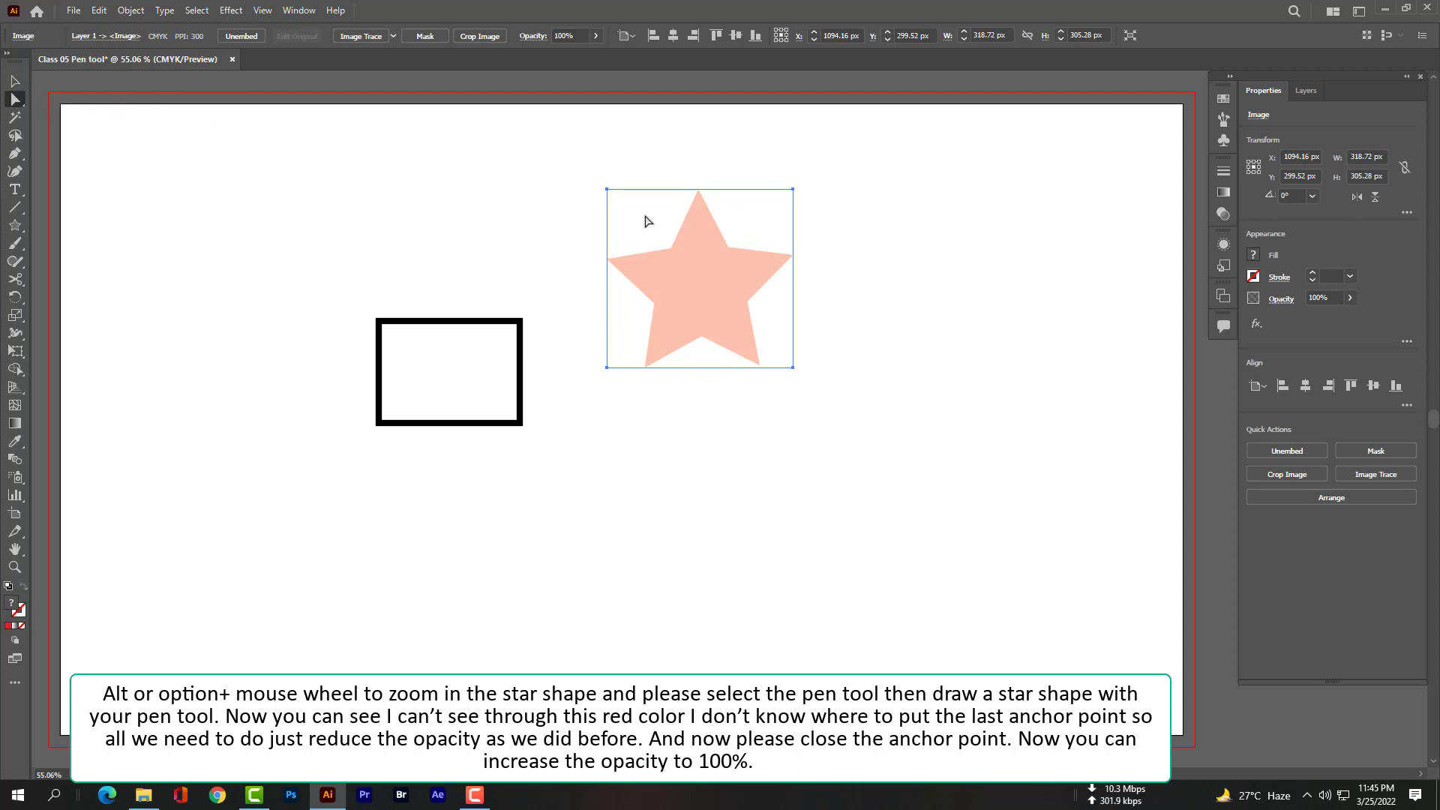
Step: Trace the rasterized star clockwise with the Pen tool, placing corner anchors from its upper tip around to its left tip
click(637, 163)
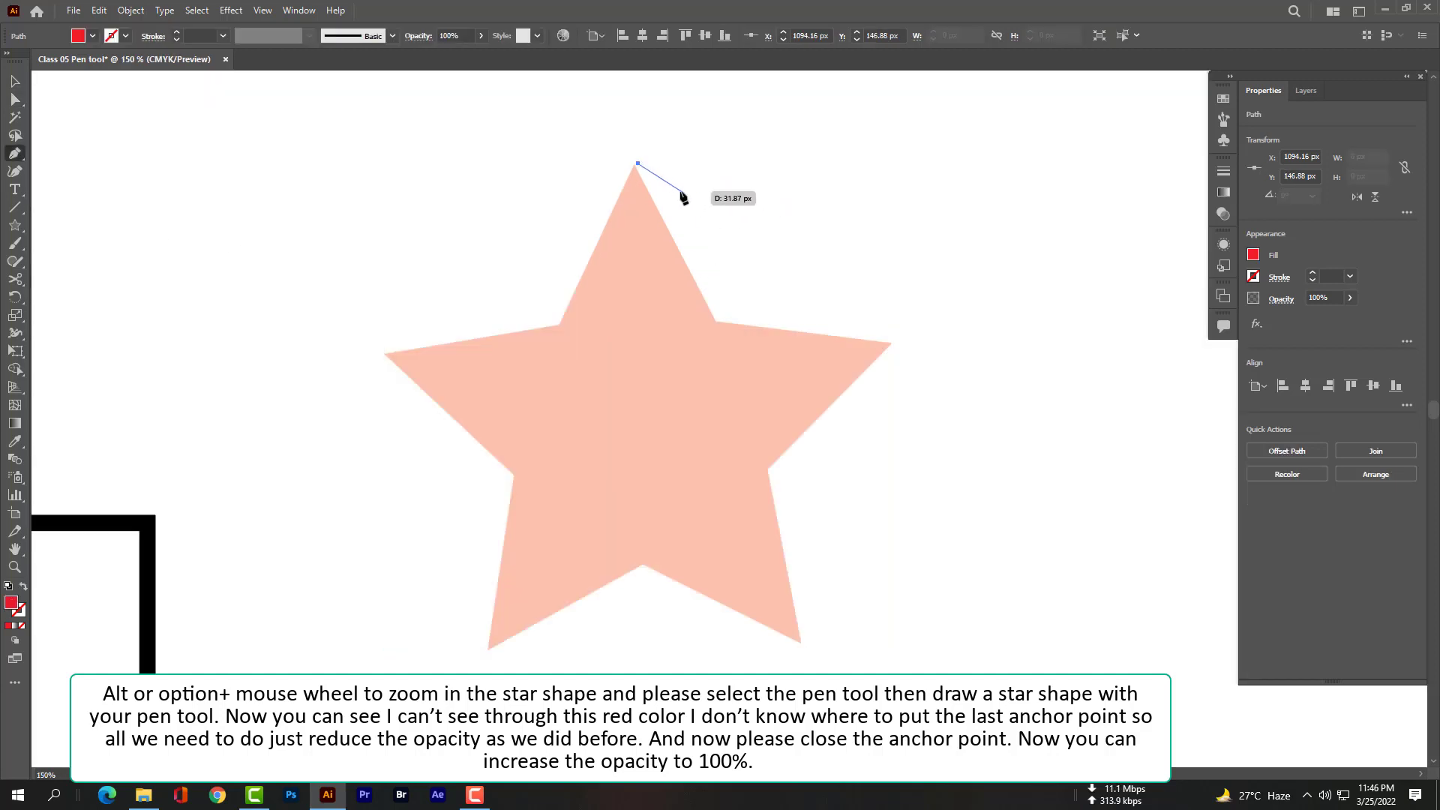
key(ctrl+z)
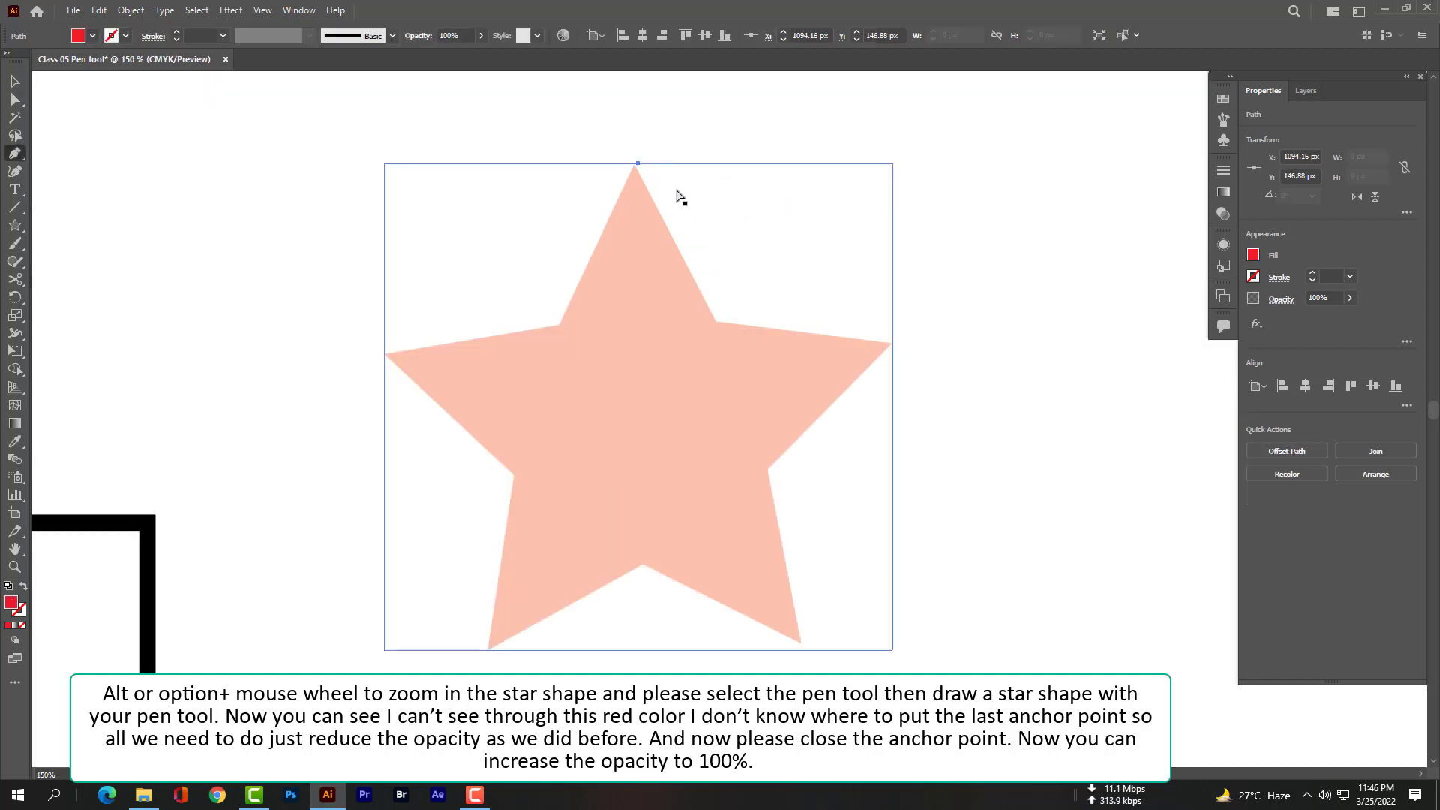
click(636, 163)
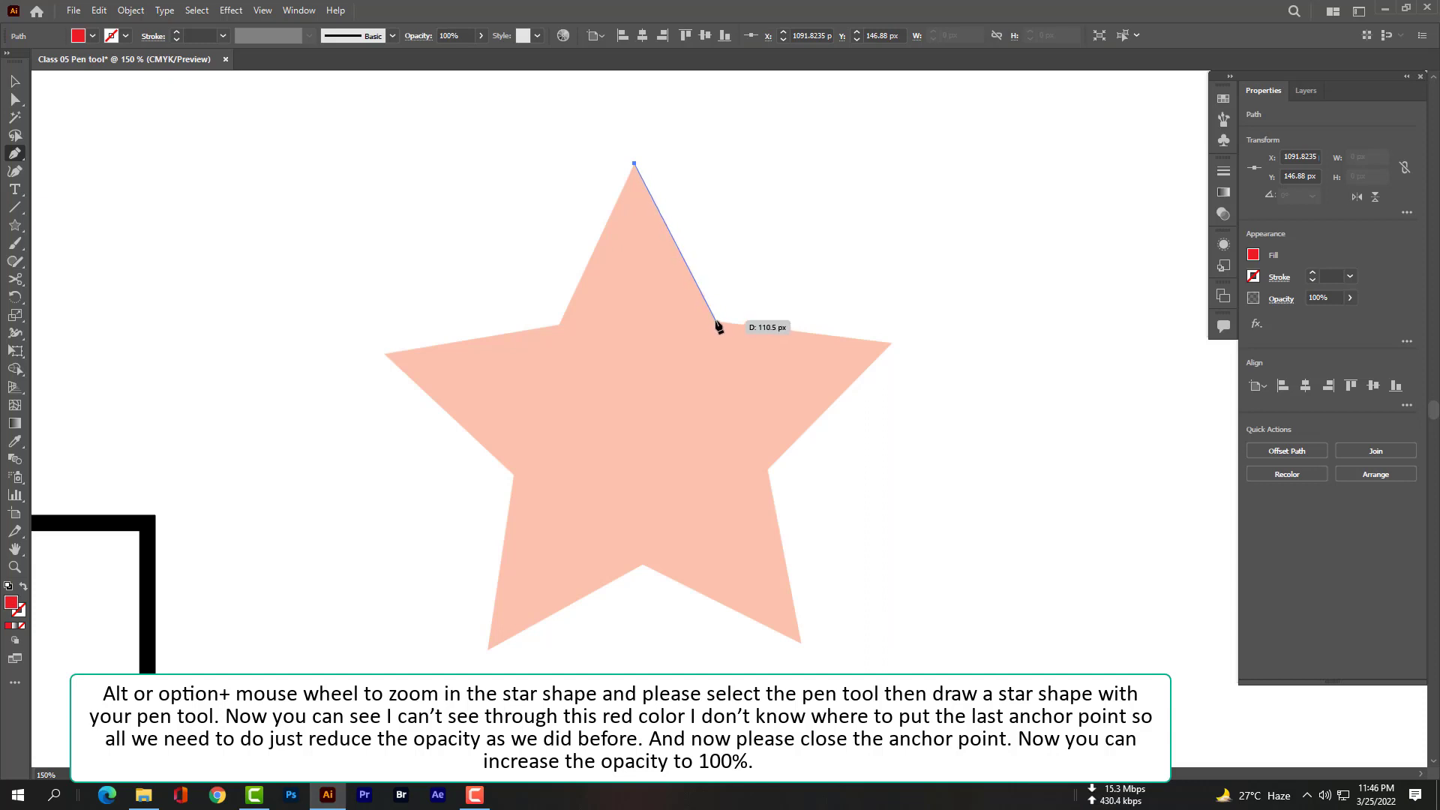
click(716, 321)
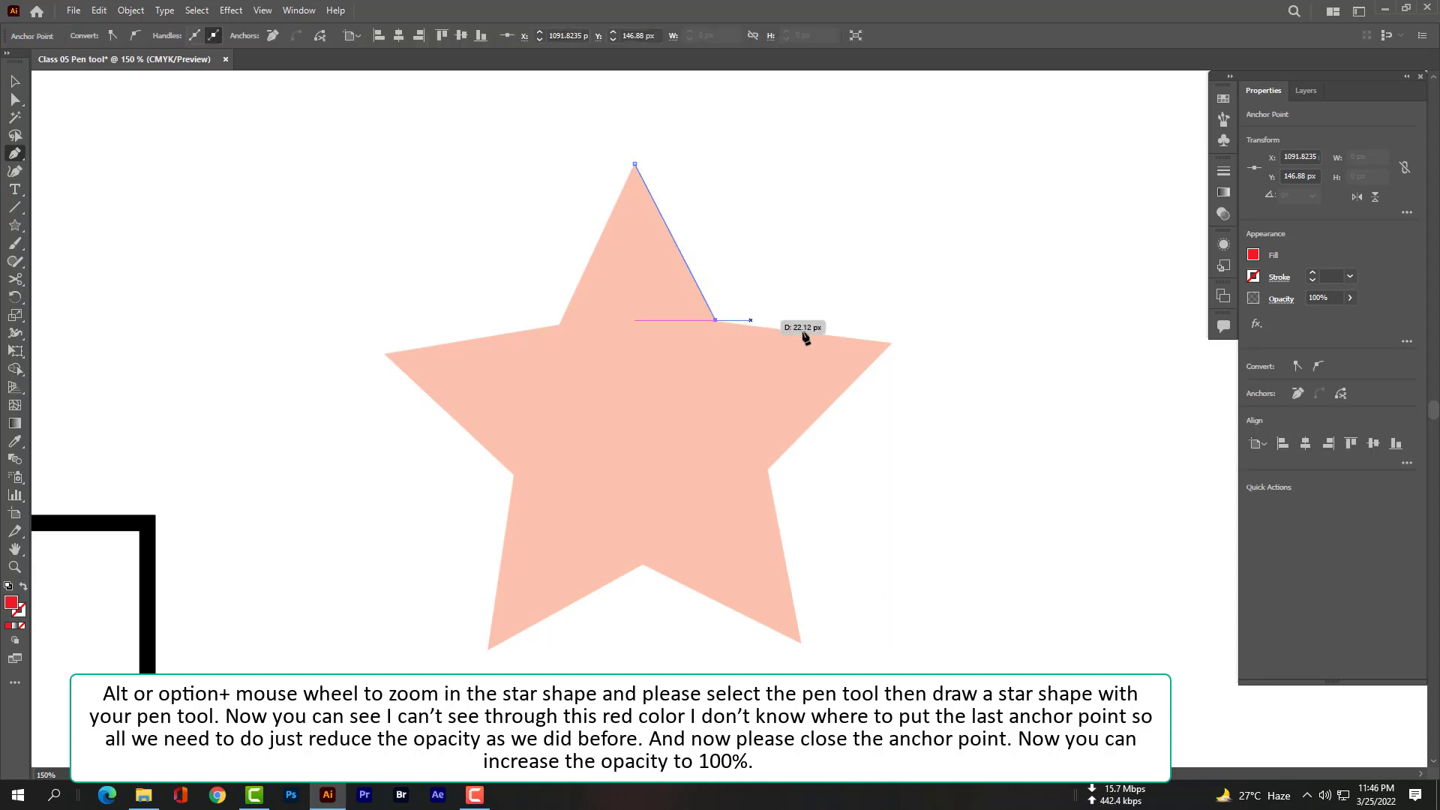
click(892, 343)
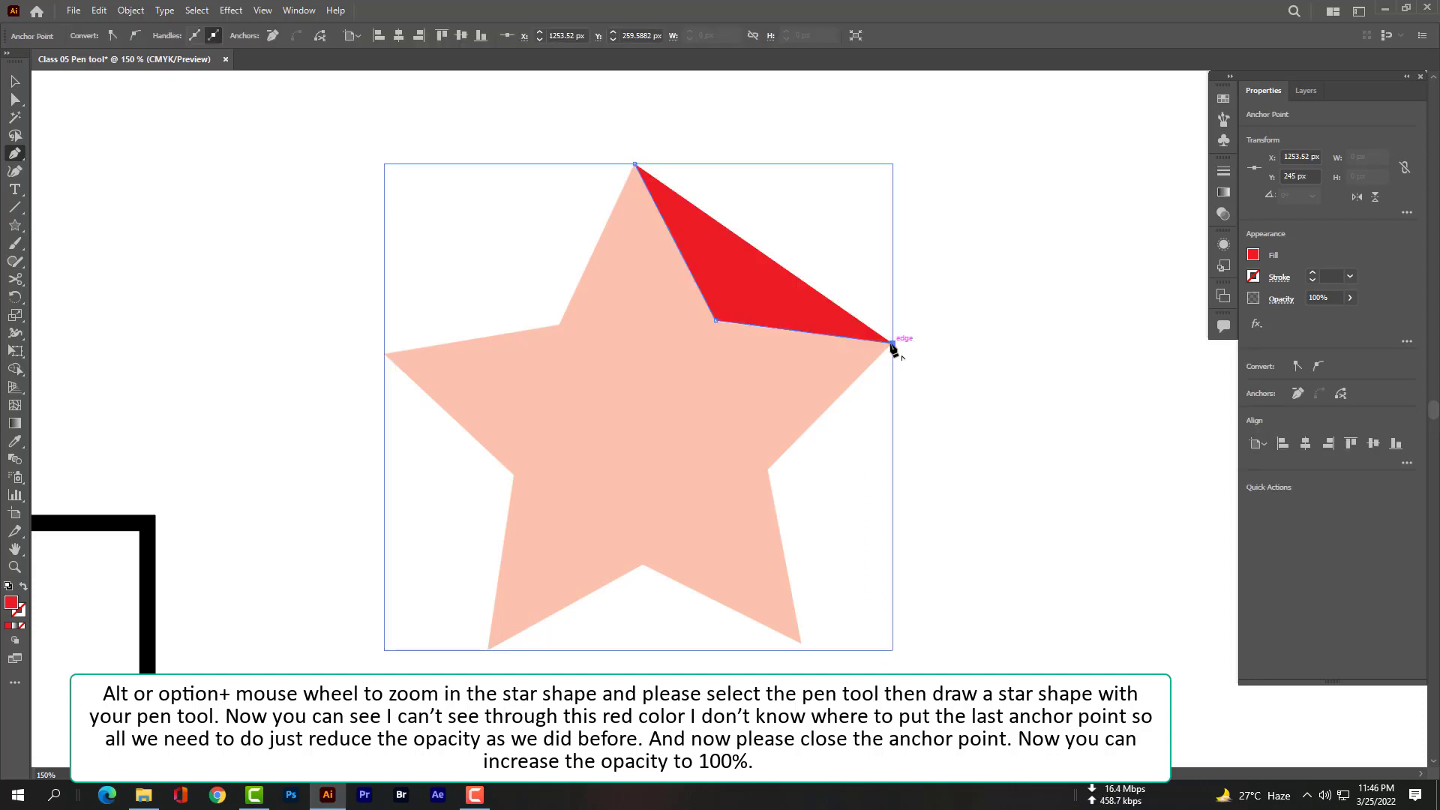
click(768, 471)
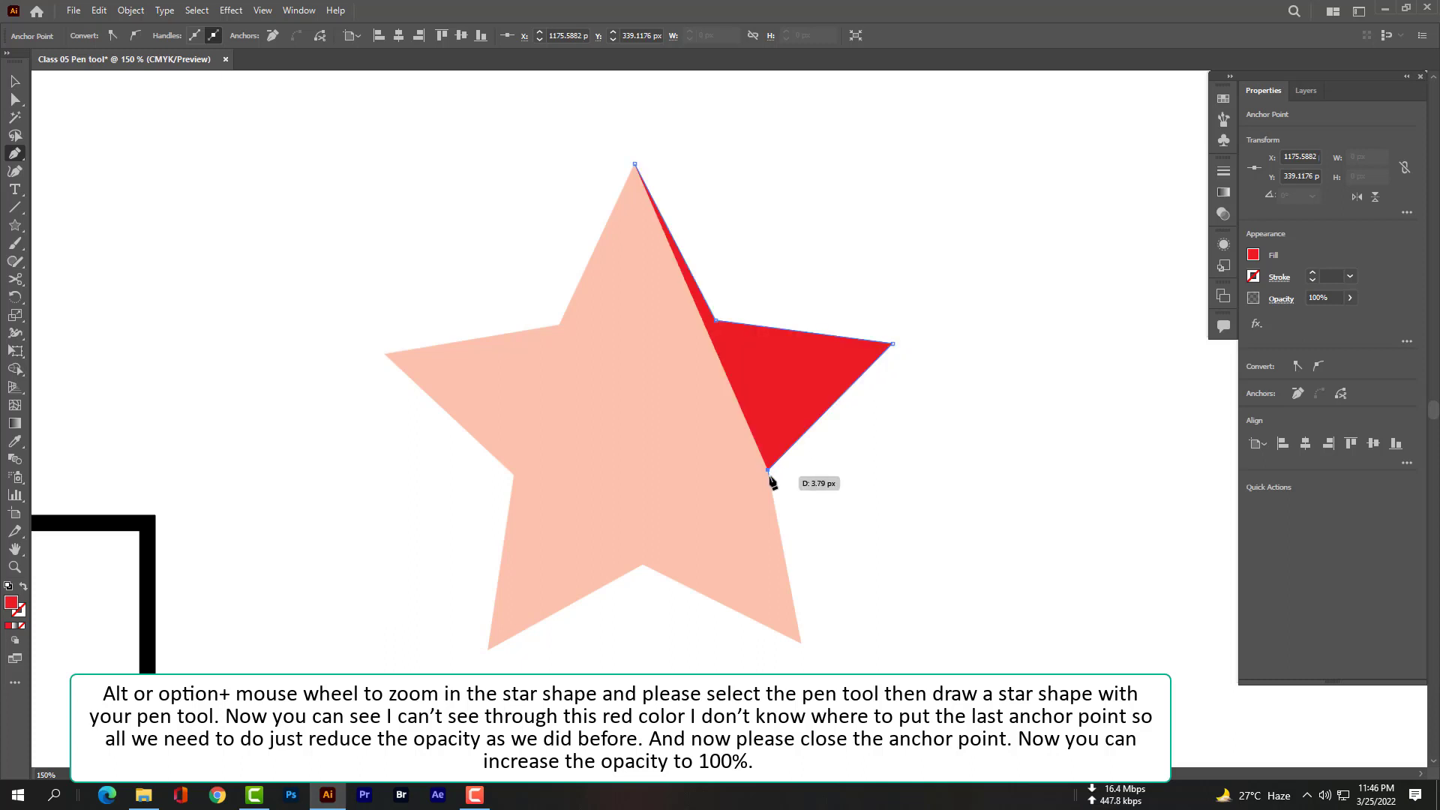
click(801, 642)
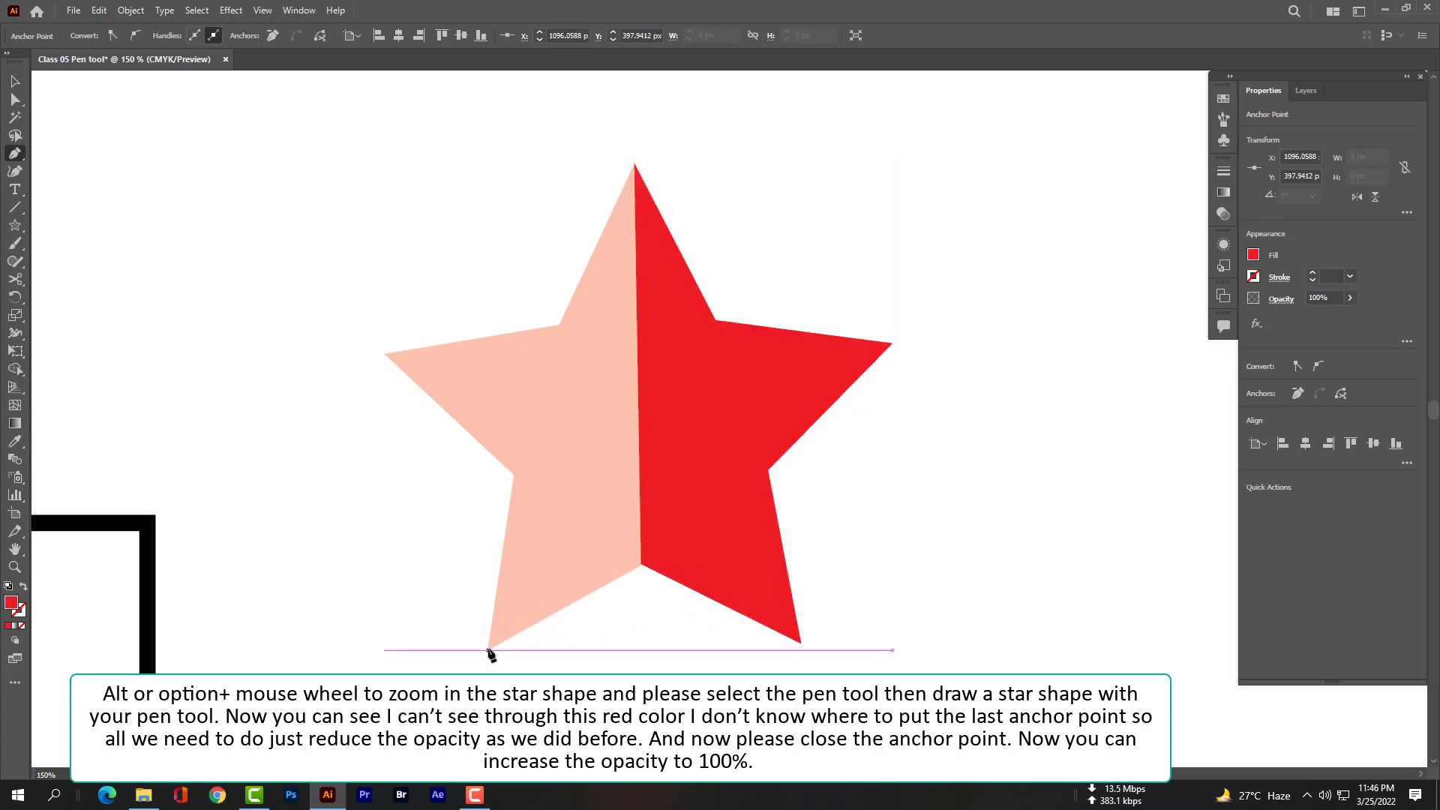
click(488, 650)
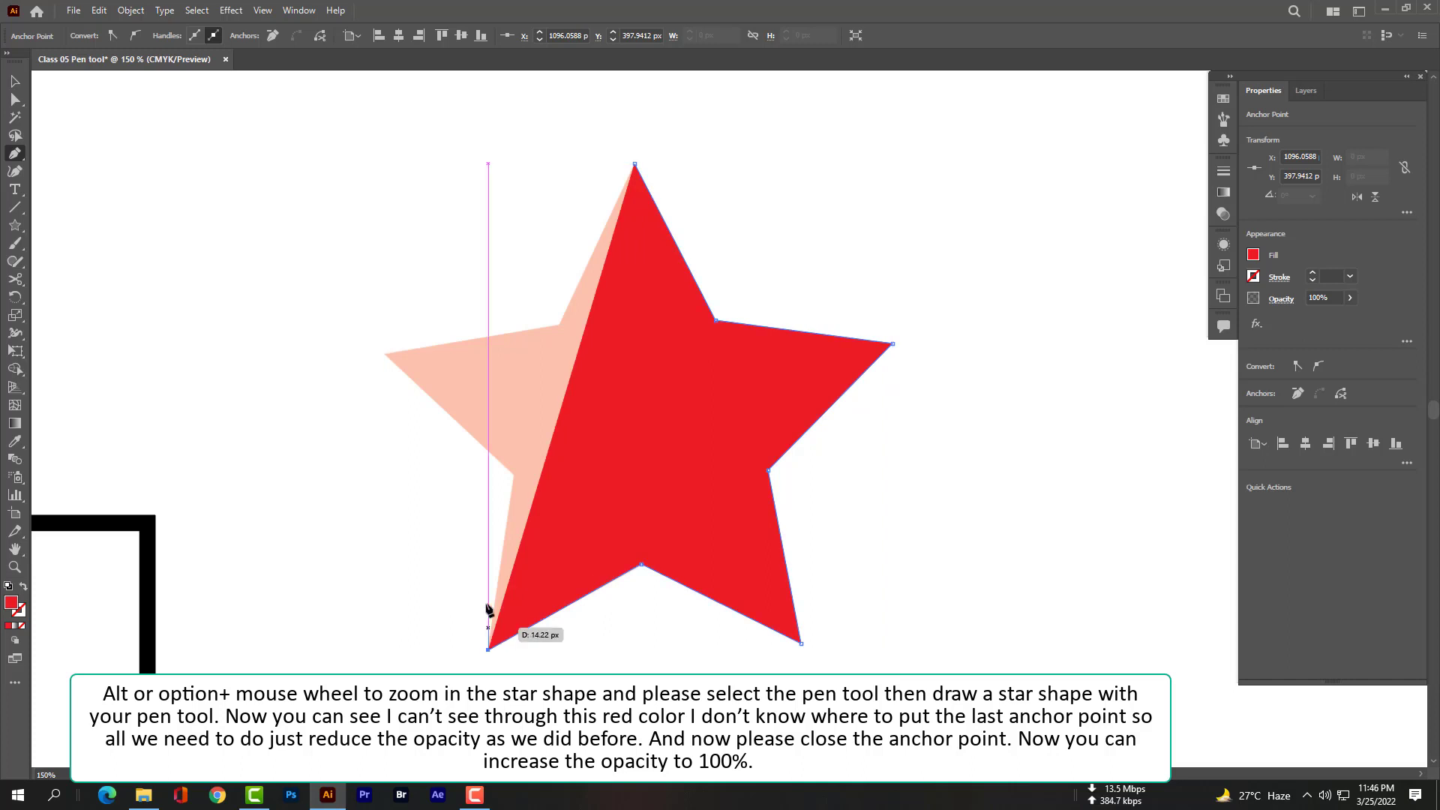
click(513, 475)
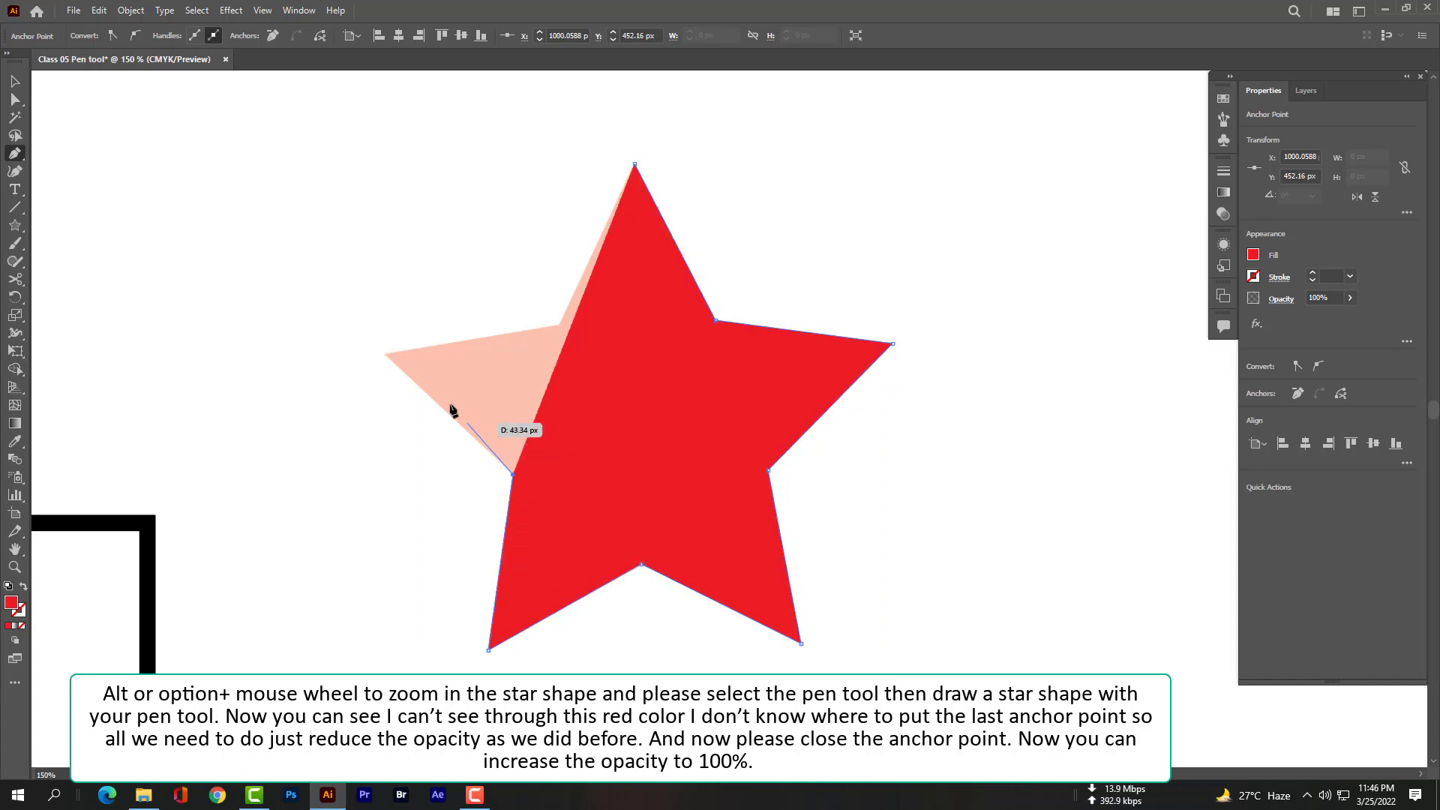
click(384, 354)
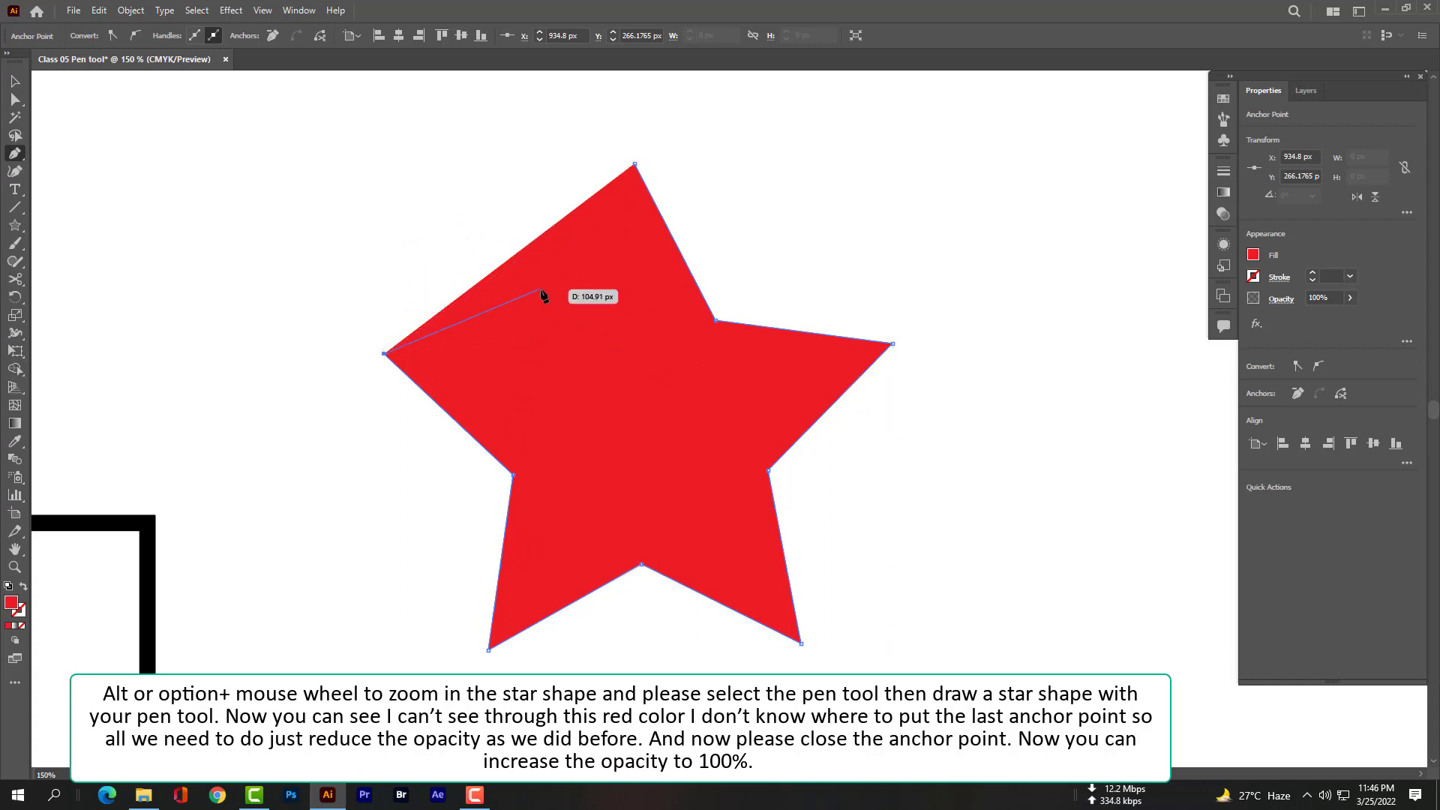
Step: Lower the traced path's opacity to 19% and close it through the remaining inner corner at the upper tip
click(1351, 299)
drag(1312, 315, 1304, 321)
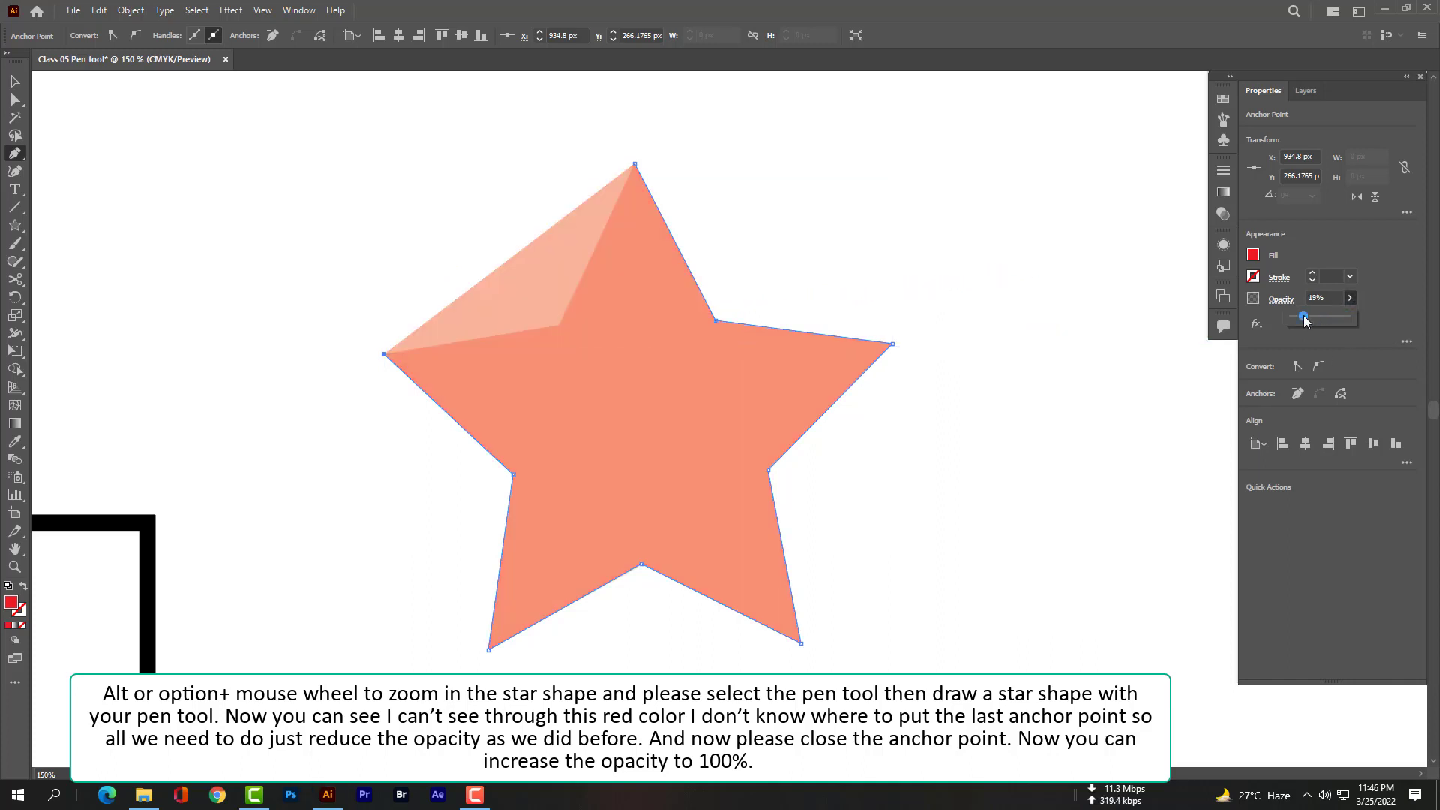
click(558, 328)
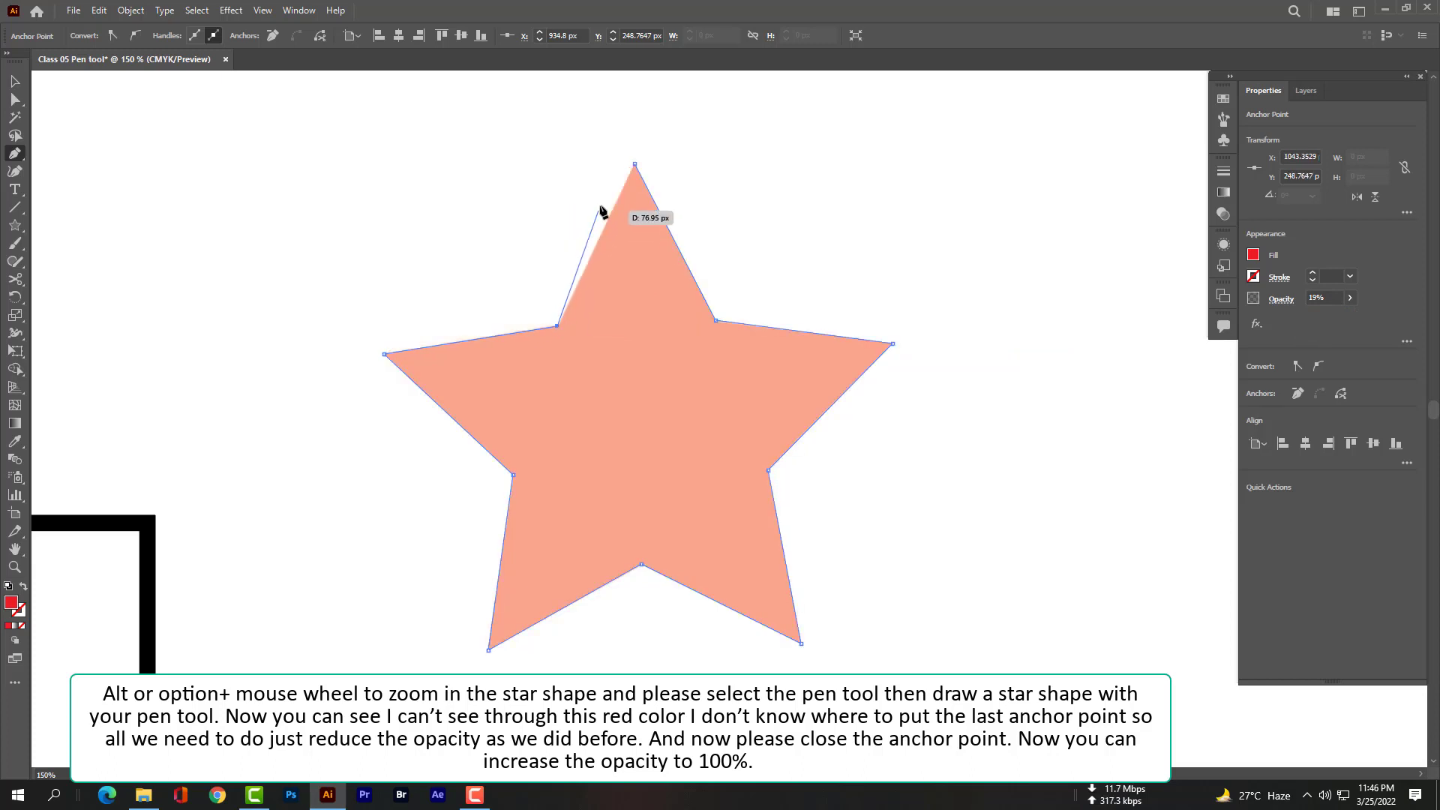
click(635, 164)
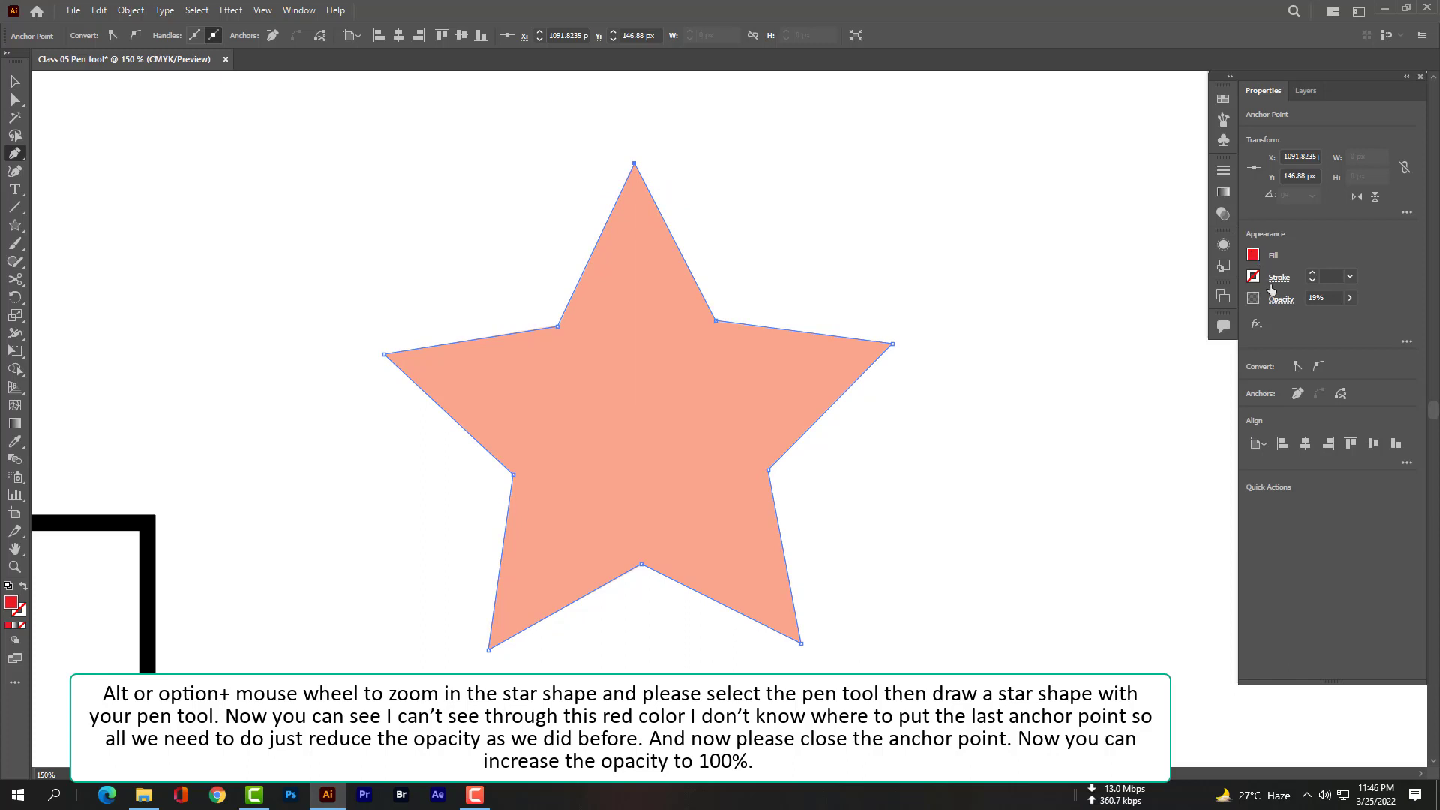
Step: Raise the traced star's opacity to 100% and give it a 5 pt black stroke
click(1350, 298)
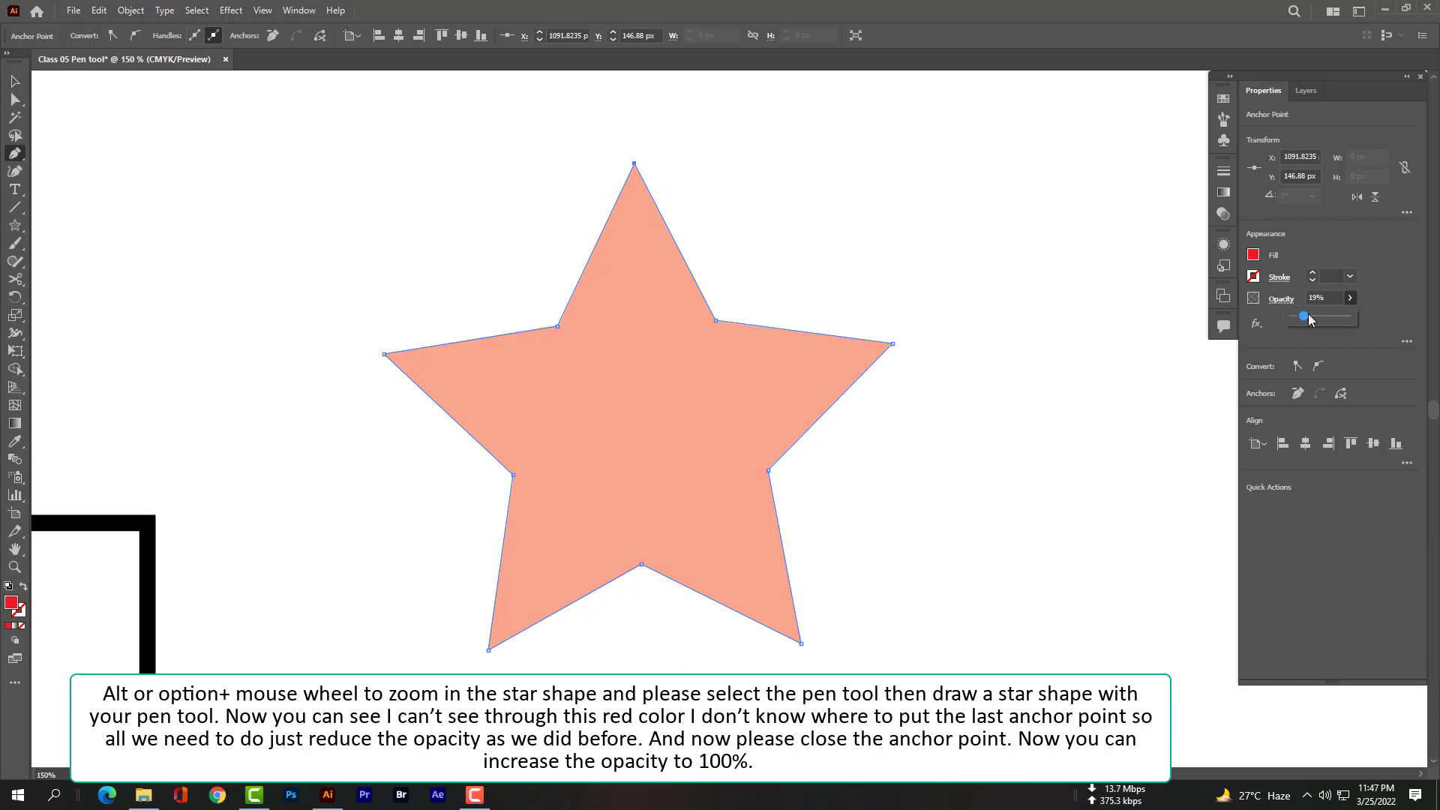
click(1254, 278)
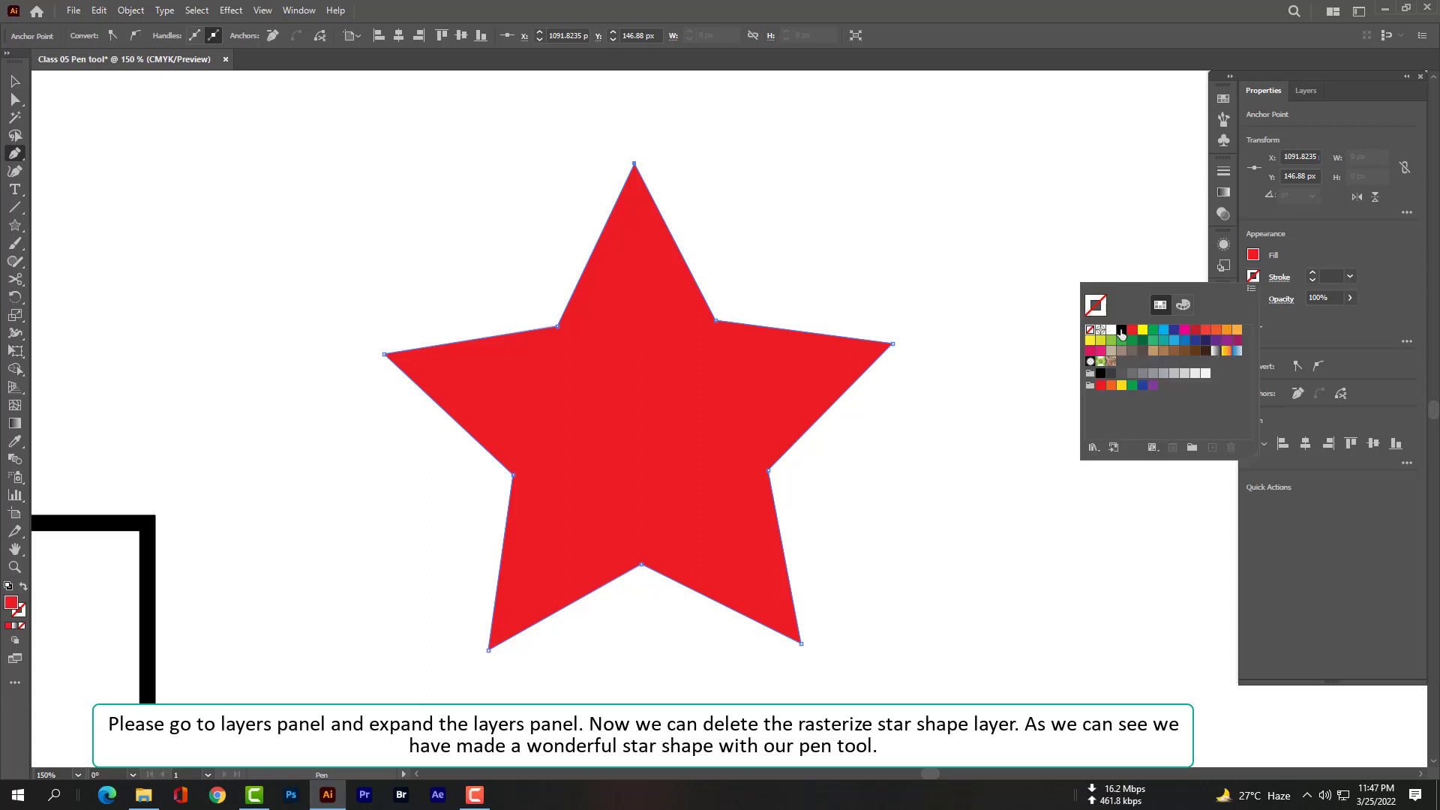
click(1121, 331)
click(1303, 278)
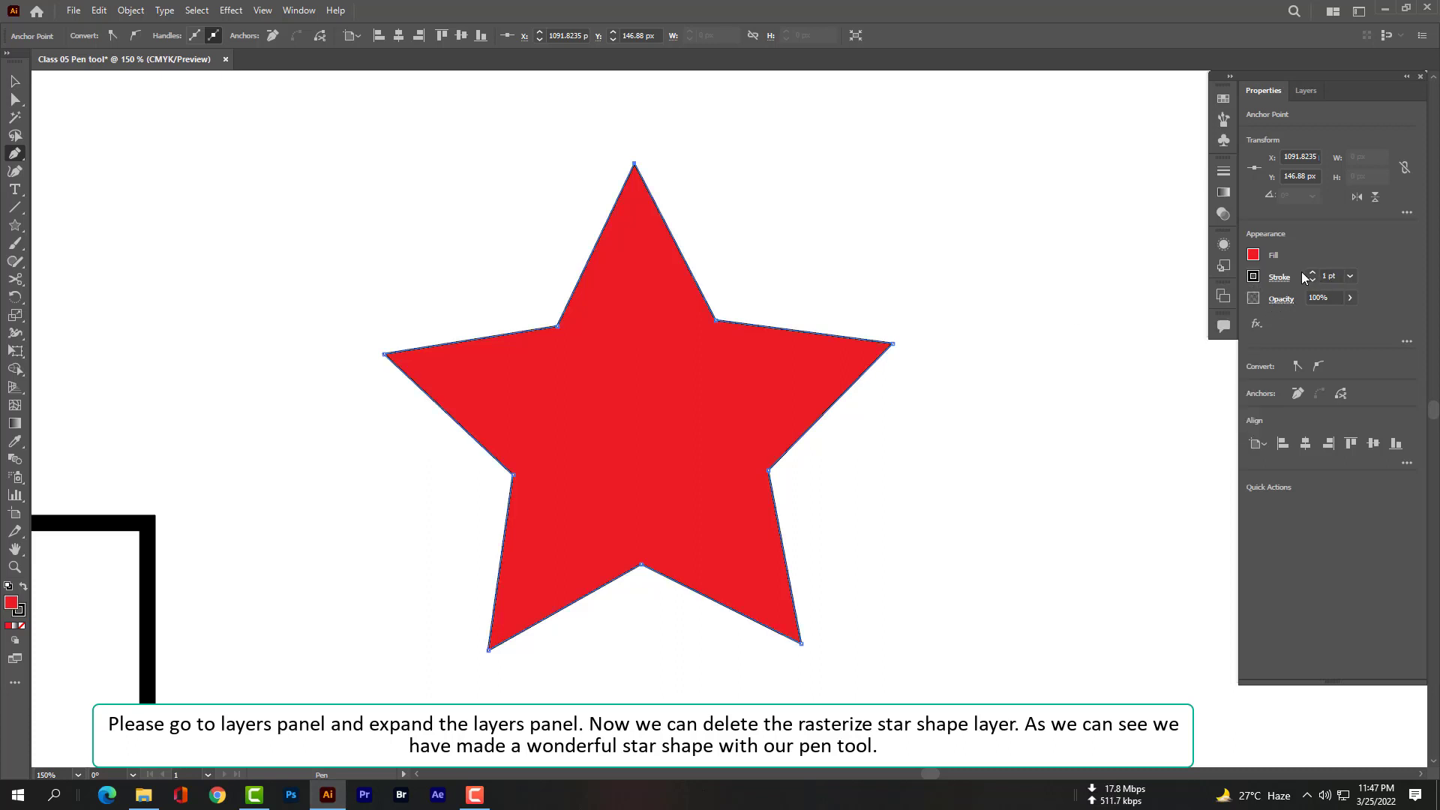
click(1313, 275)
click(1312, 275)
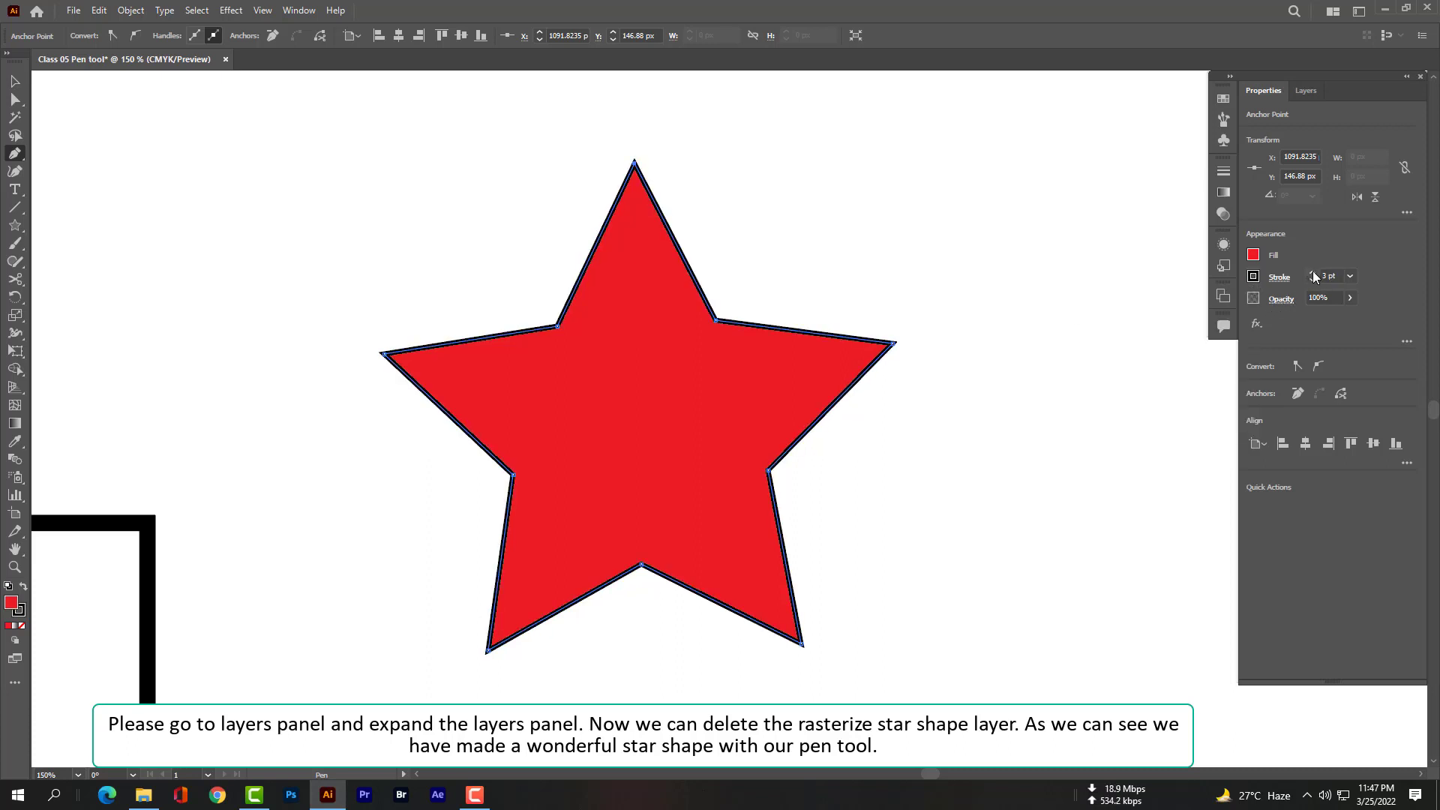
click(1314, 275)
click(1313, 275)
Step: Expand Layer 1 and toggle the visibility of the traced star and the raster image to tell them apart
click(1307, 90)
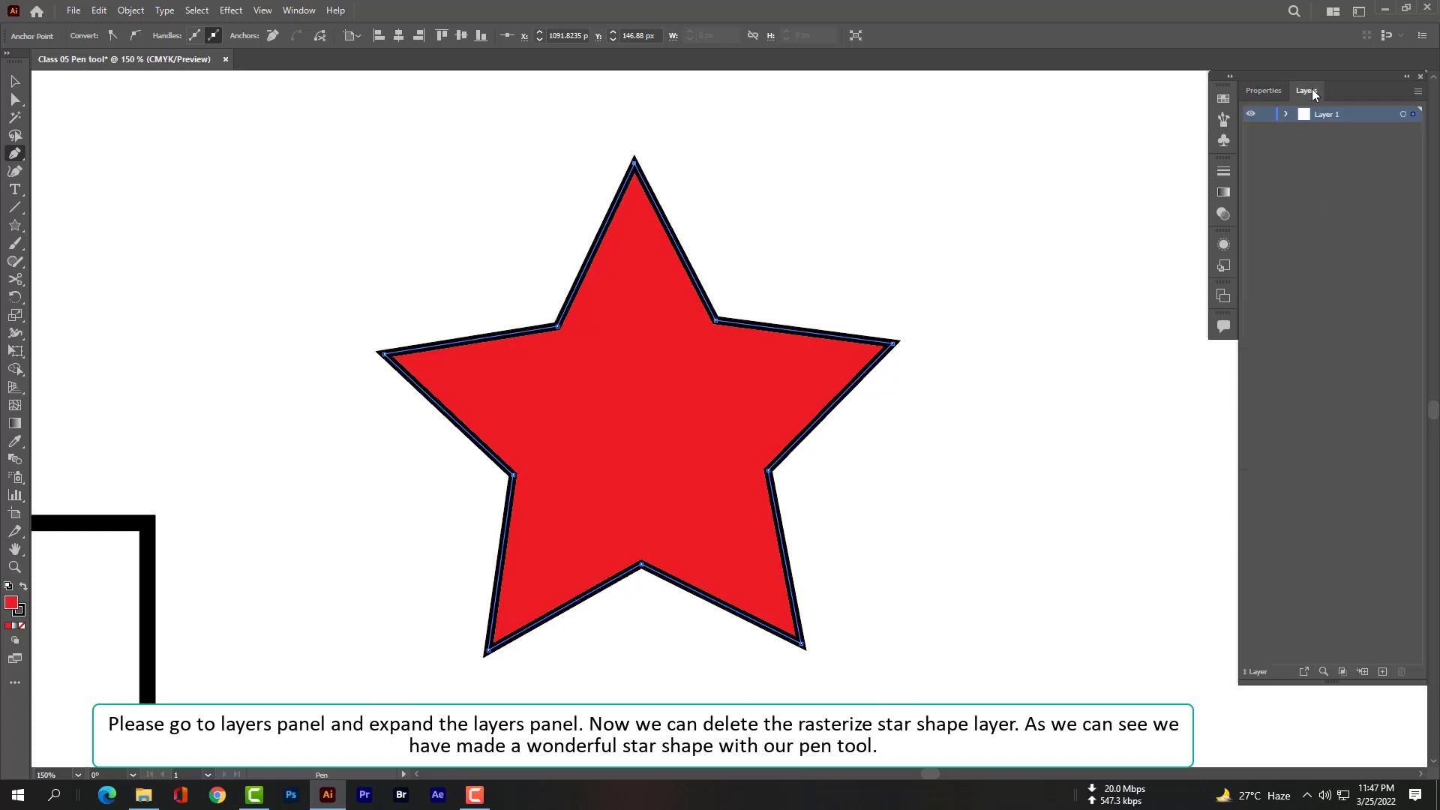
click(1287, 115)
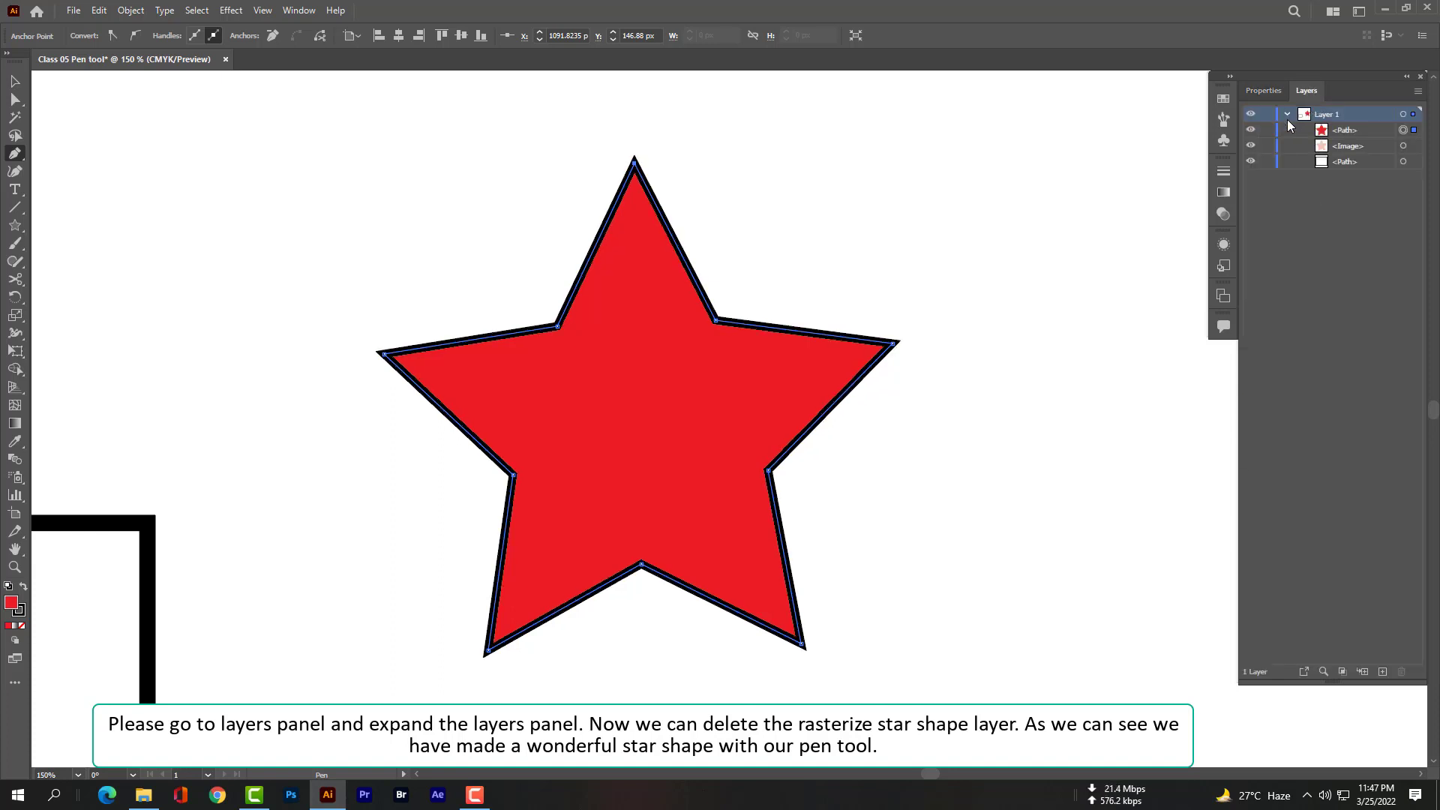
click(1256, 126)
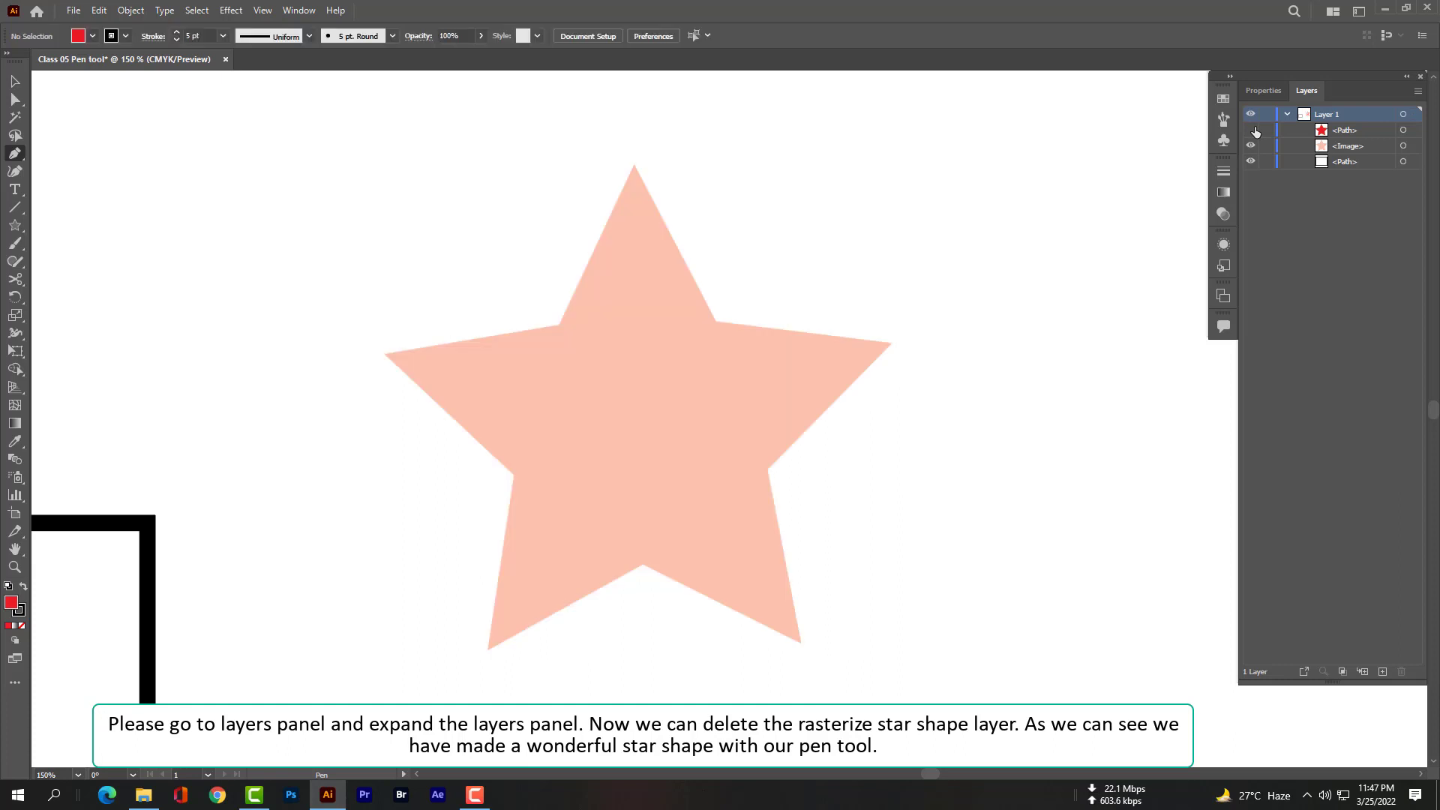
click(1254, 126)
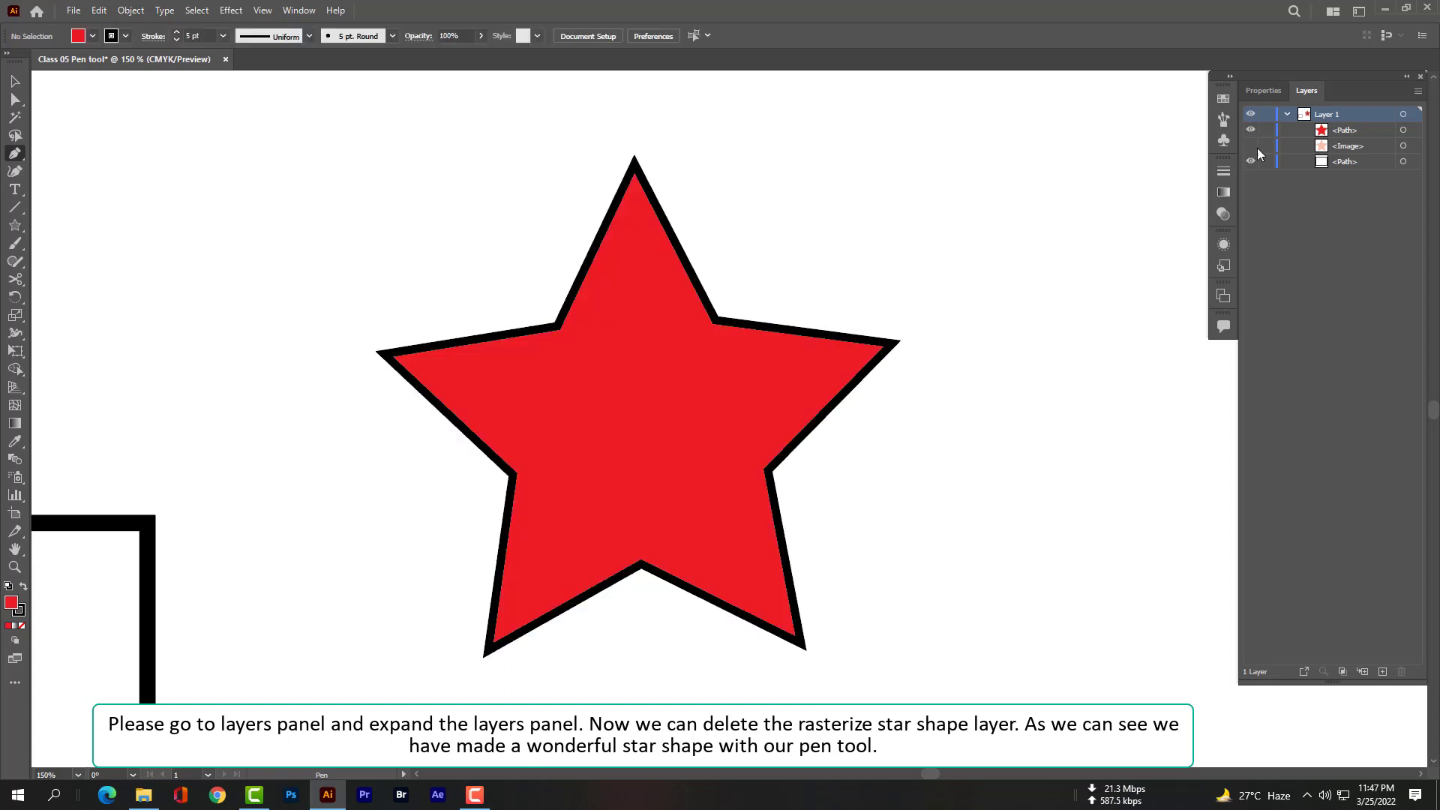
Step: Delete the rasterized star image from Layer 1, hiding the traced star path meanwhile and showing it again
click(1339, 146)
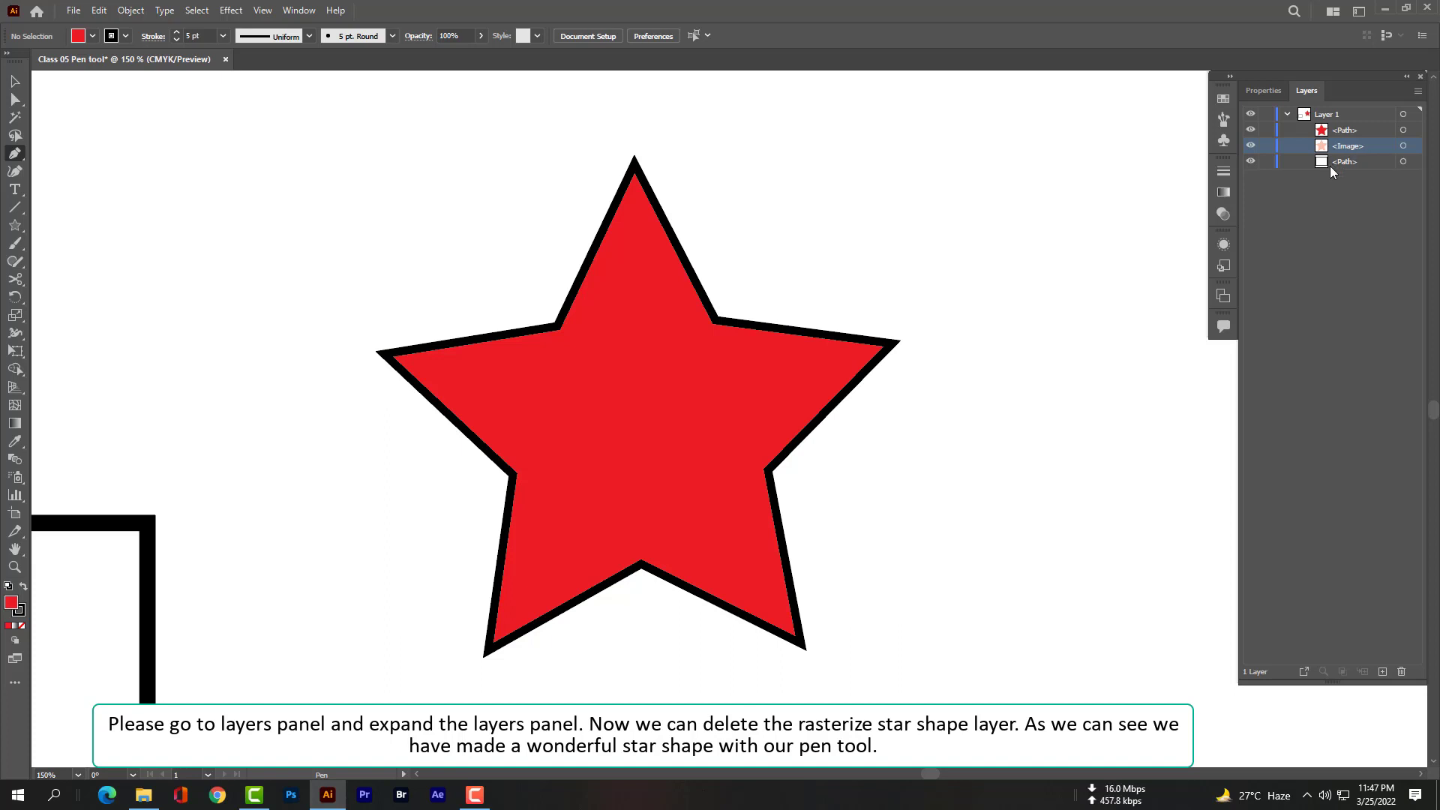
click(1250, 129)
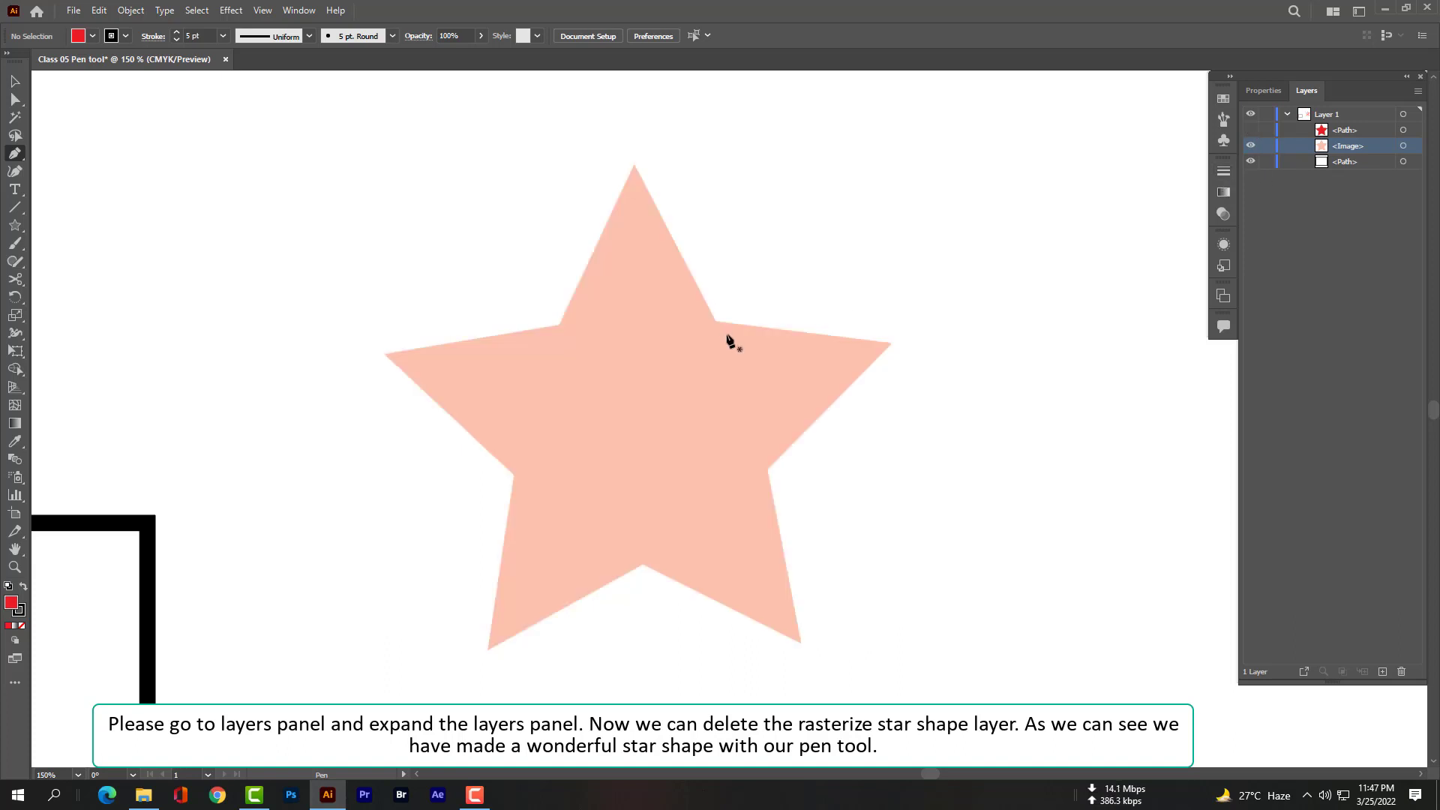
drag(1355, 150, 1373, 217)
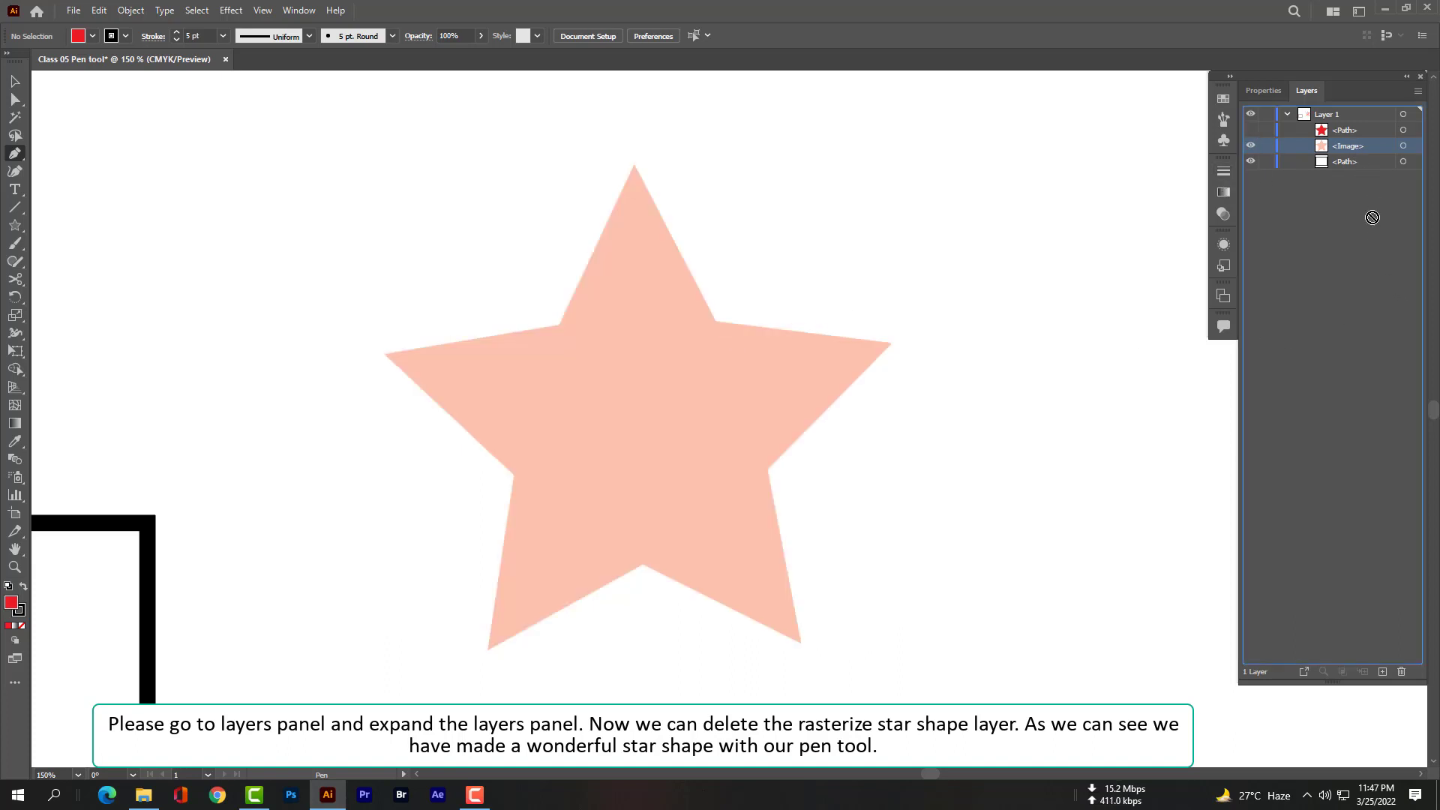
drag(1387, 646, 1401, 671)
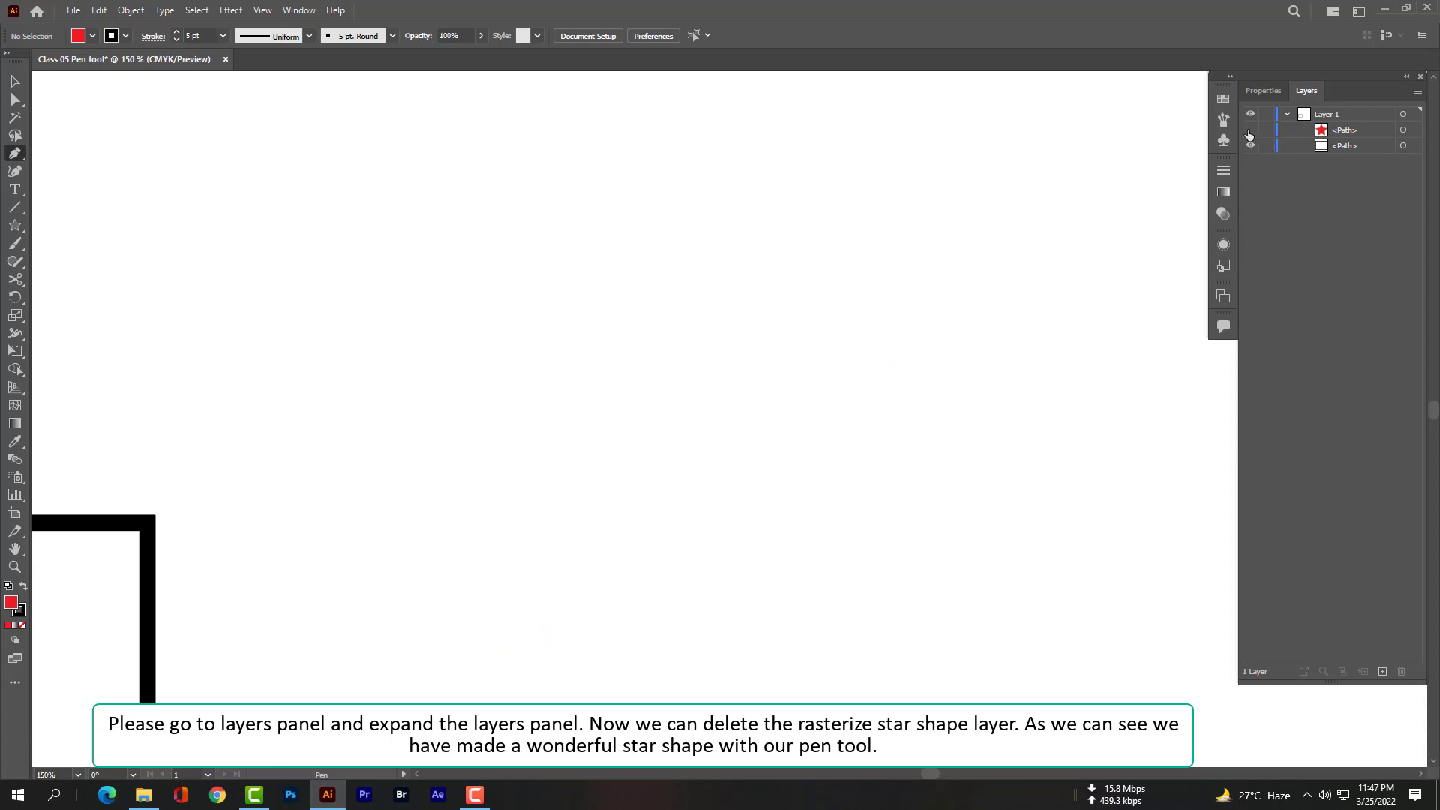
click(1251, 130)
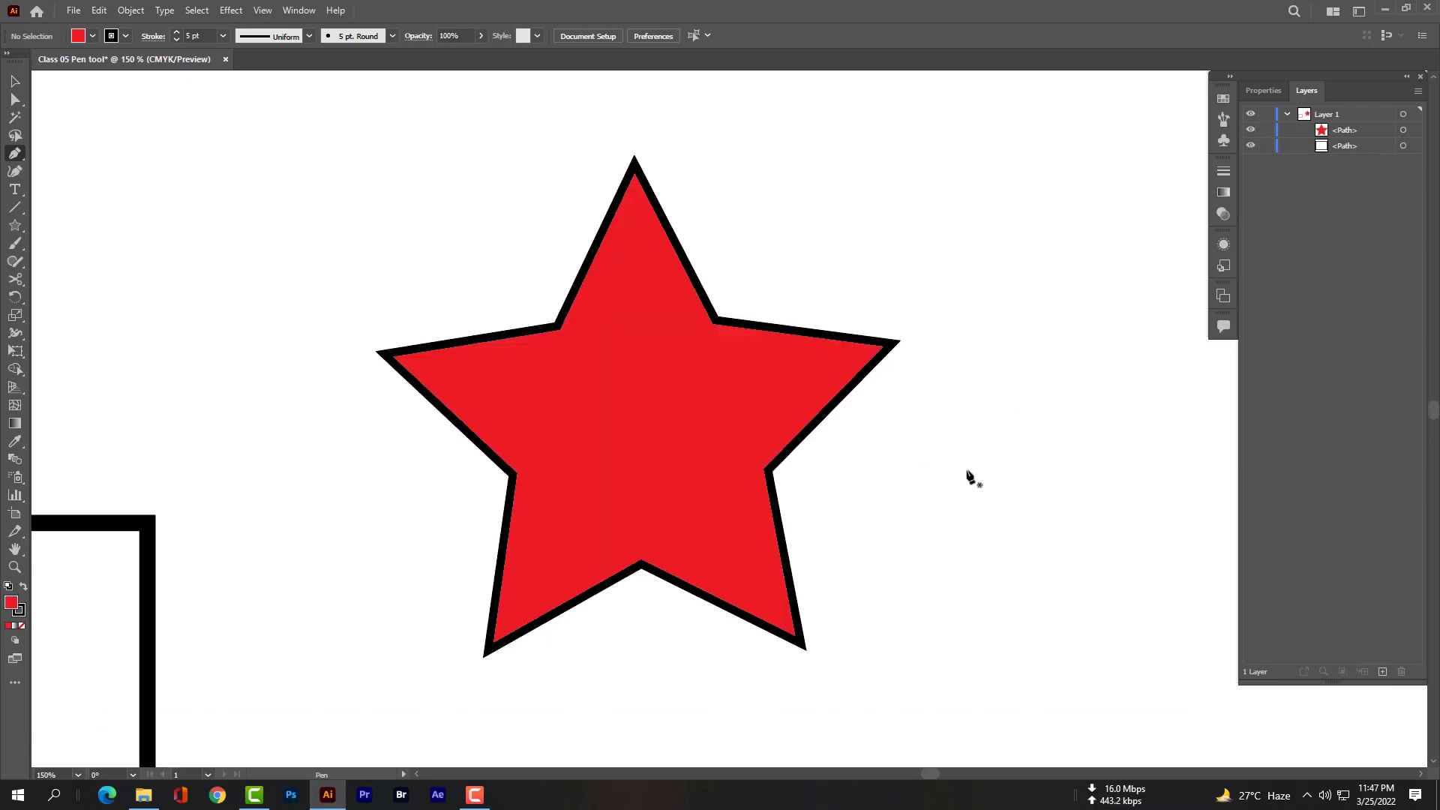
key(ctrl+0)
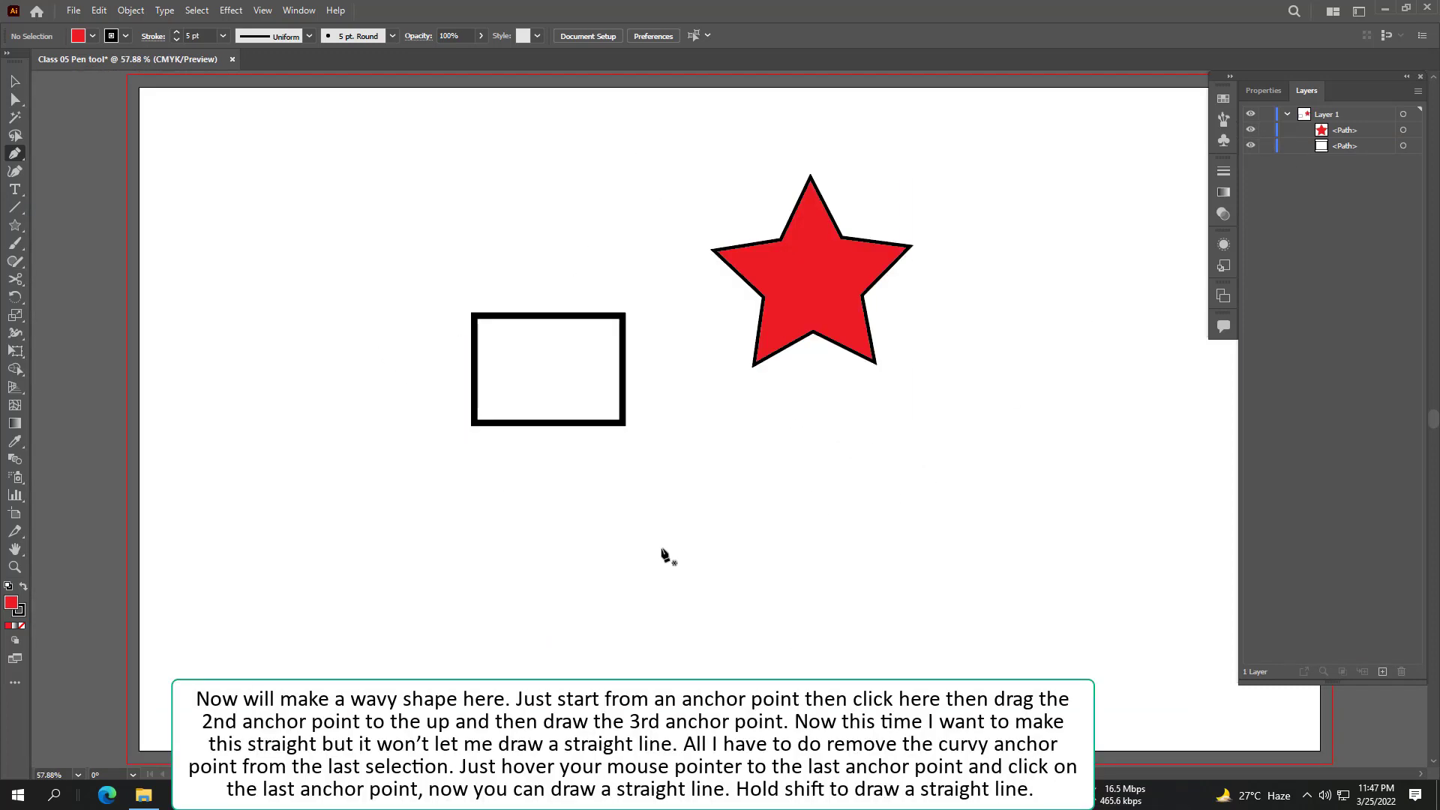
scroll(353, 515, right, 3)
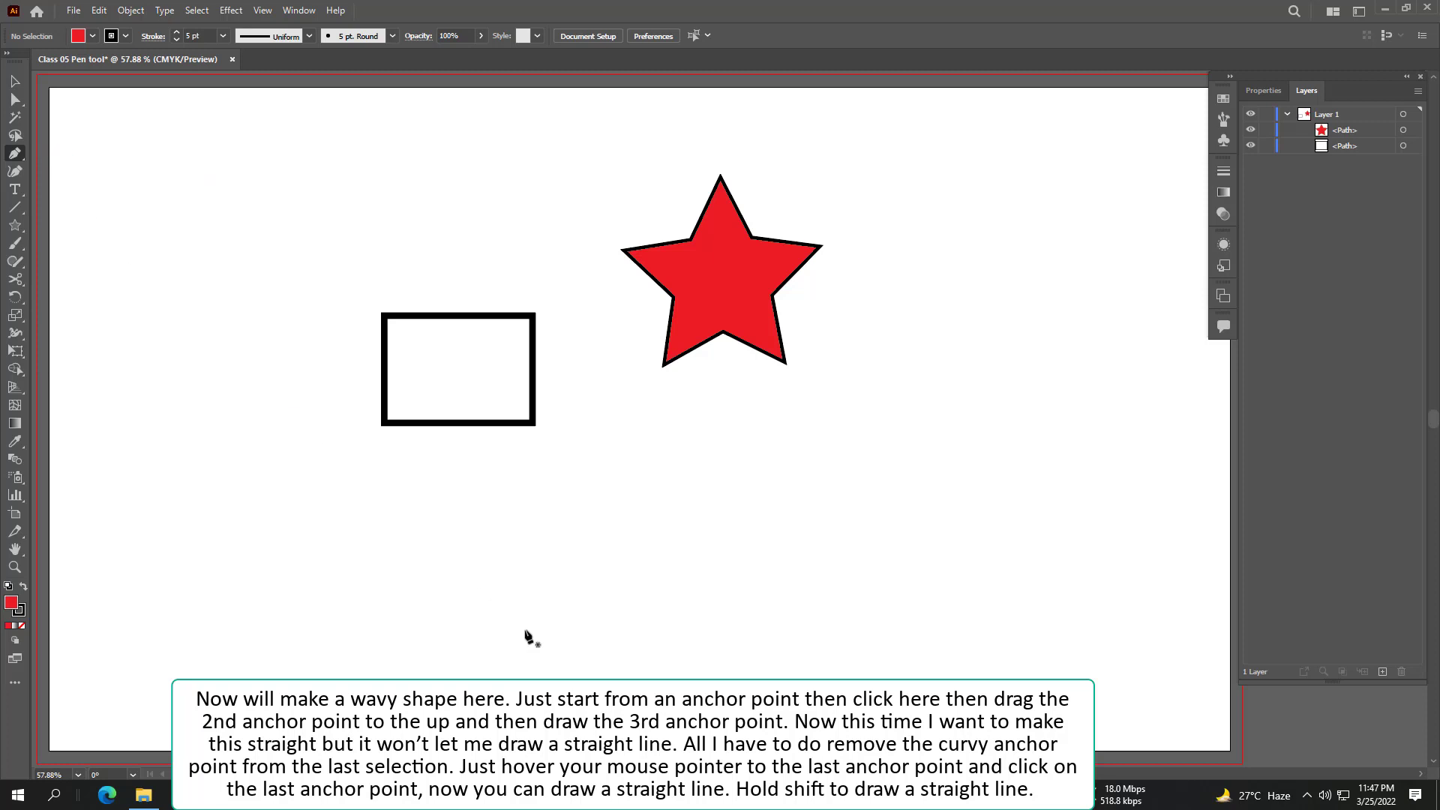
Step: Draw a wavy open path of three alternating curves with the Pen tool, about 640 px wide, near the artboard's lower edge
click(222, 612)
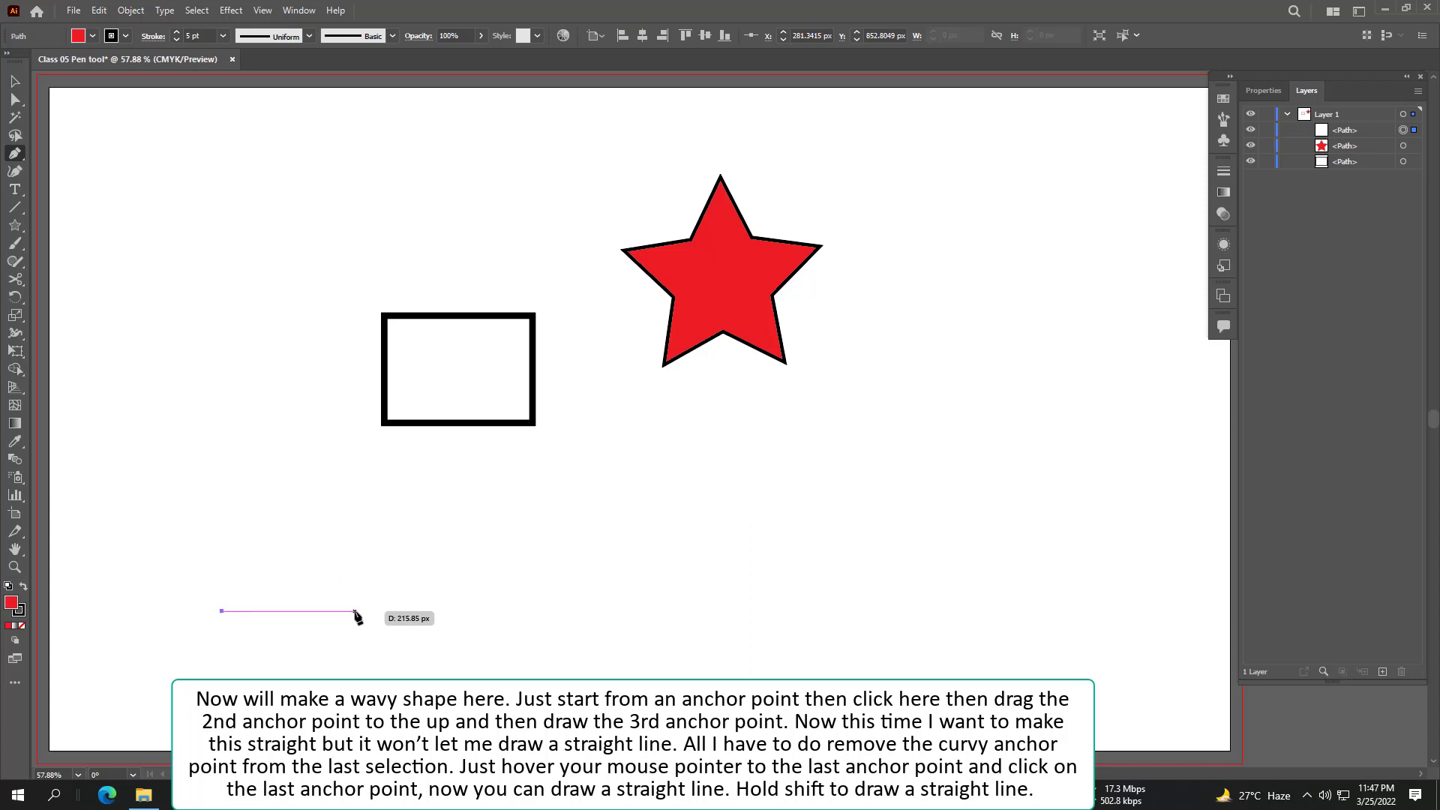
drag(355, 612, 442, 550)
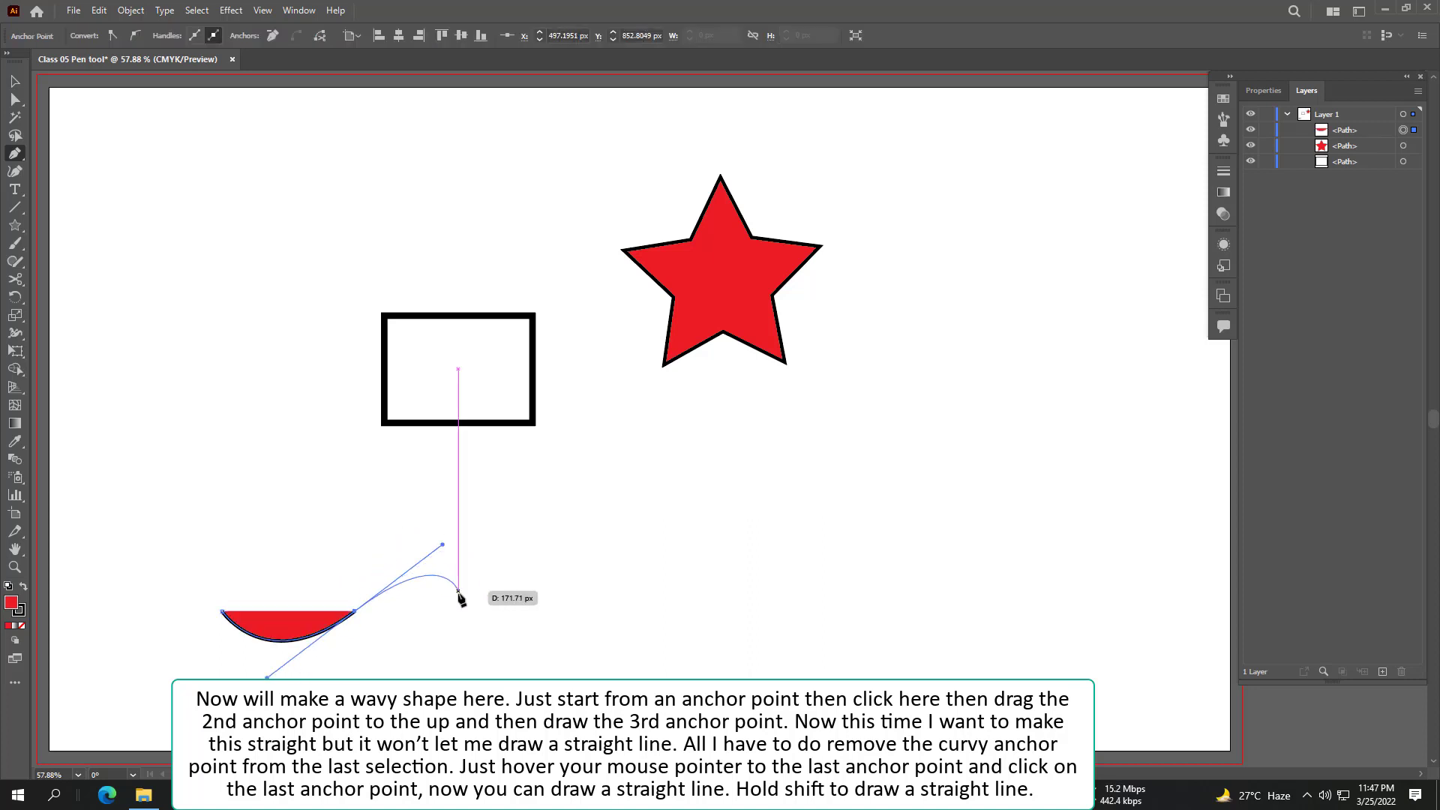
click(489, 626)
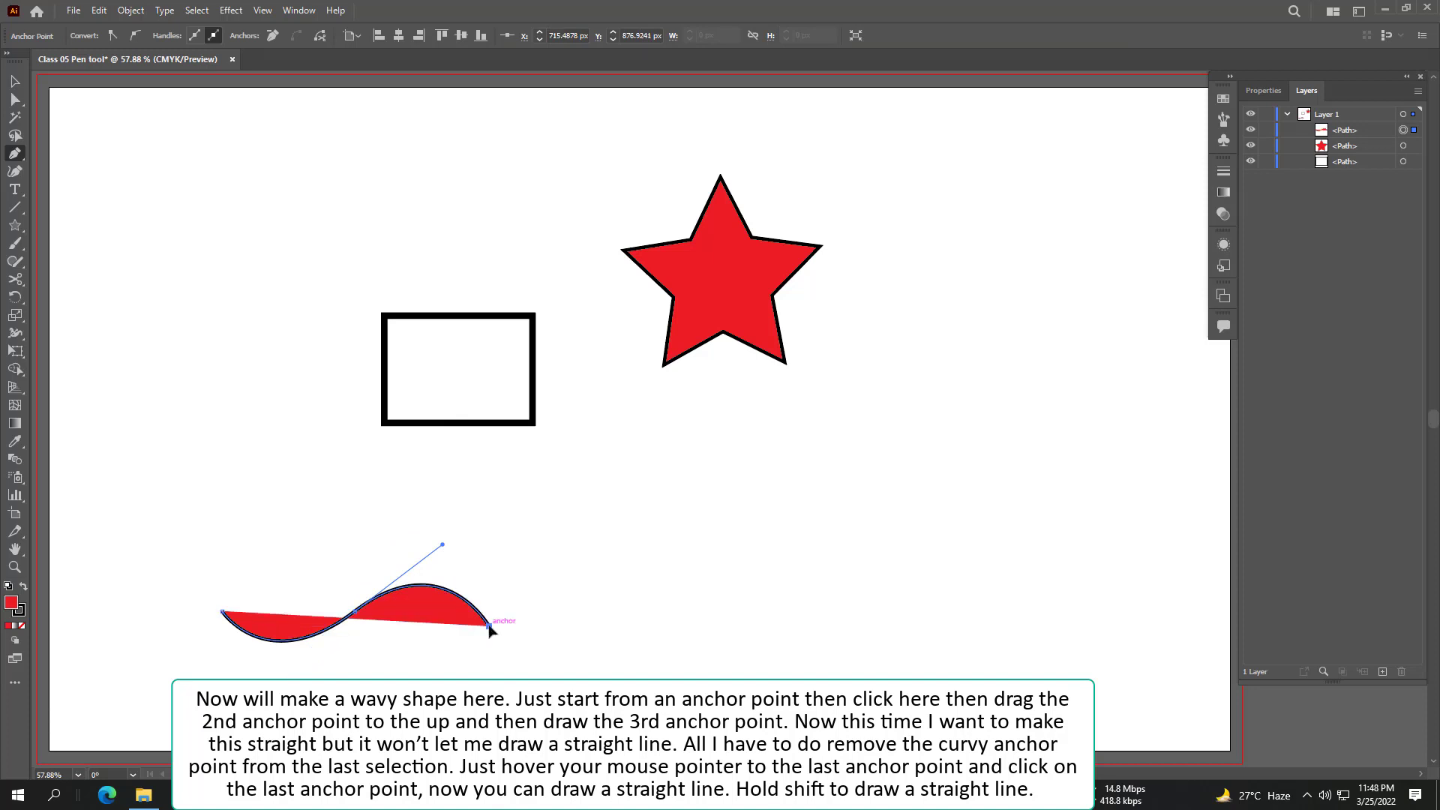
click(617, 626)
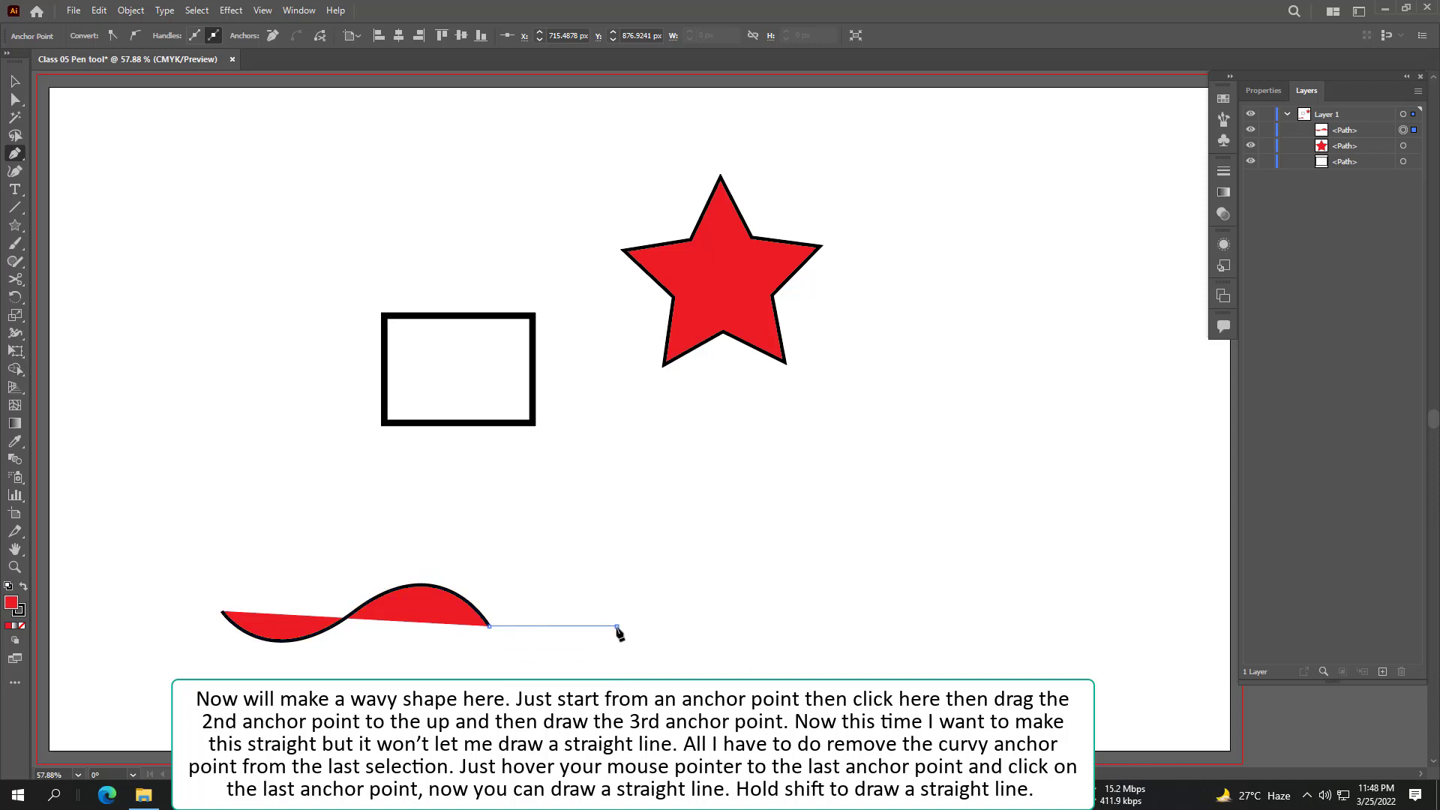
drag(618, 628, 703, 537)
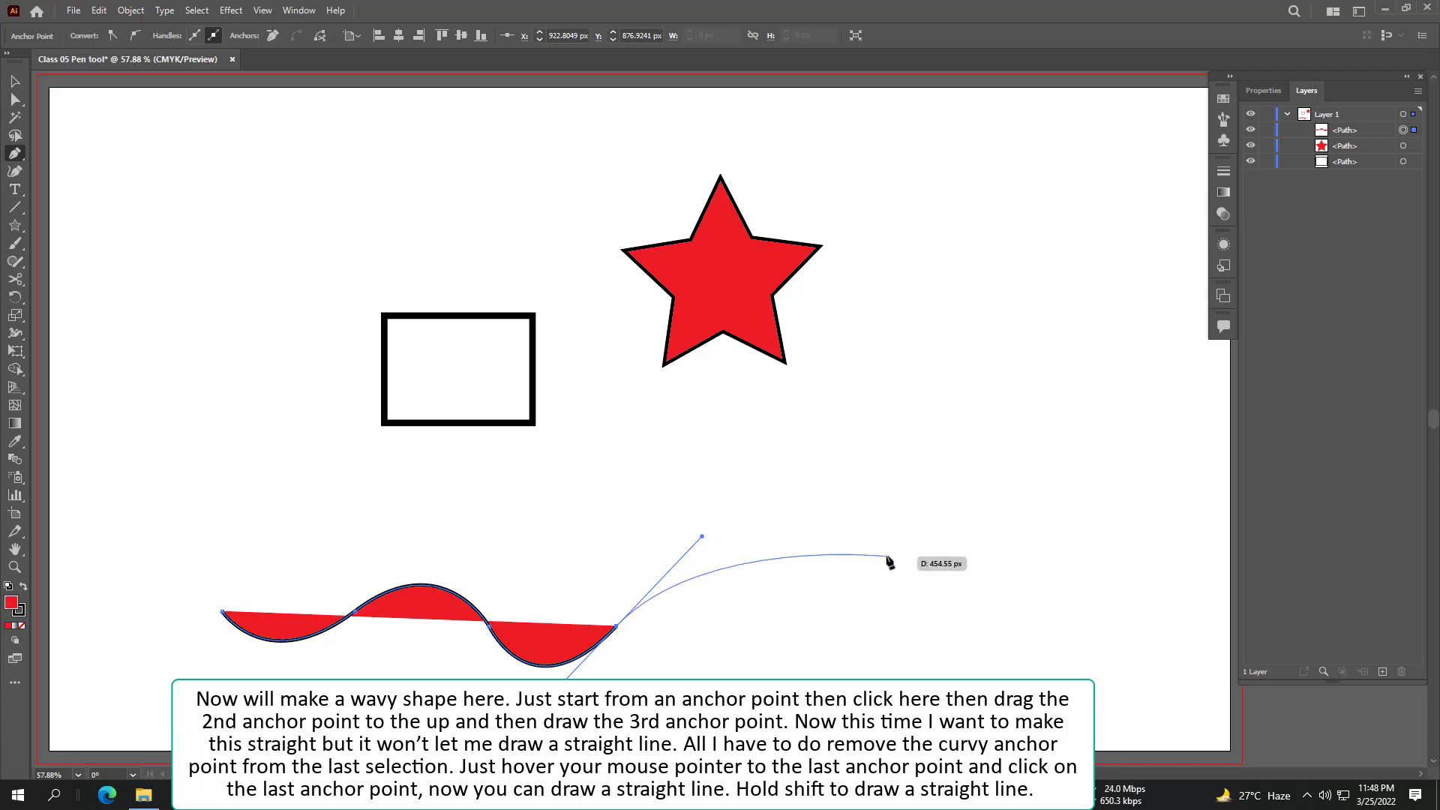
Step: Remove the last anchor's outgoing handle and continue with a straight horizontal segment about 180 px long and a vertical one about 144 px up
click(616, 629)
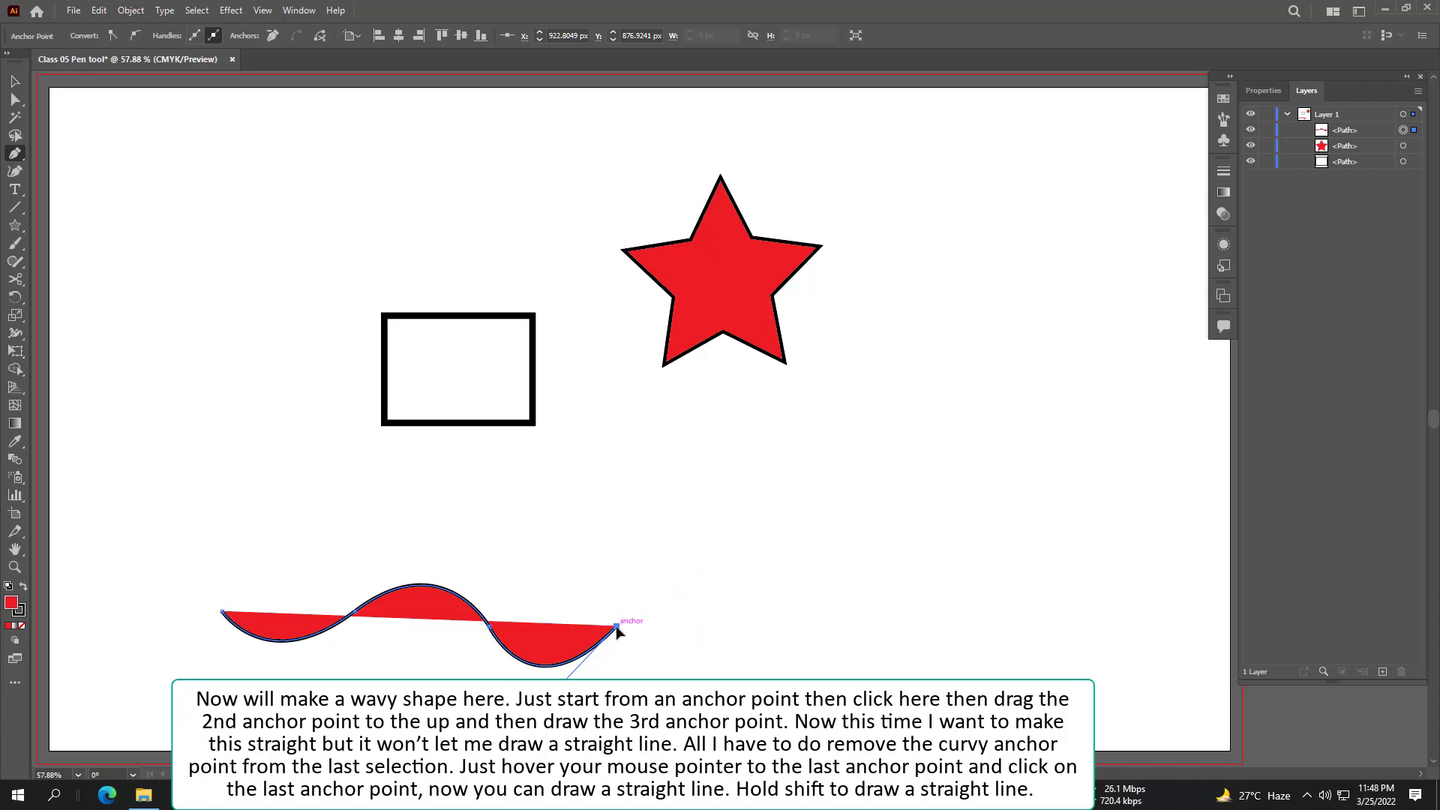
click(727, 626)
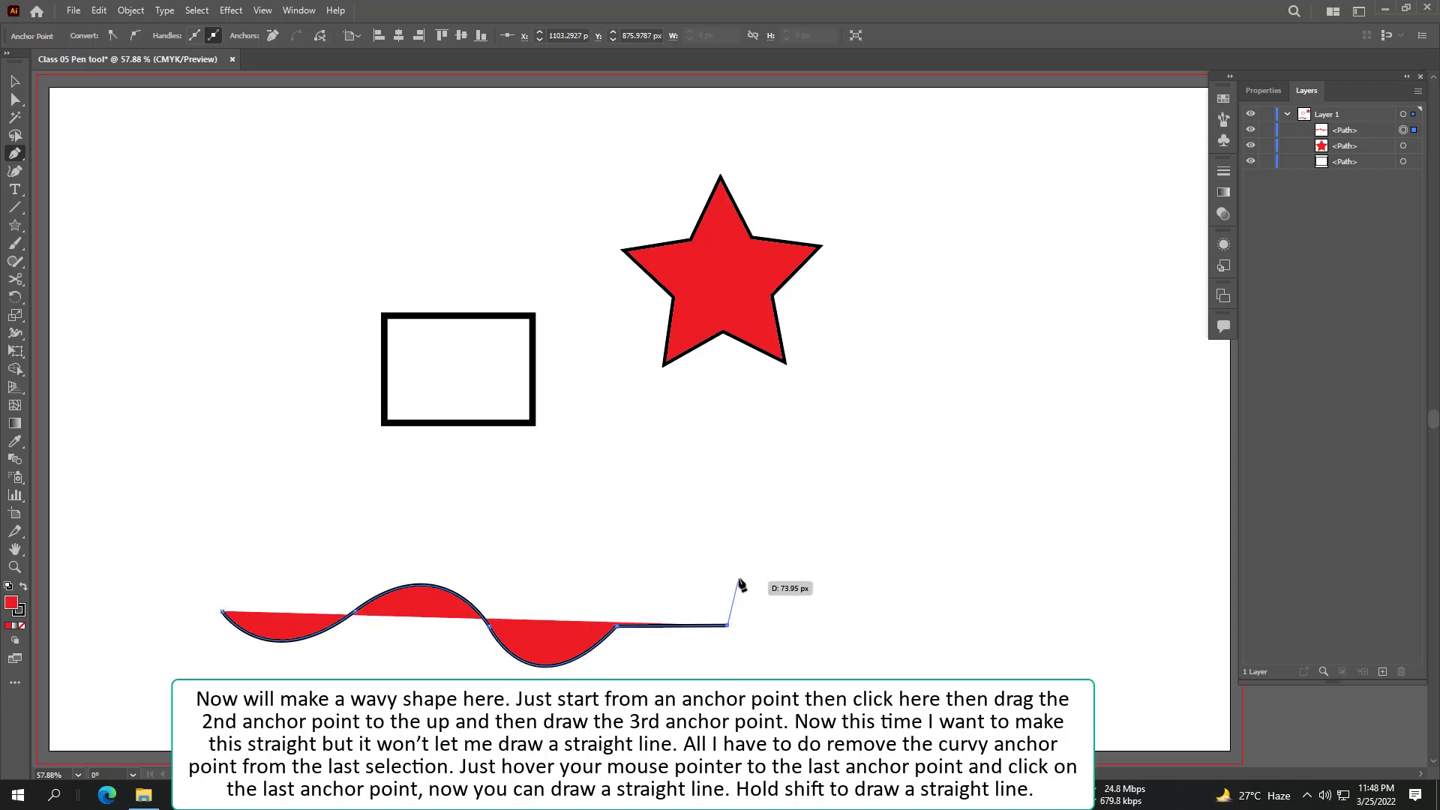
shift+click(727, 537)
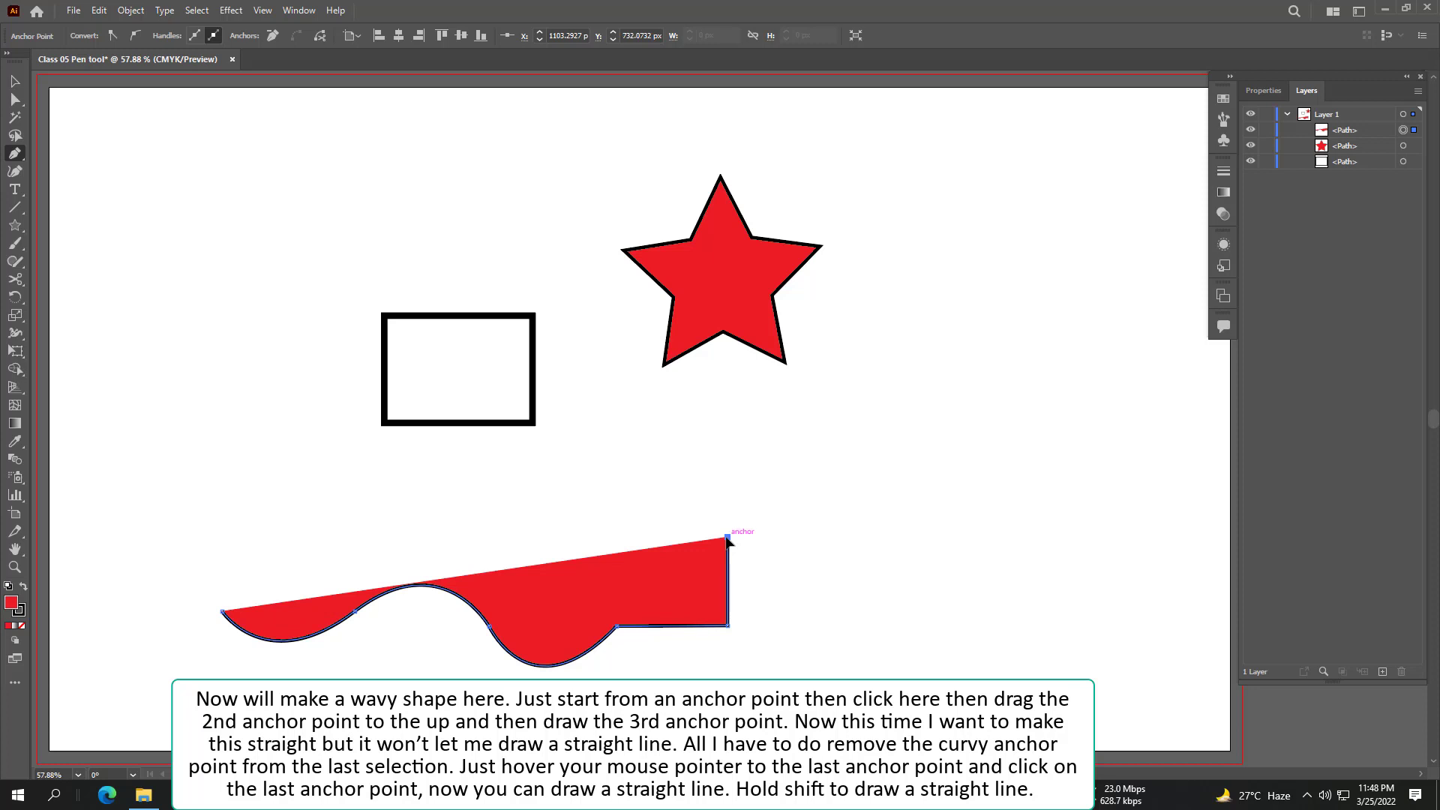
Step: Add an upward curve from the vertical segment's upper end, and close the shape with straight upper and left edges
click(624, 534)
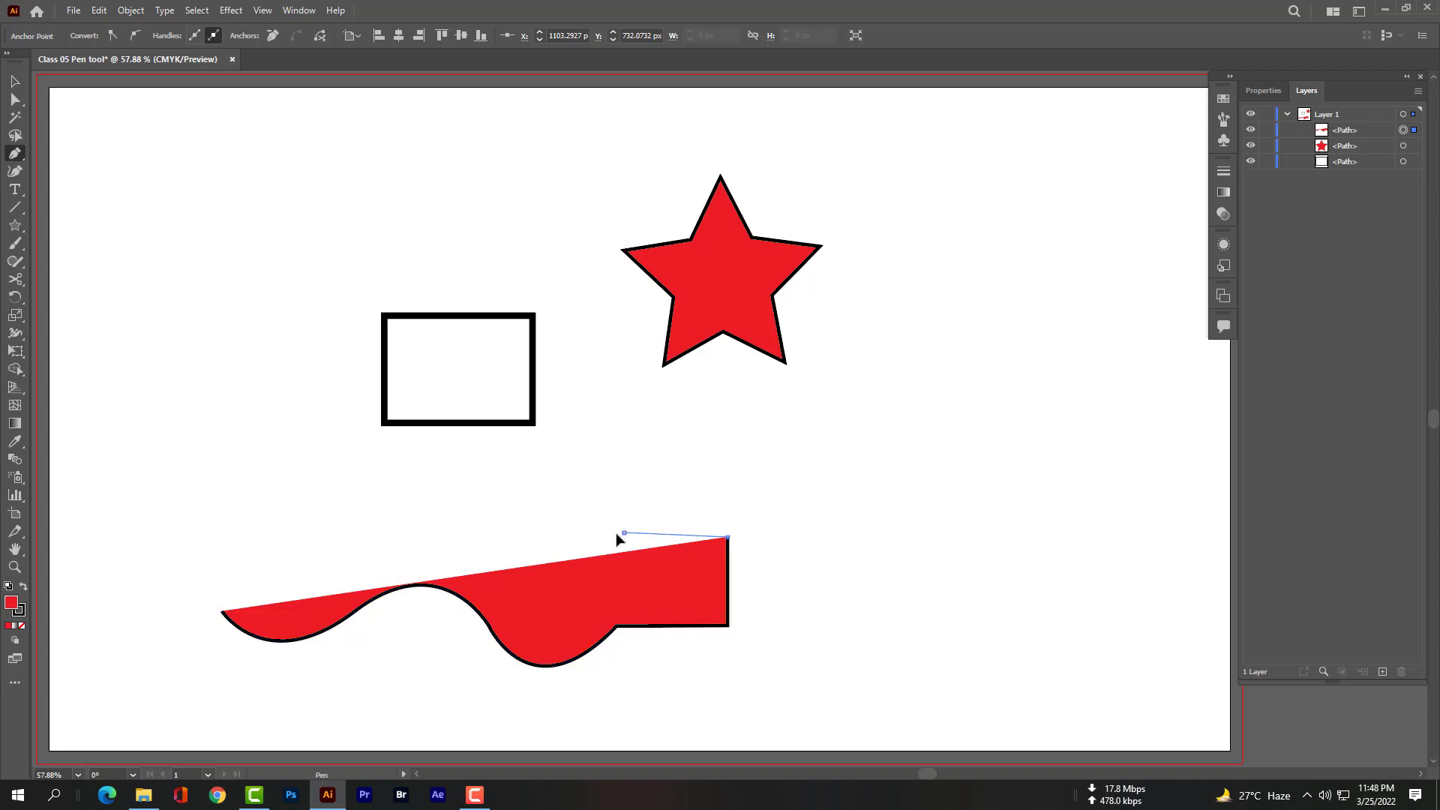
drag(617, 540, 581, 584)
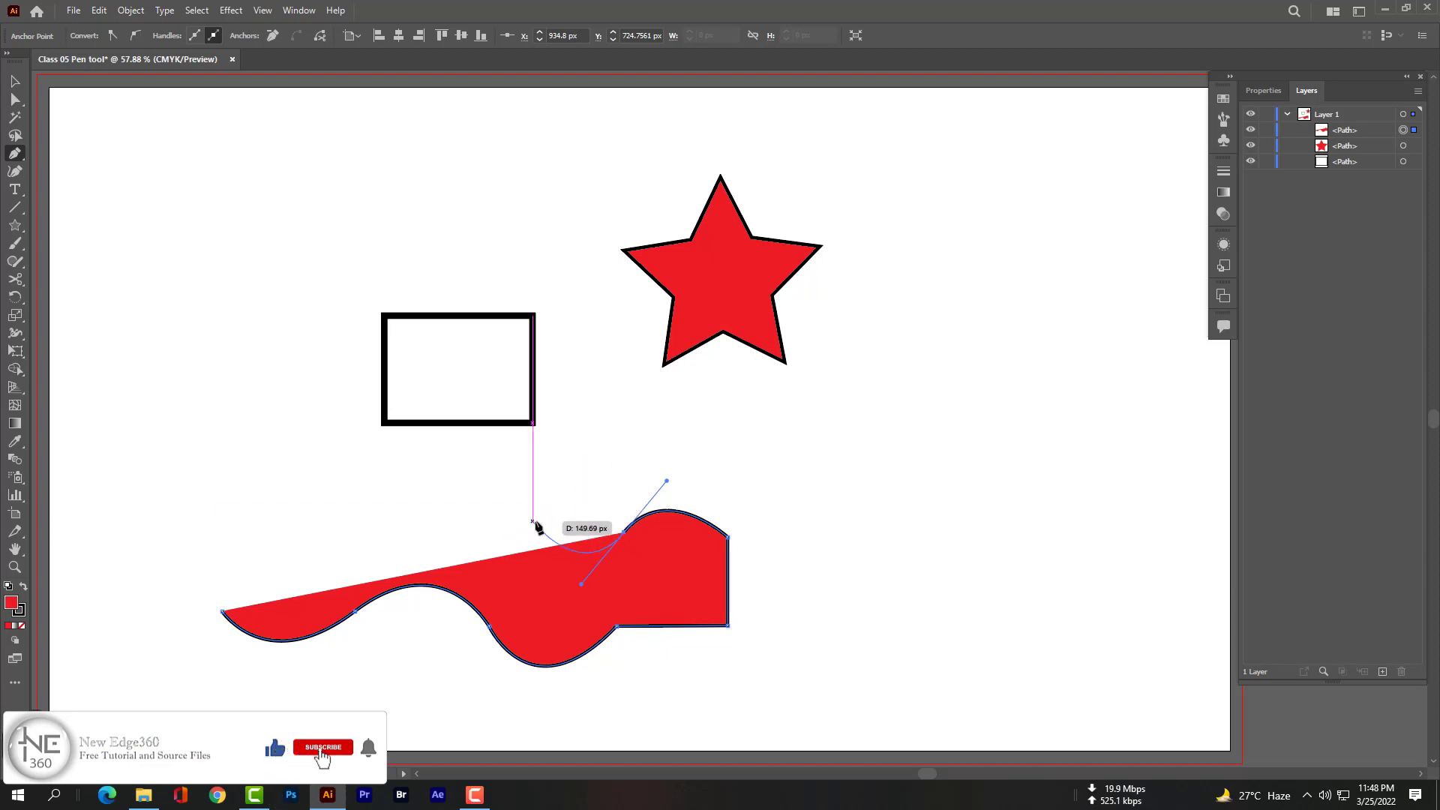
click(624, 532)
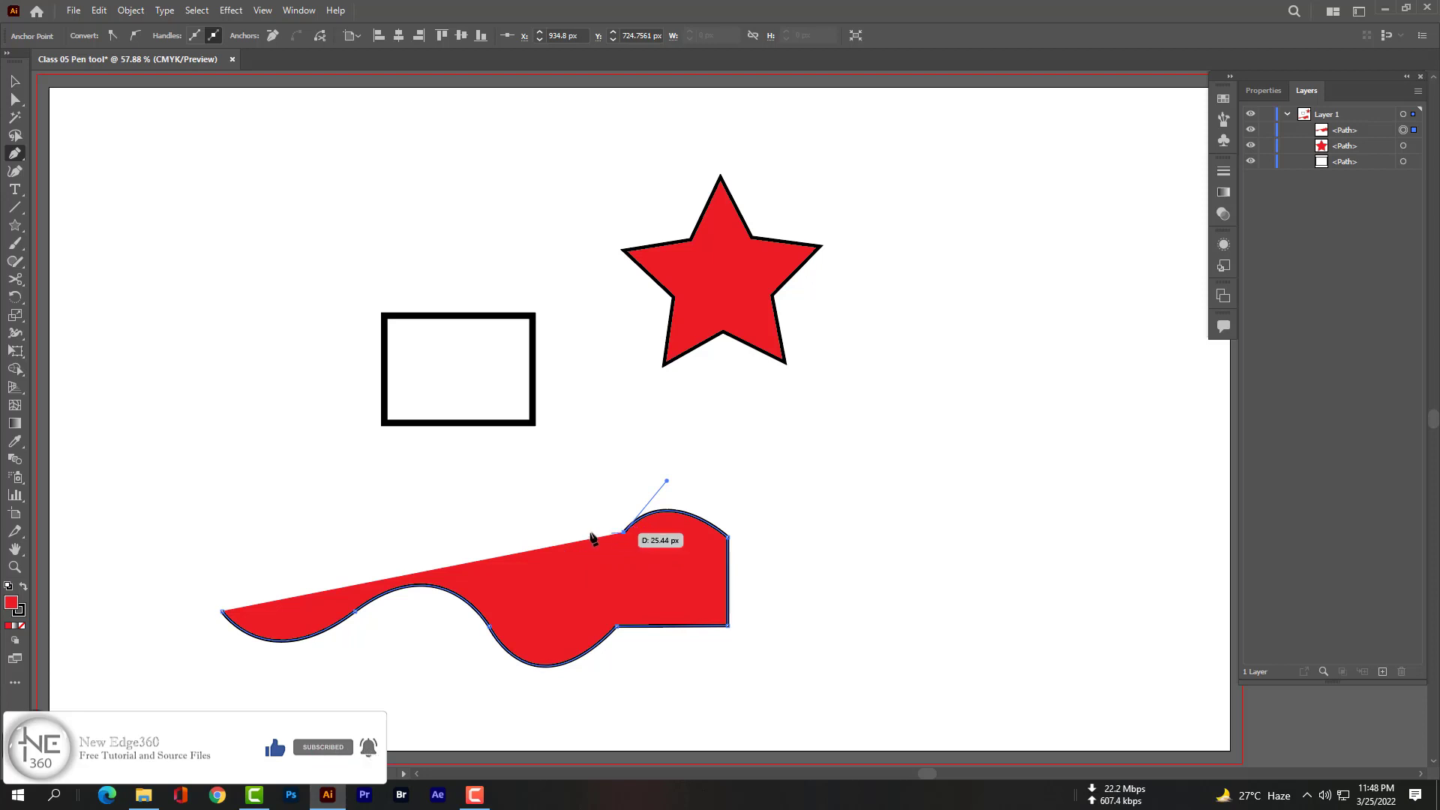
click(496, 527)
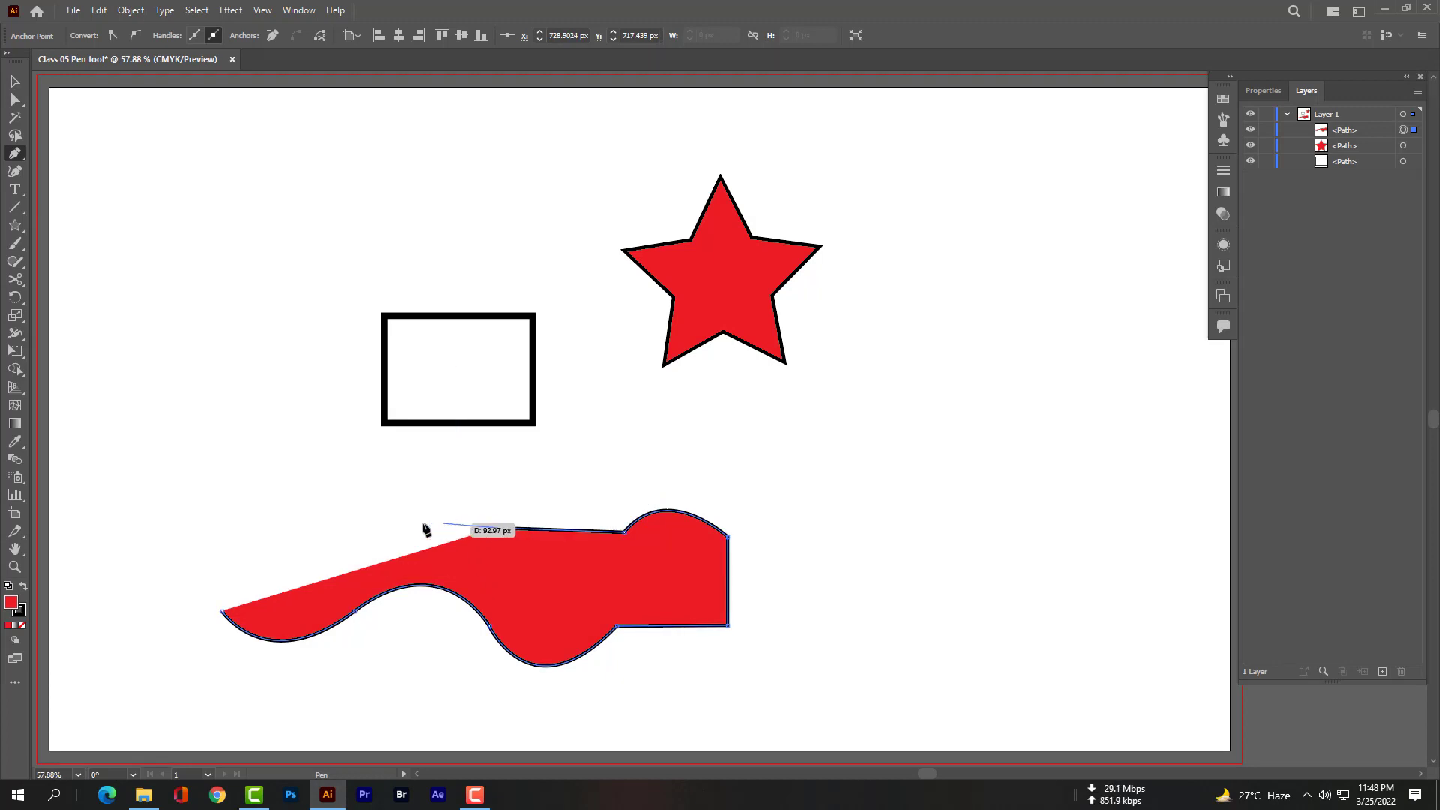
click(221, 524)
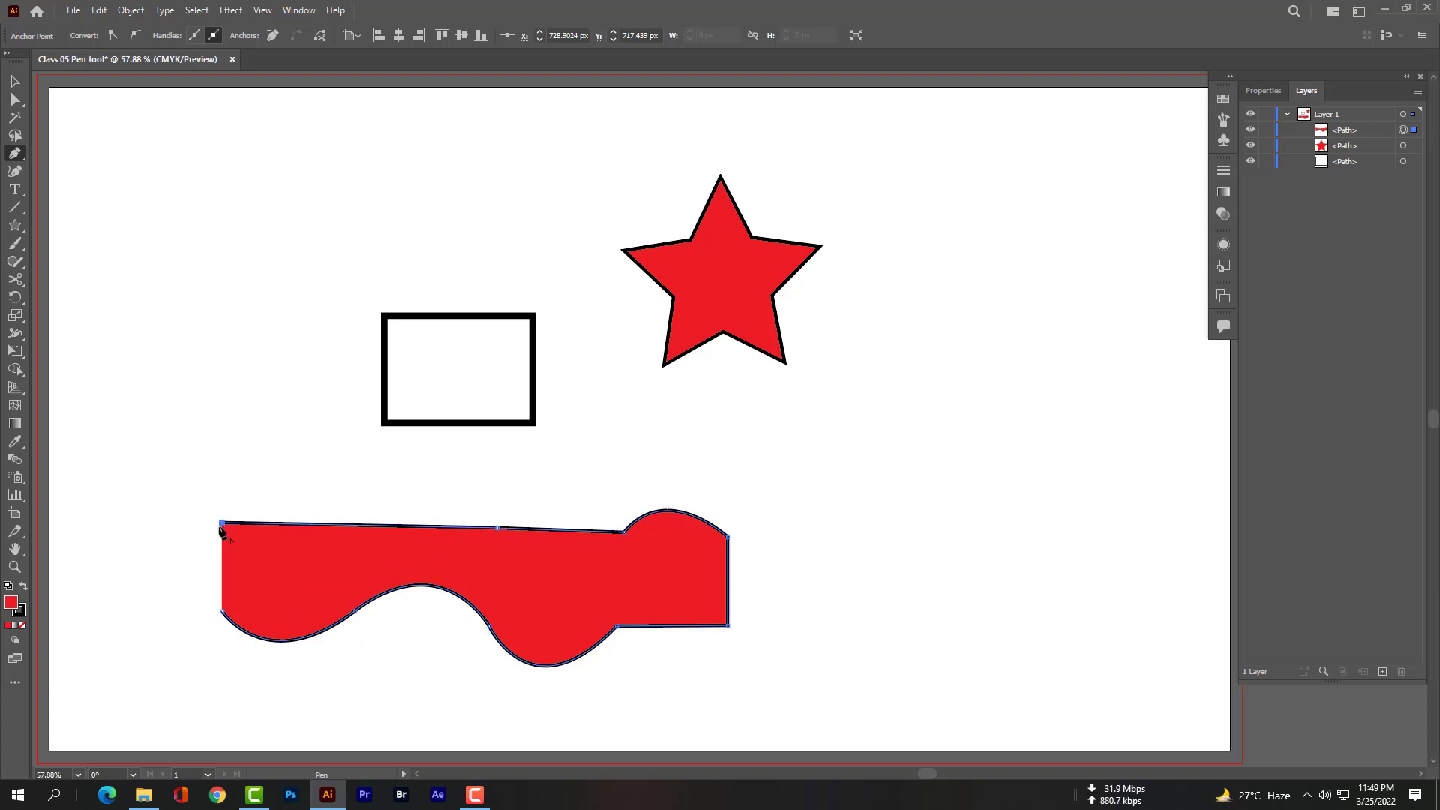
click(223, 611)
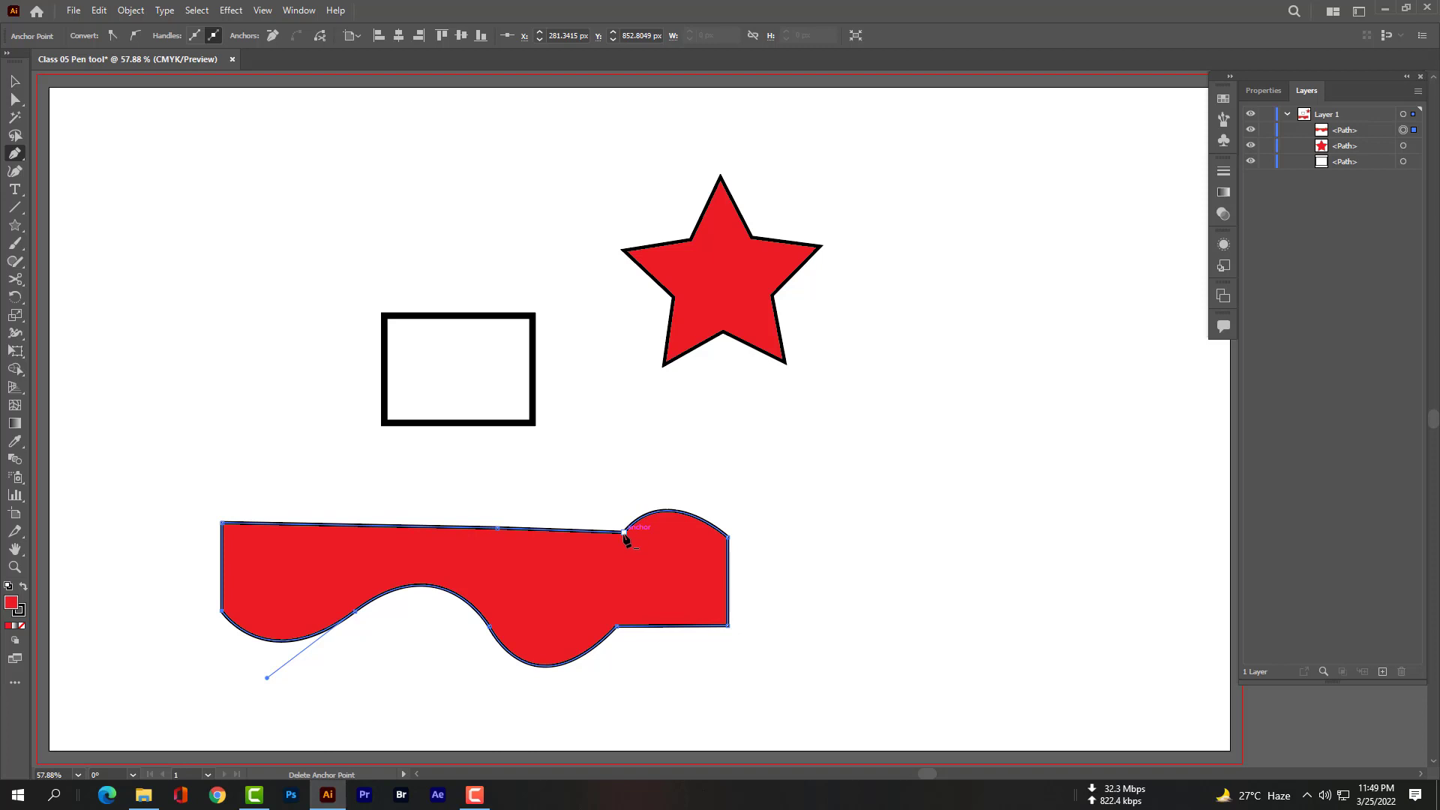
Step: Practise adding and removing an anchor point on the straight upper edge of the wavy shape
click(567, 531)
click(566, 530)
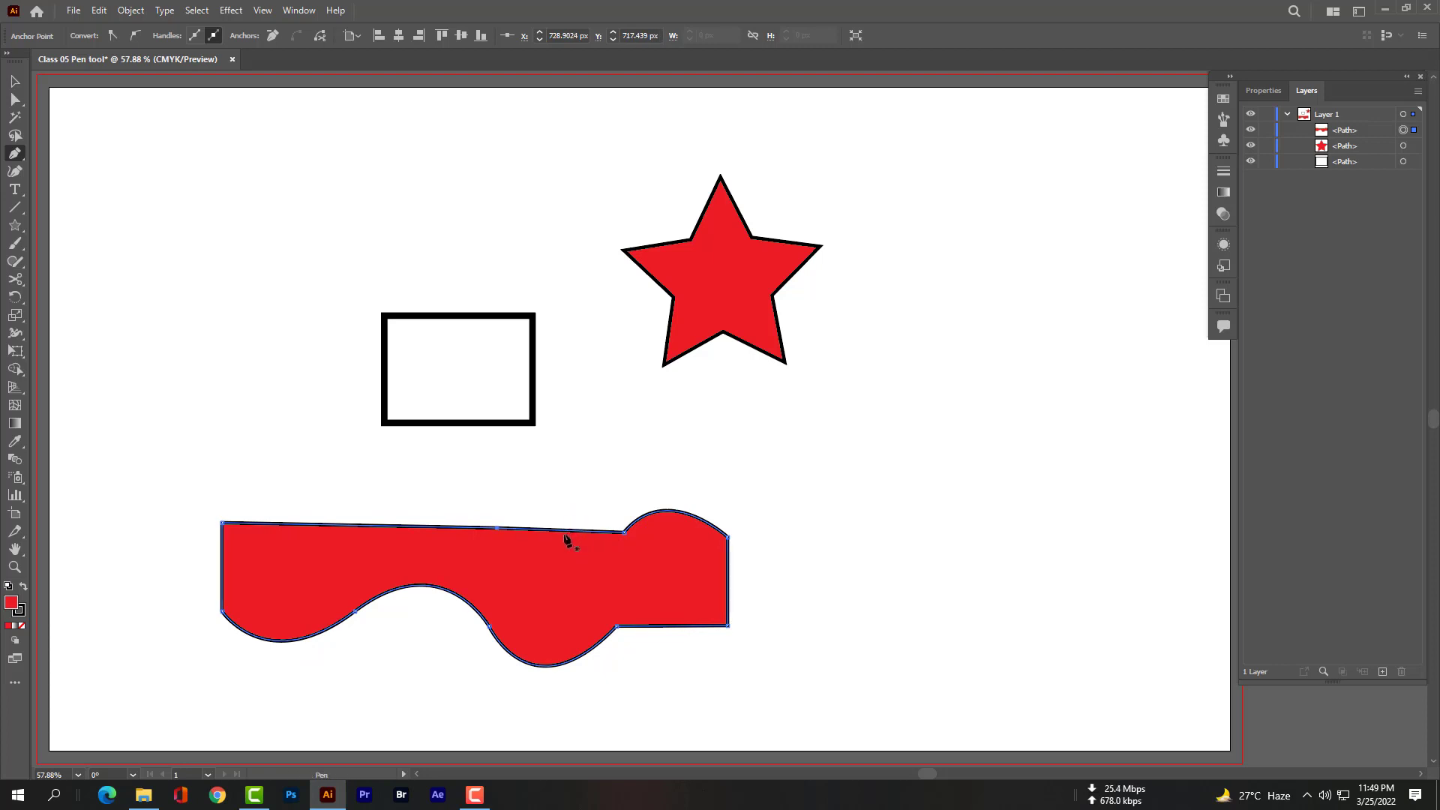
click(564, 531)
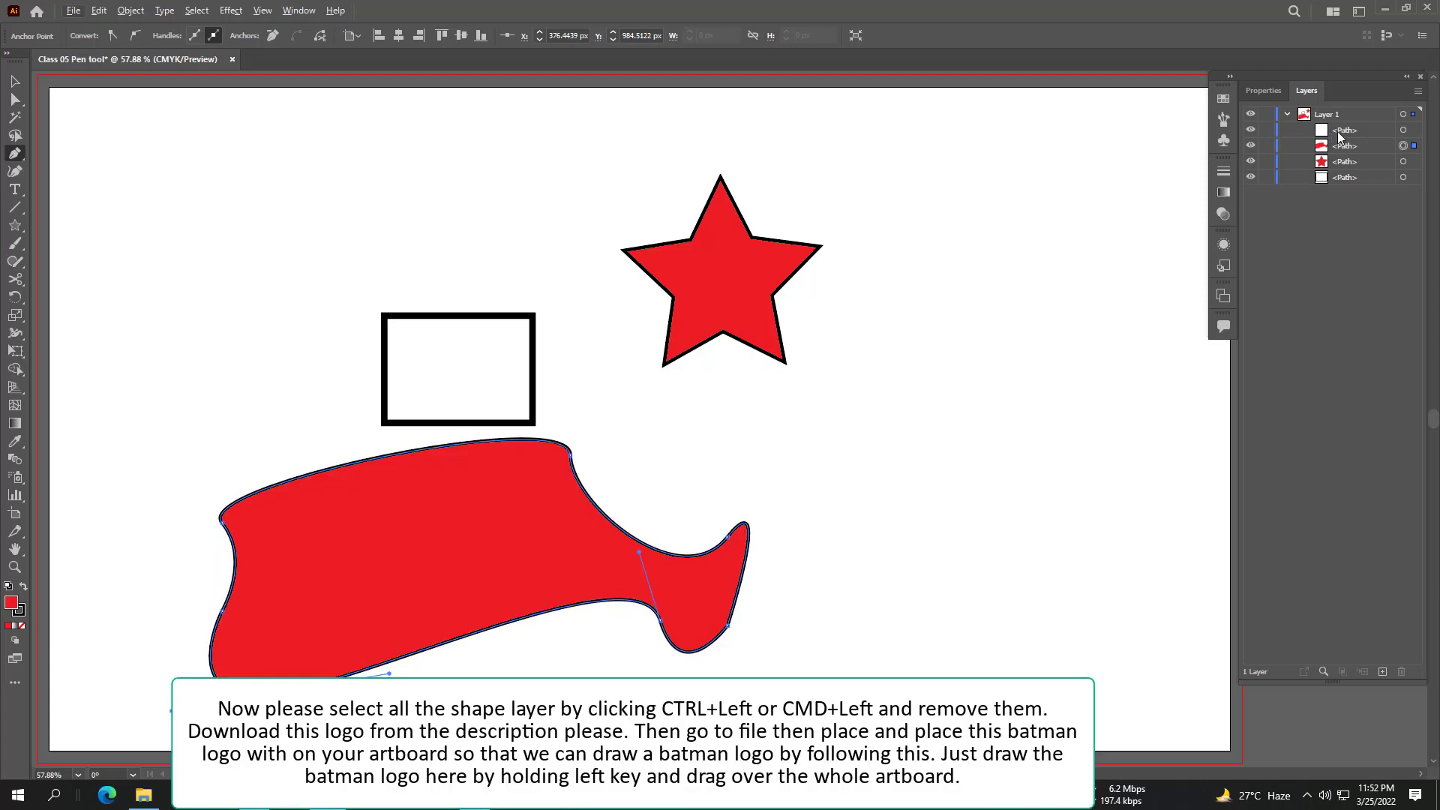
Step: Delete all four practice paths from Layer 1
click(1341, 132)
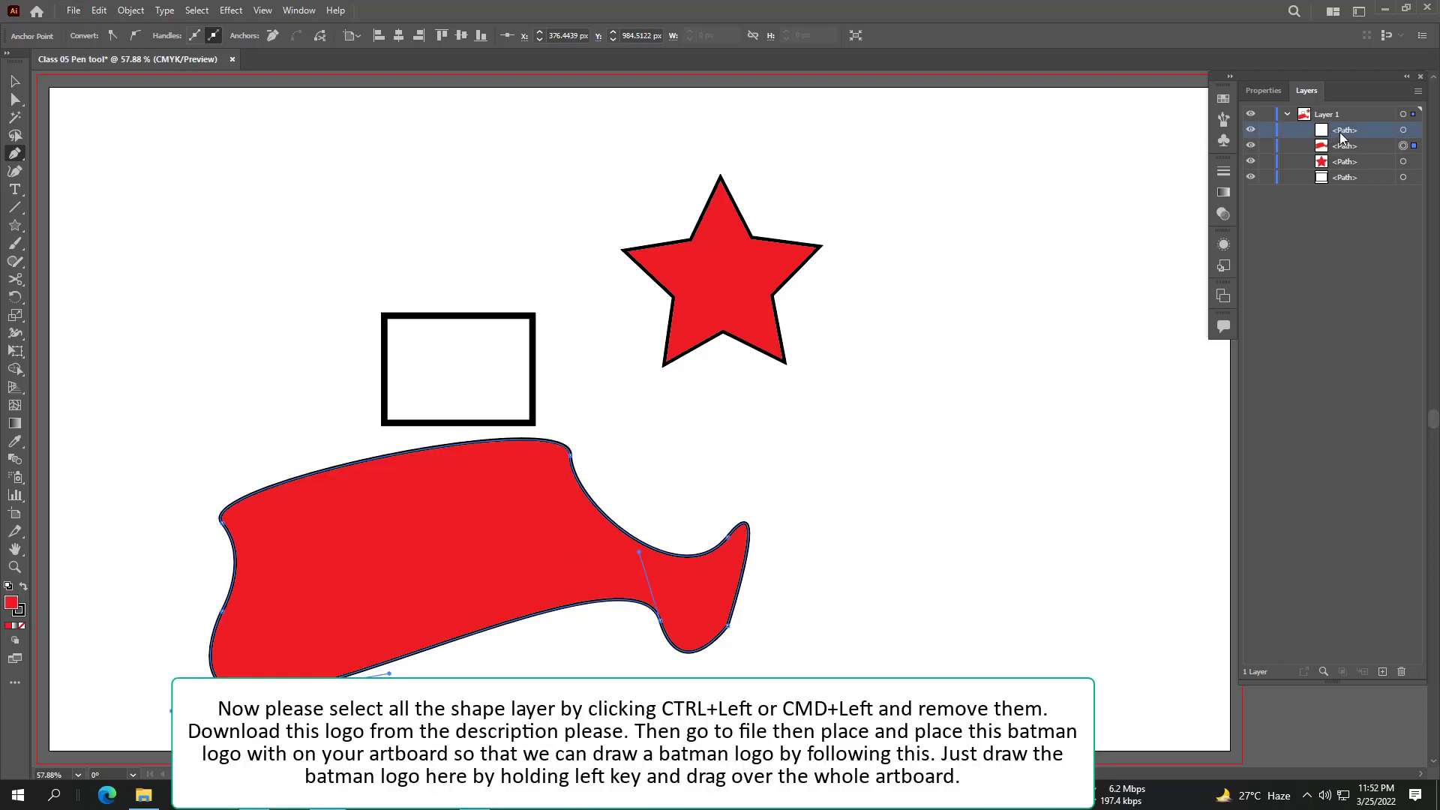
ctrl+click(1345, 148)
ctrl+click(1343, 163)
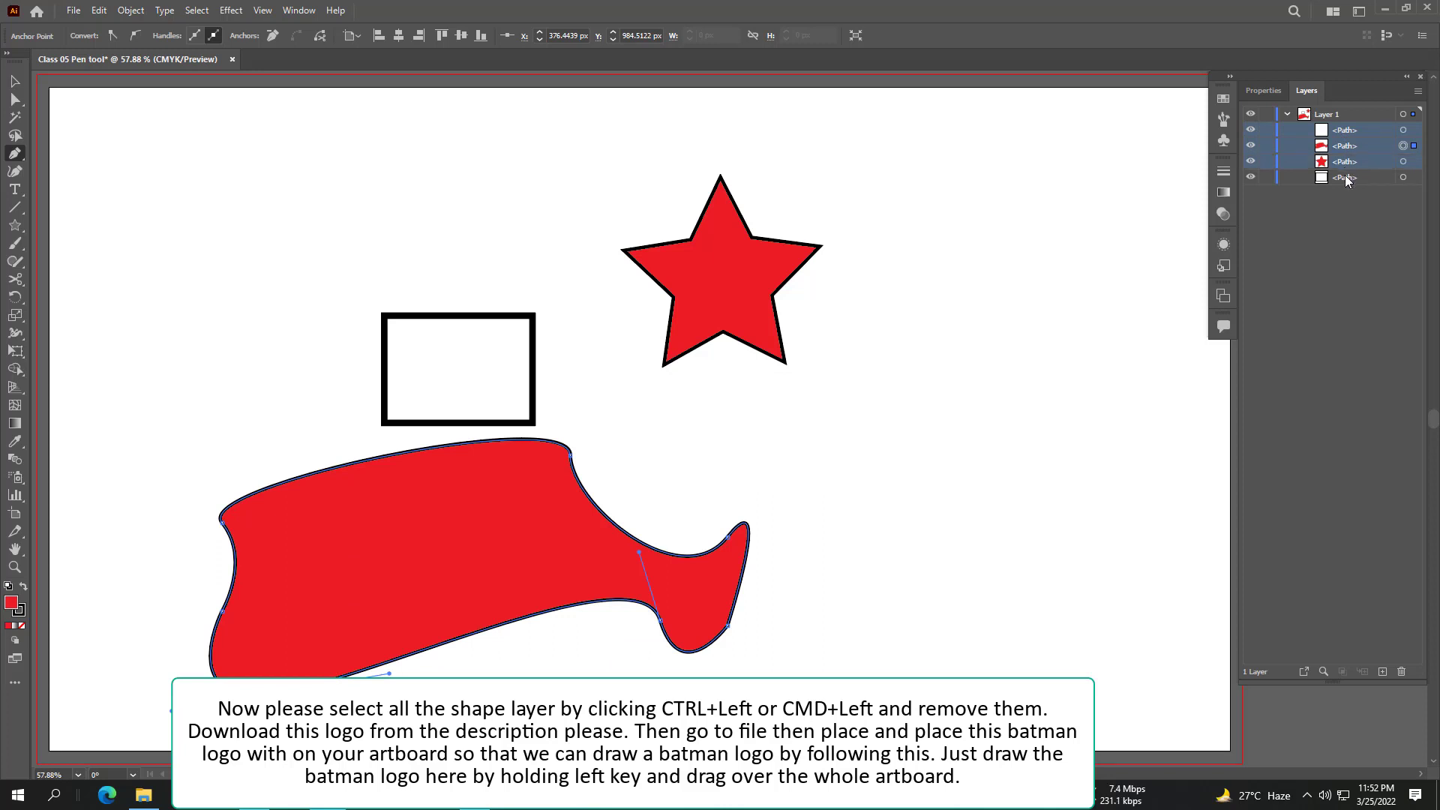
ctrl+click(1344, 175)
drag(1350, 142, 1401, 673)
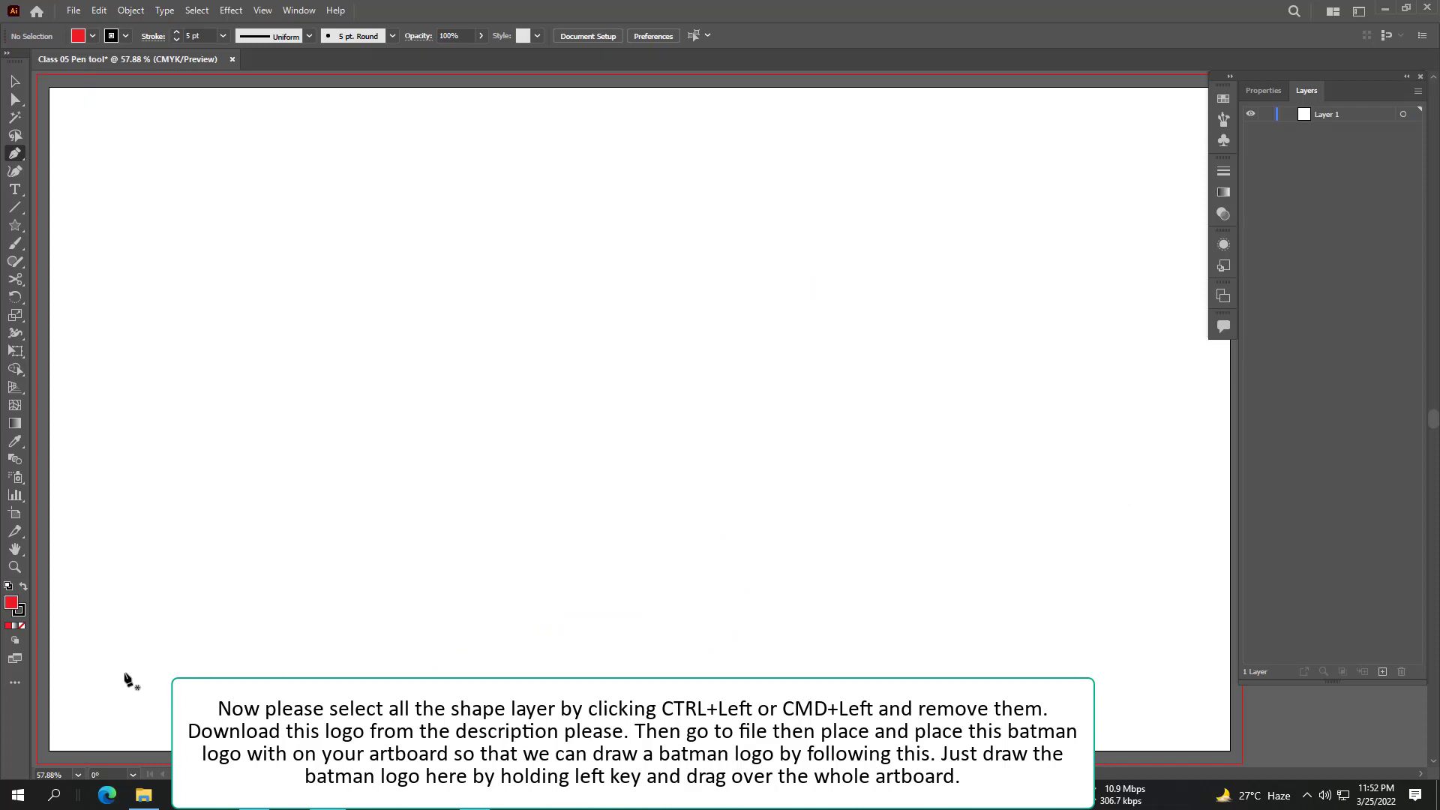
Step: Place Batman.png as a linked image across most of the artboard, about 1707 px wide
click(75, 14)
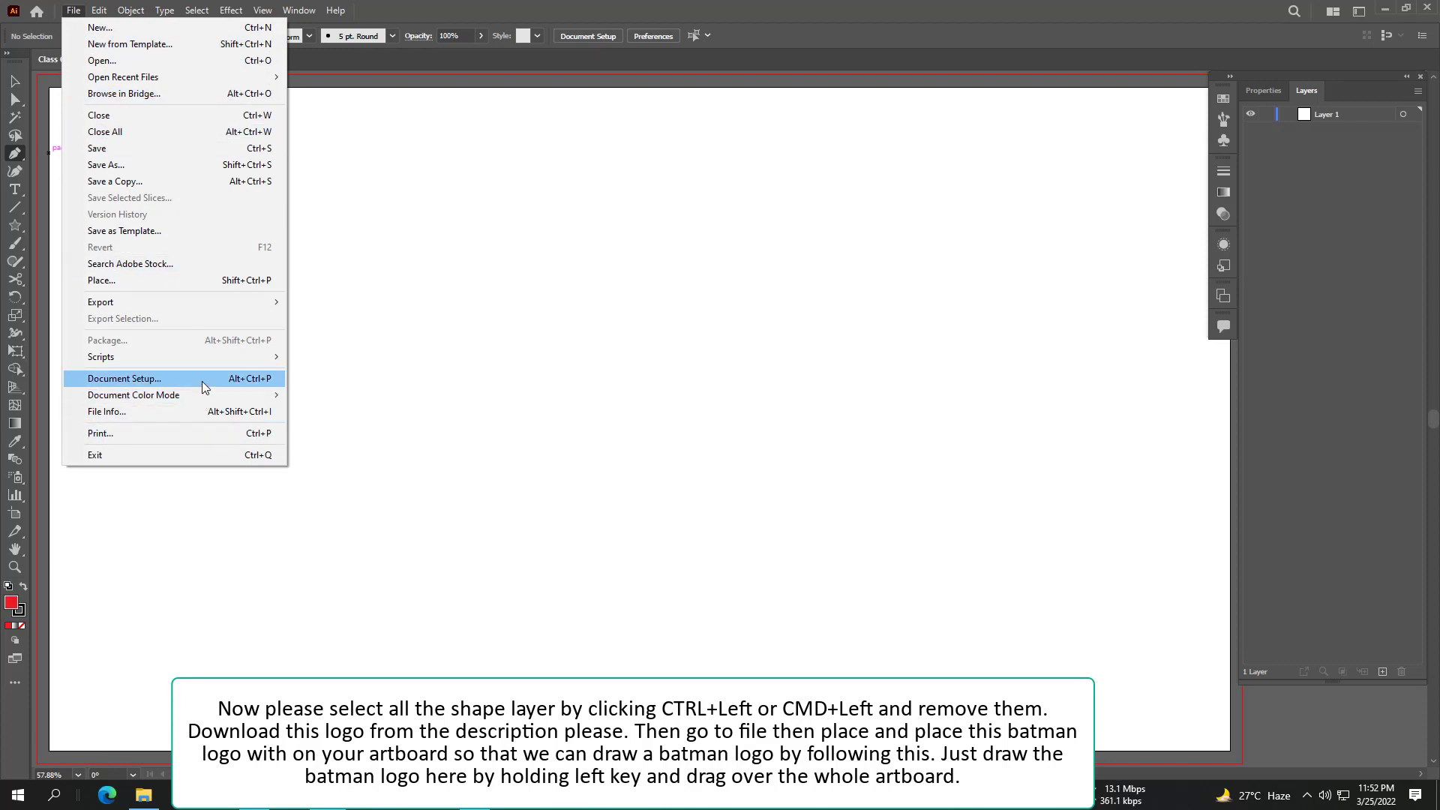
click(180, 282)
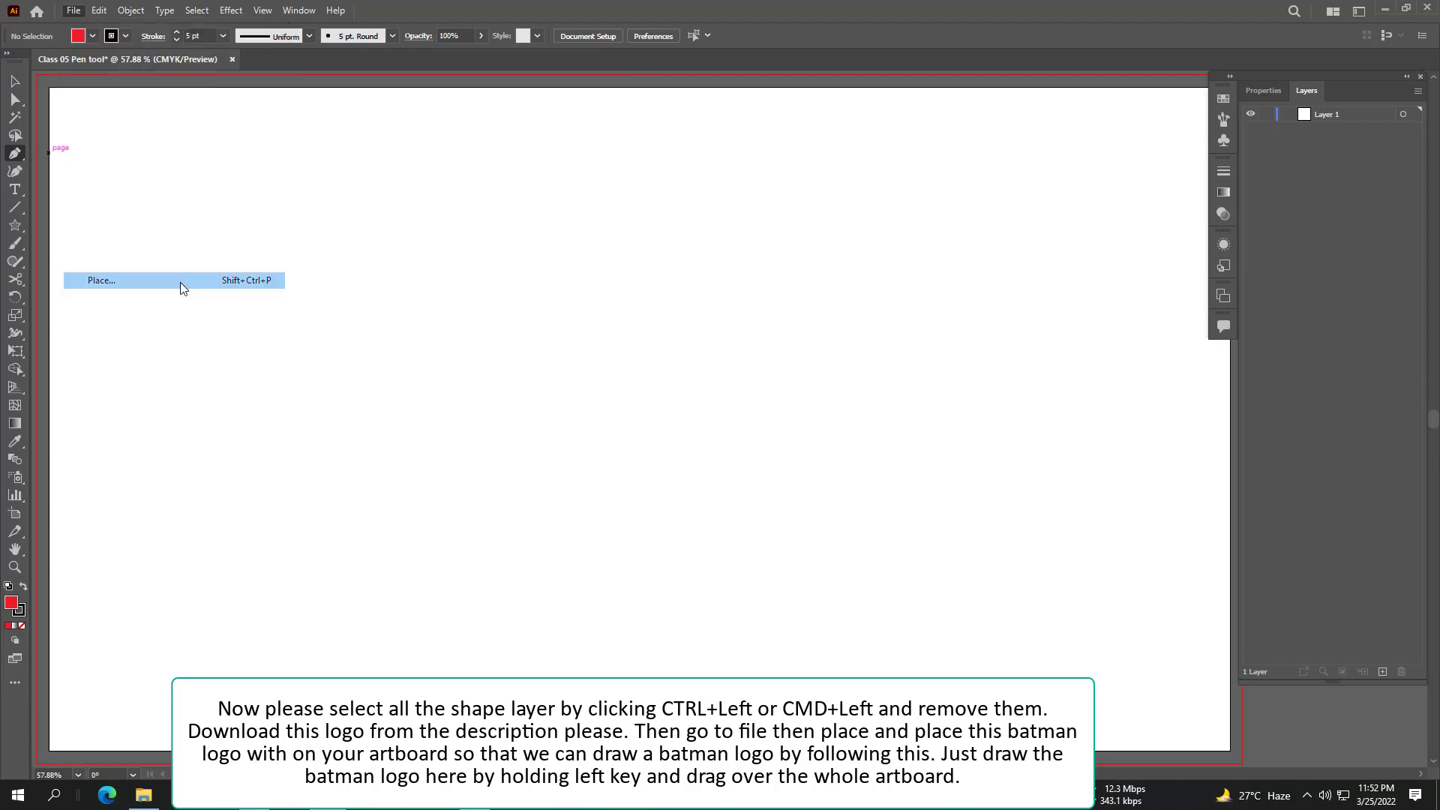
click(258, 137)
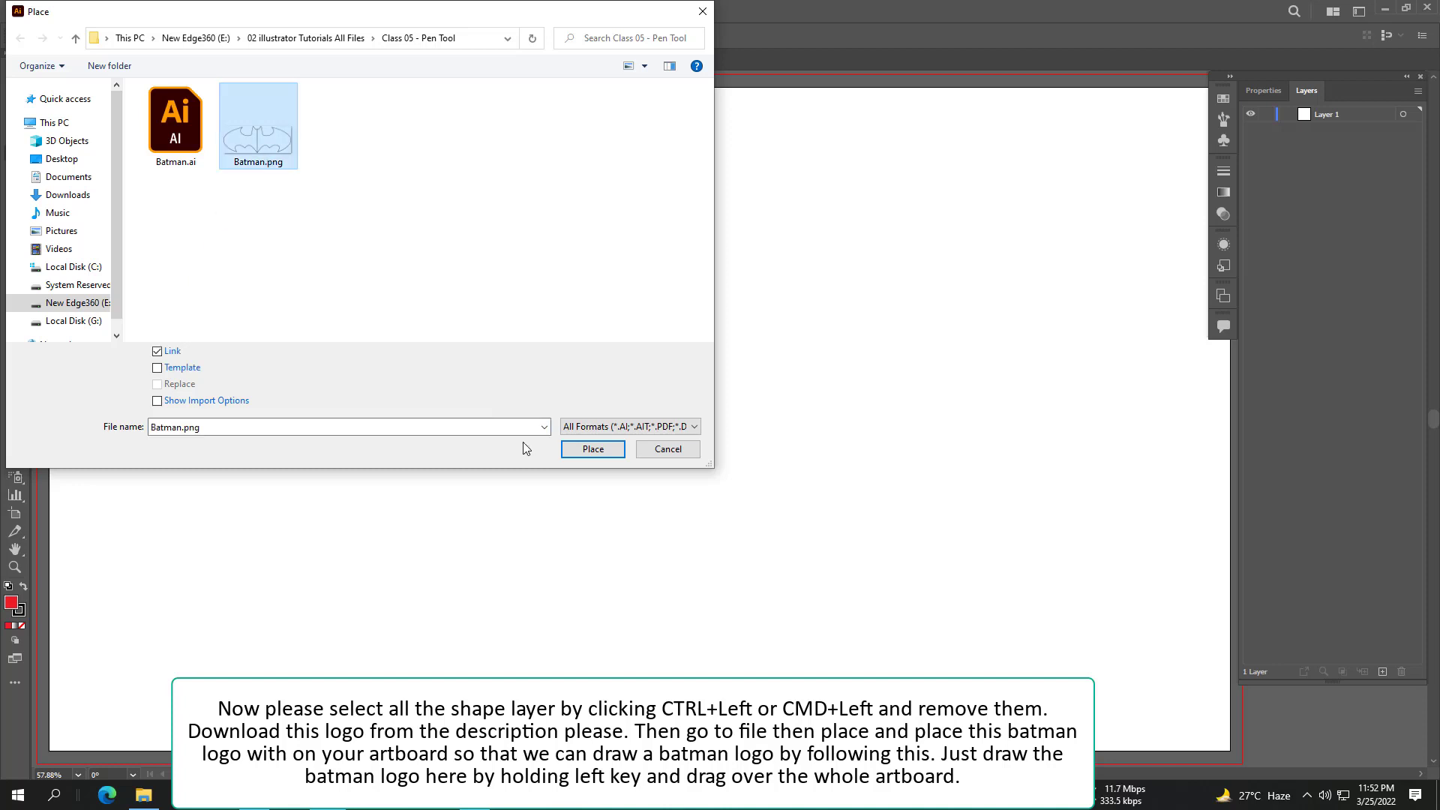
click(592, 450)
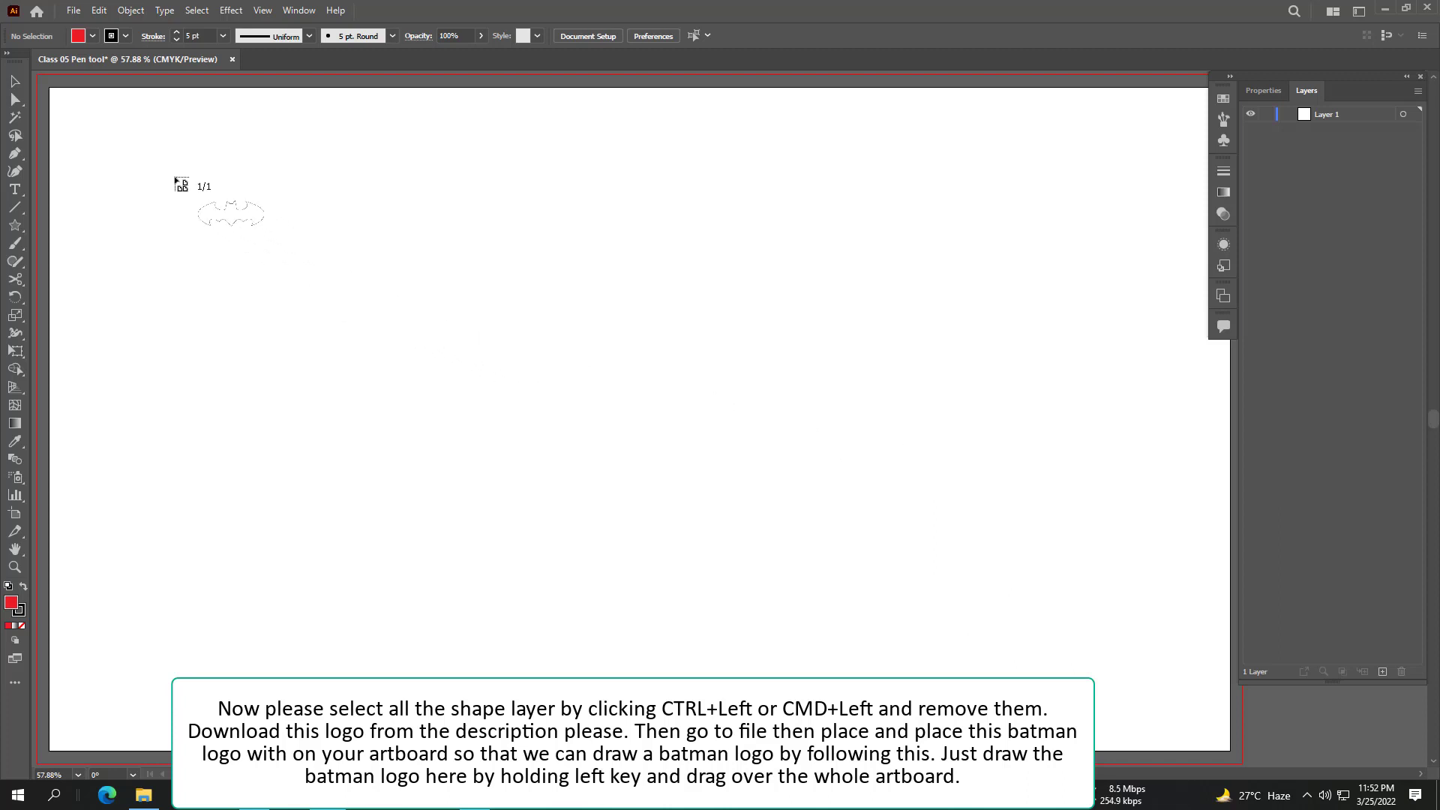
drag(121, 144, 1159, 805)
scroll(1154, 737, down, 2)
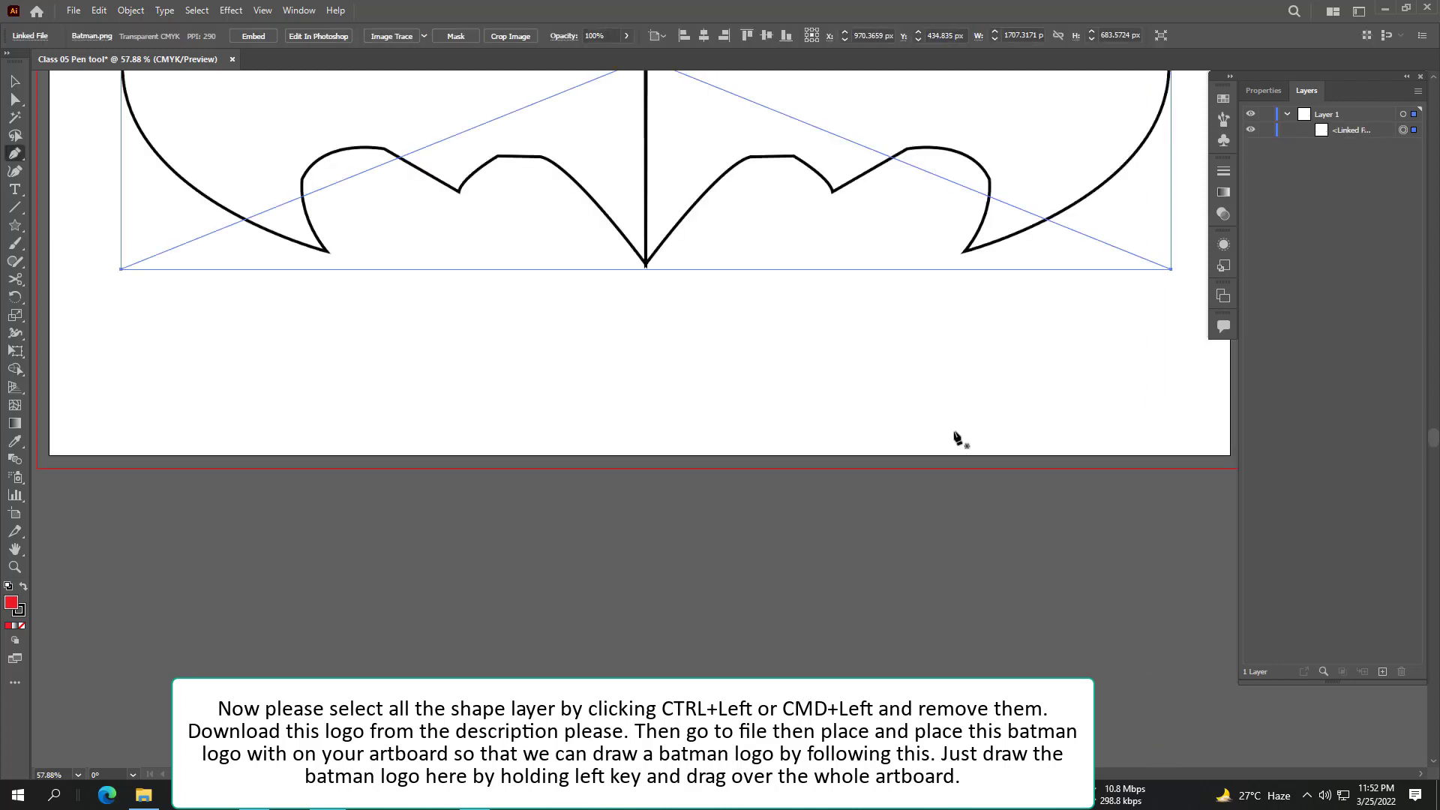
scroll(949, 446, up, 2)
scroll(949, 454, up, 3)
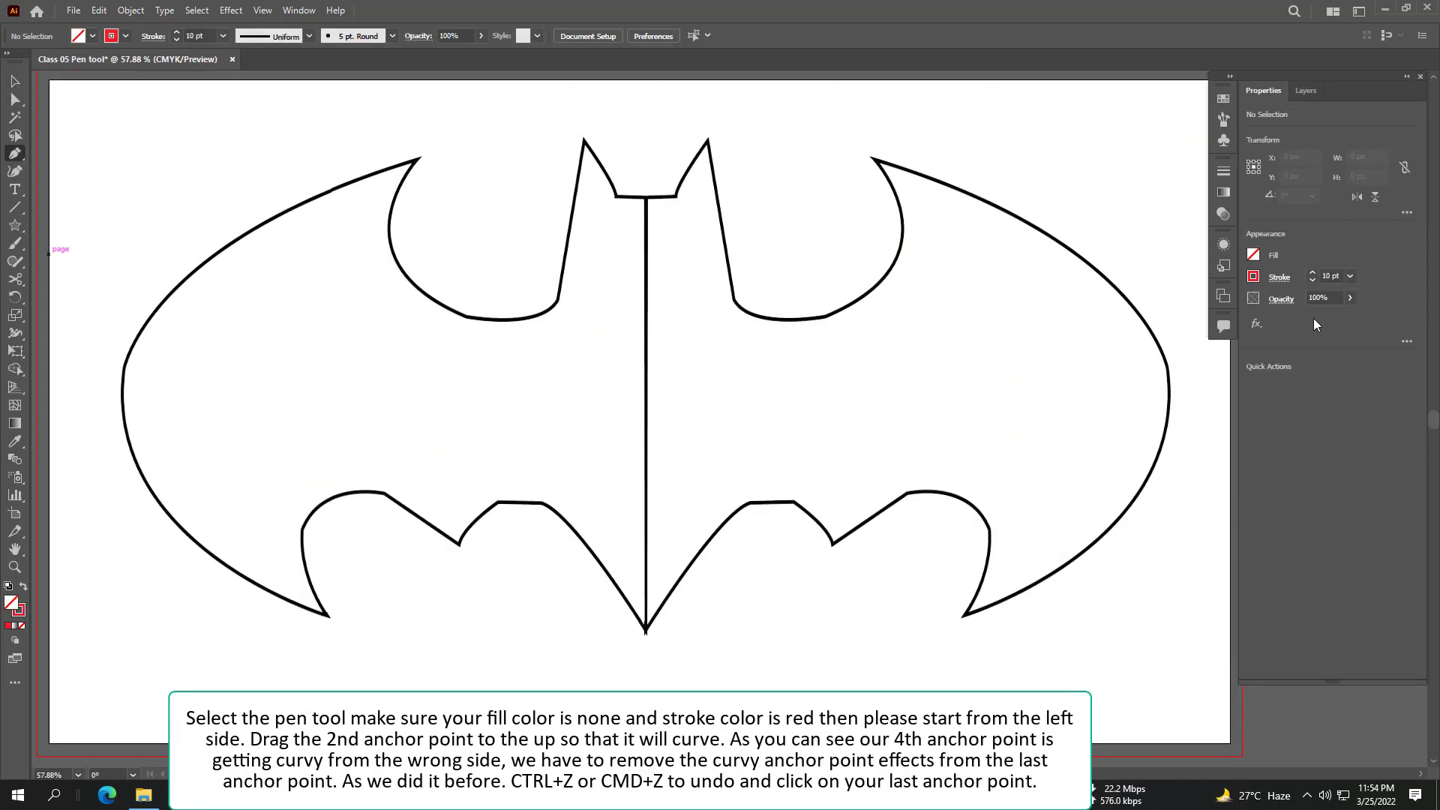
Step: Trace the left wing's outer edge with the Pen tool, curving from its lower tip up to its upper tip
click(326, 616)
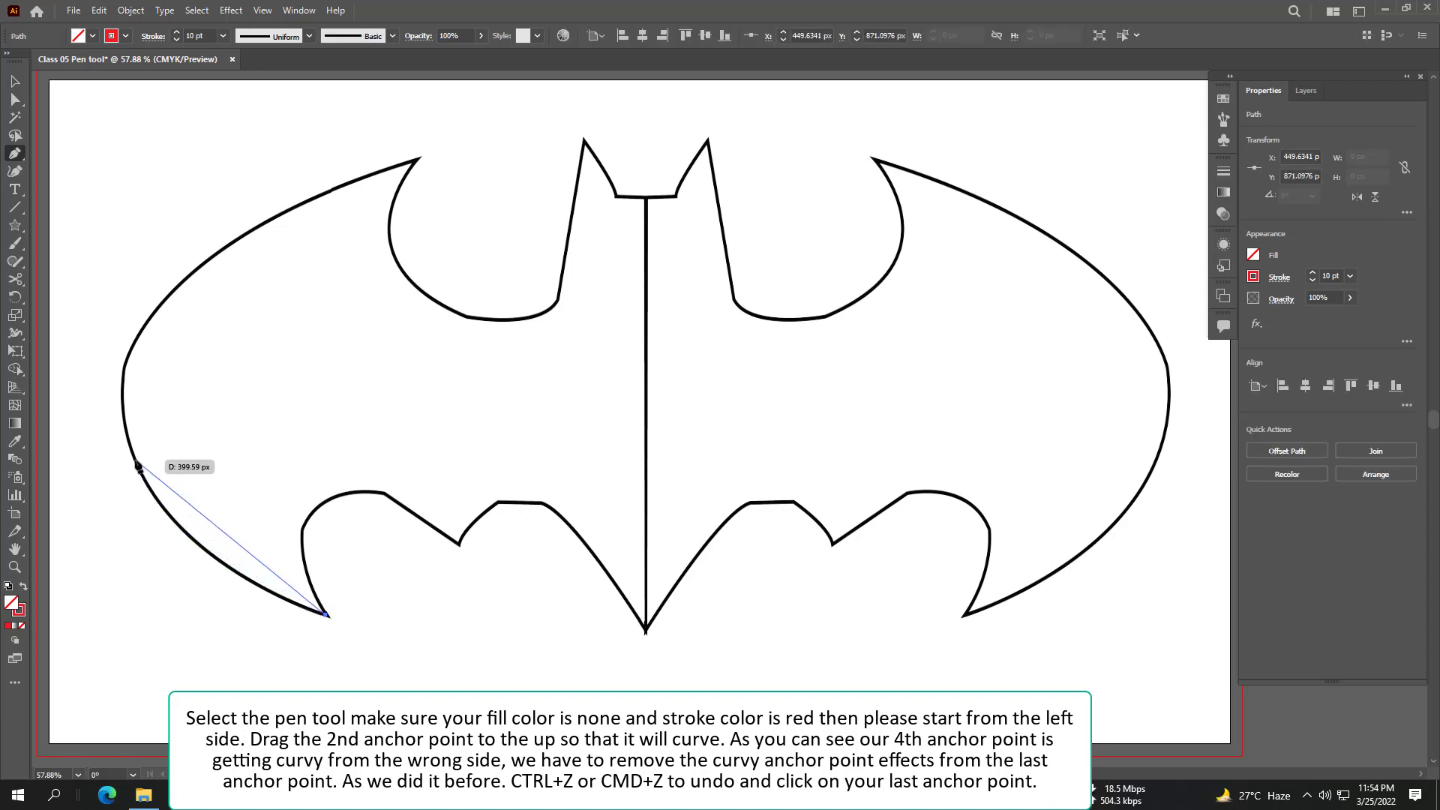
drag(135, 462, 98, 360)
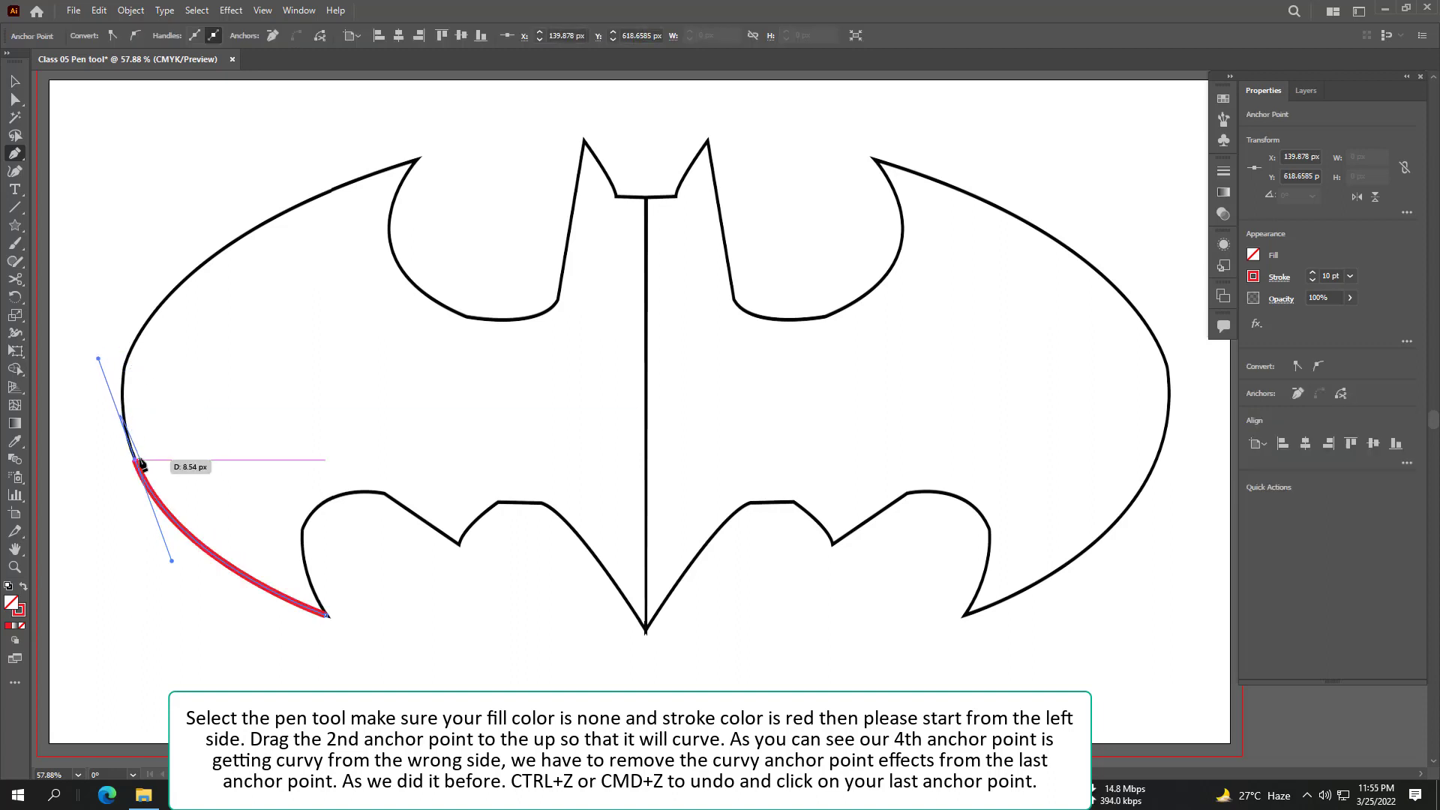
click(157, 310)
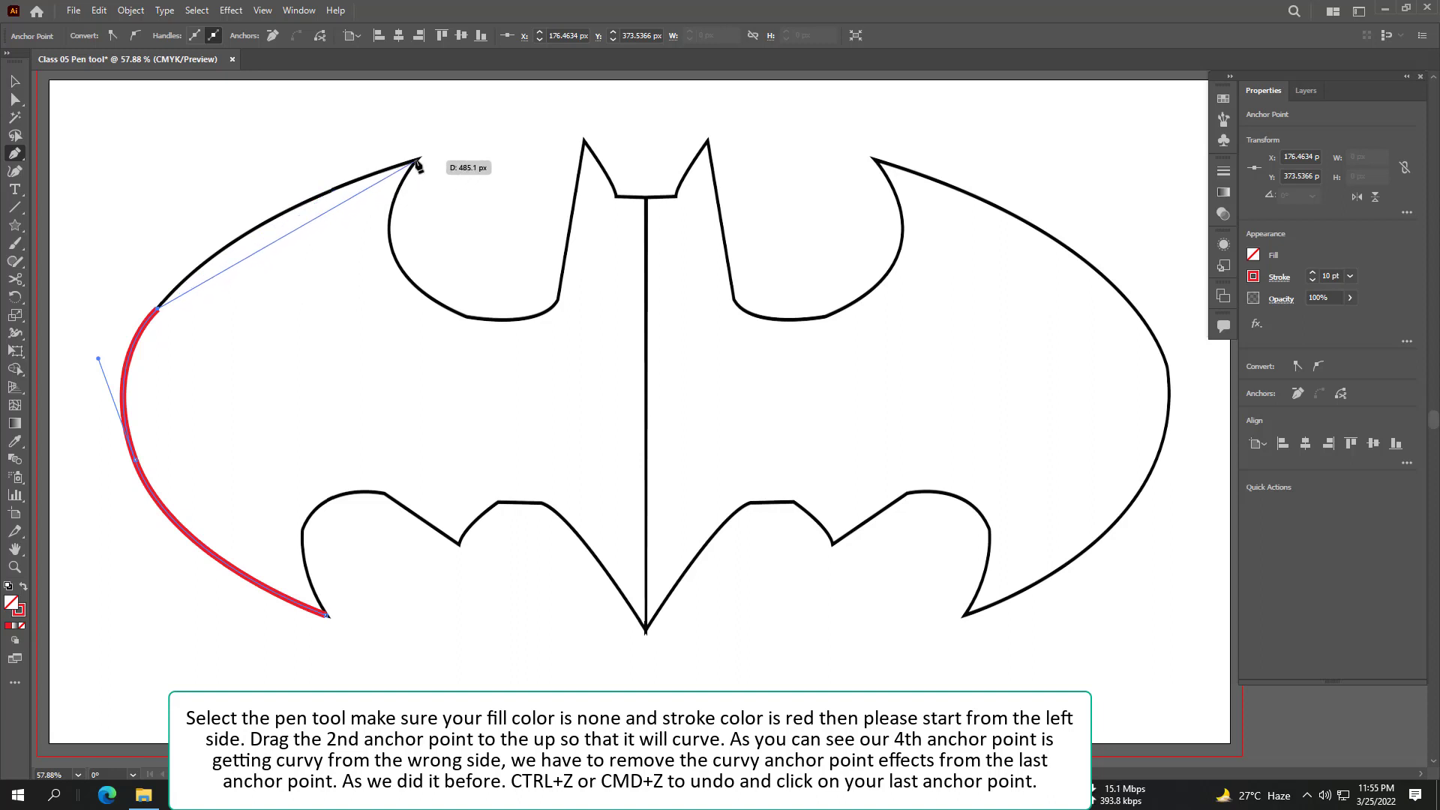
drag(417, 160, 583, 118)
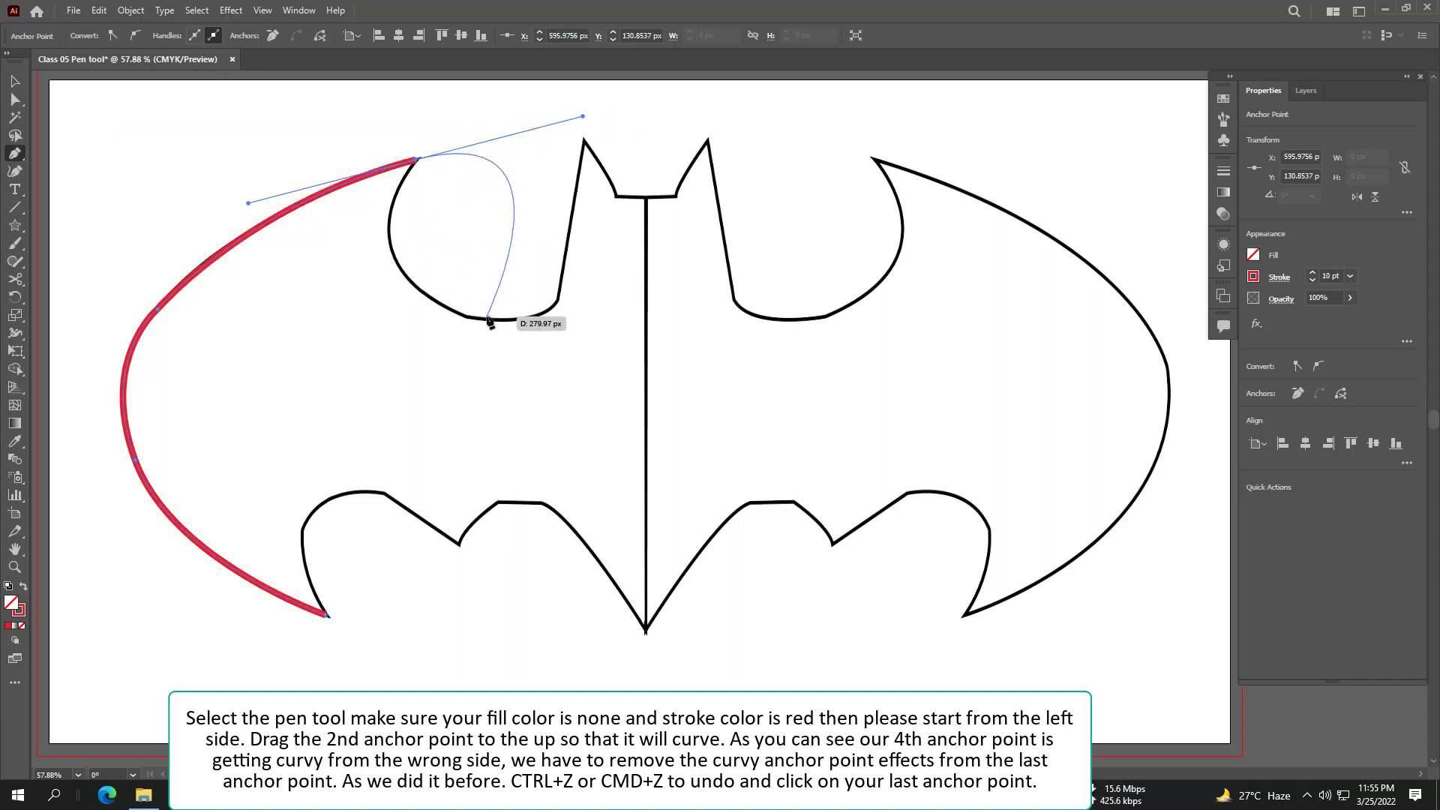
Step: Undo the first curve past the wing tip, retrace the inner wing curve to the left ear's base, and remove that anchor's outgoing handle
mouse_move(485, 317)
mouse_down()
mouse_move(627, 235)
mouse_move(675, 229)
mouse_up()
key(ctrl+z)
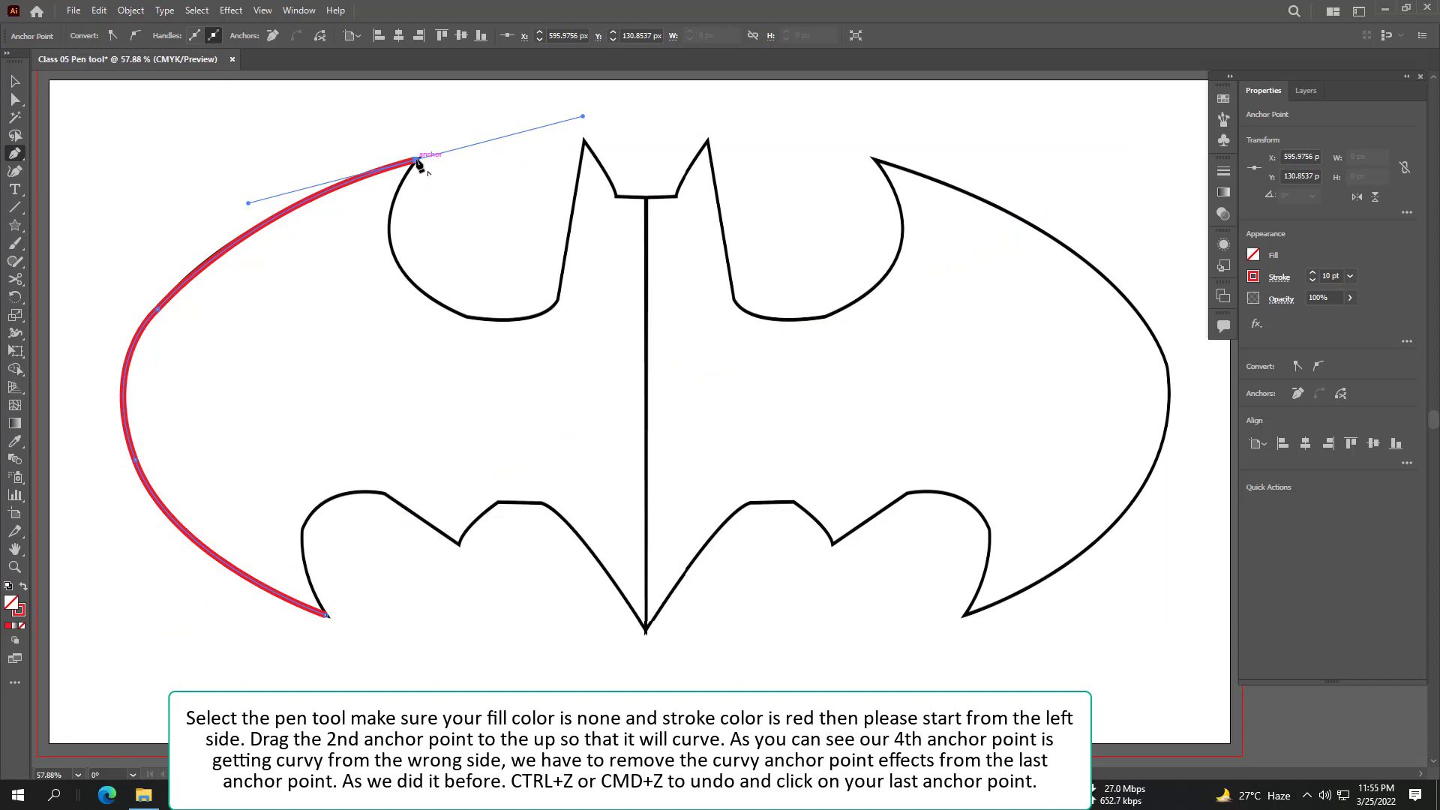
click(417, 292)
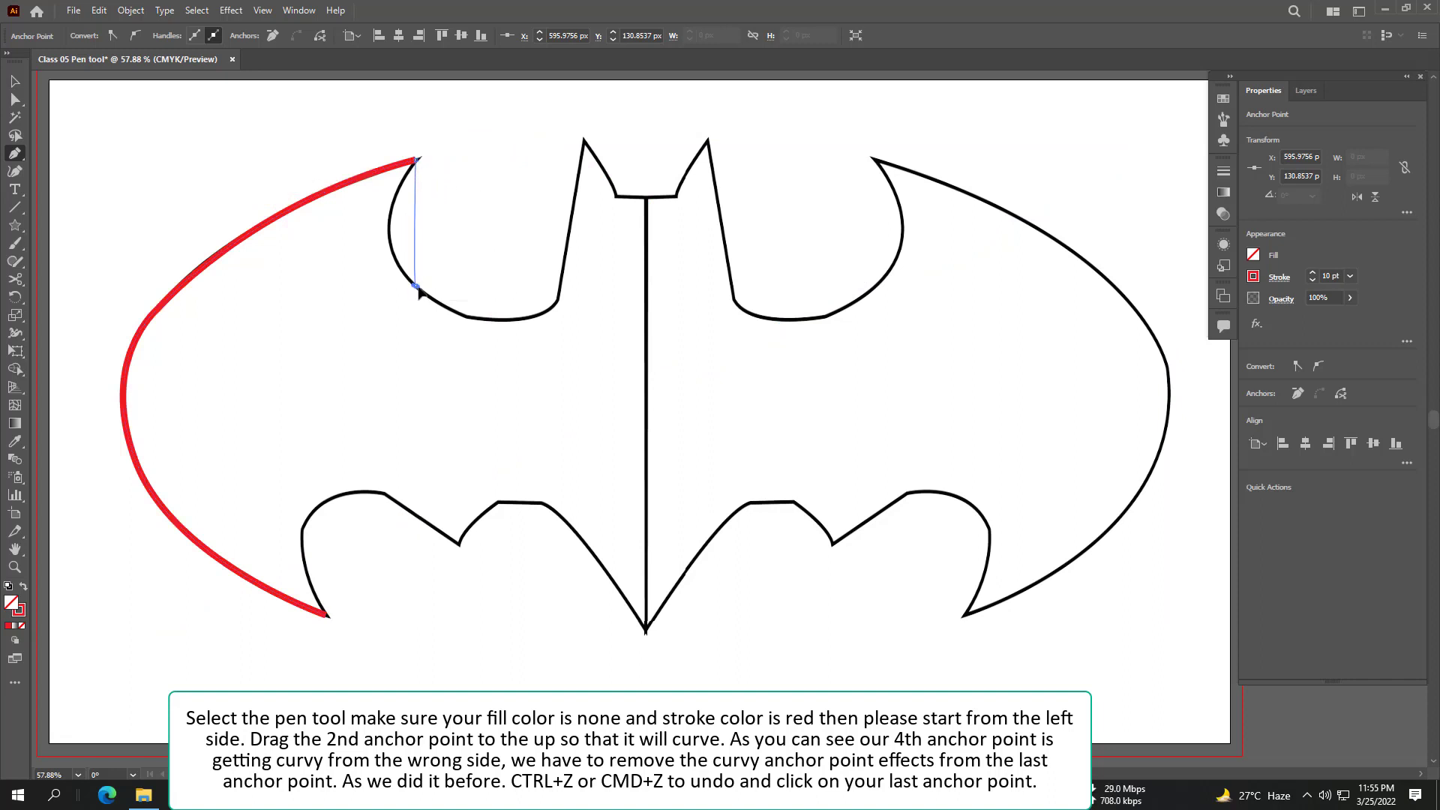
mouse_move(439, 311)
mouse_down()
mouse_move(482, 318)
mouse_move(474, 337)
mouse_up()
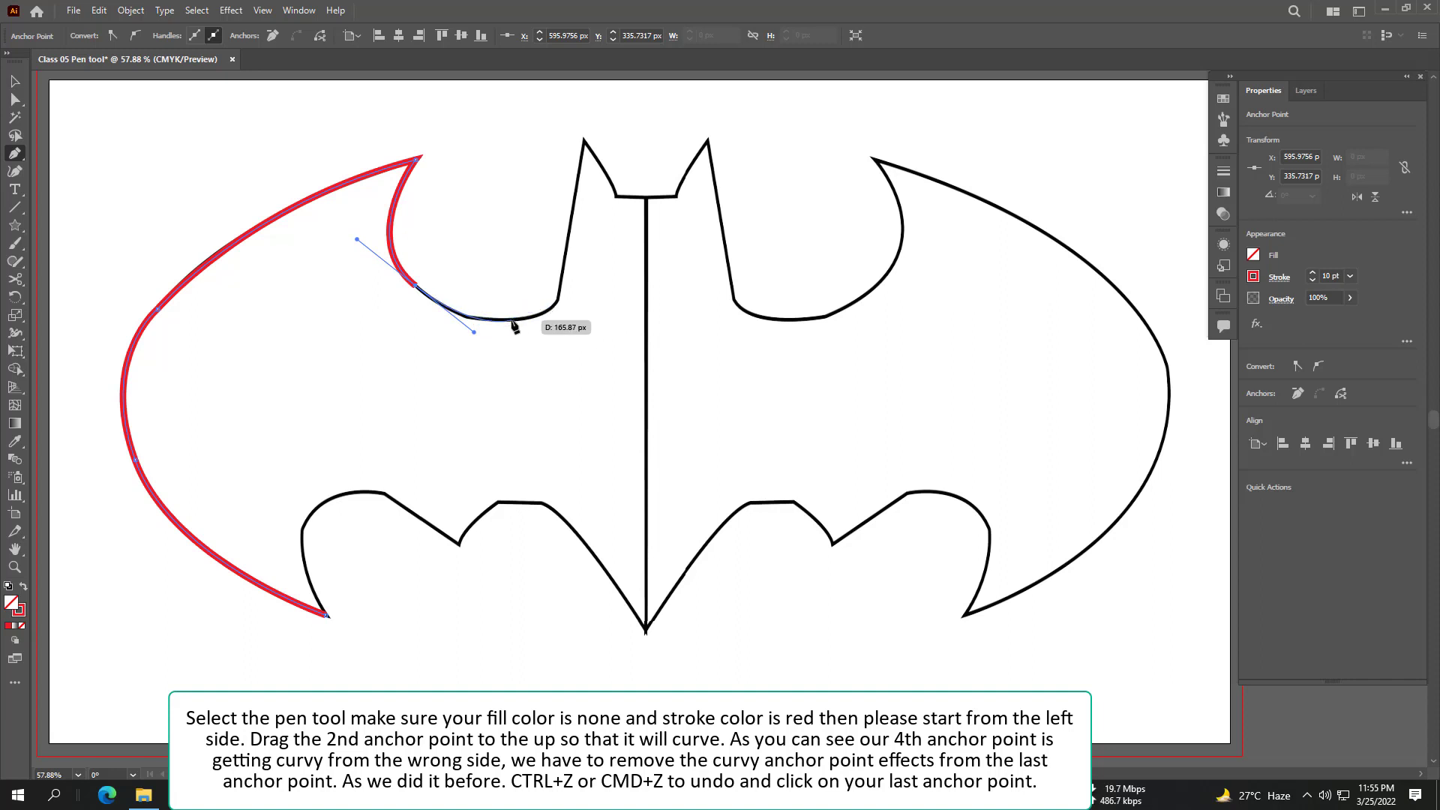
click(514, 320)
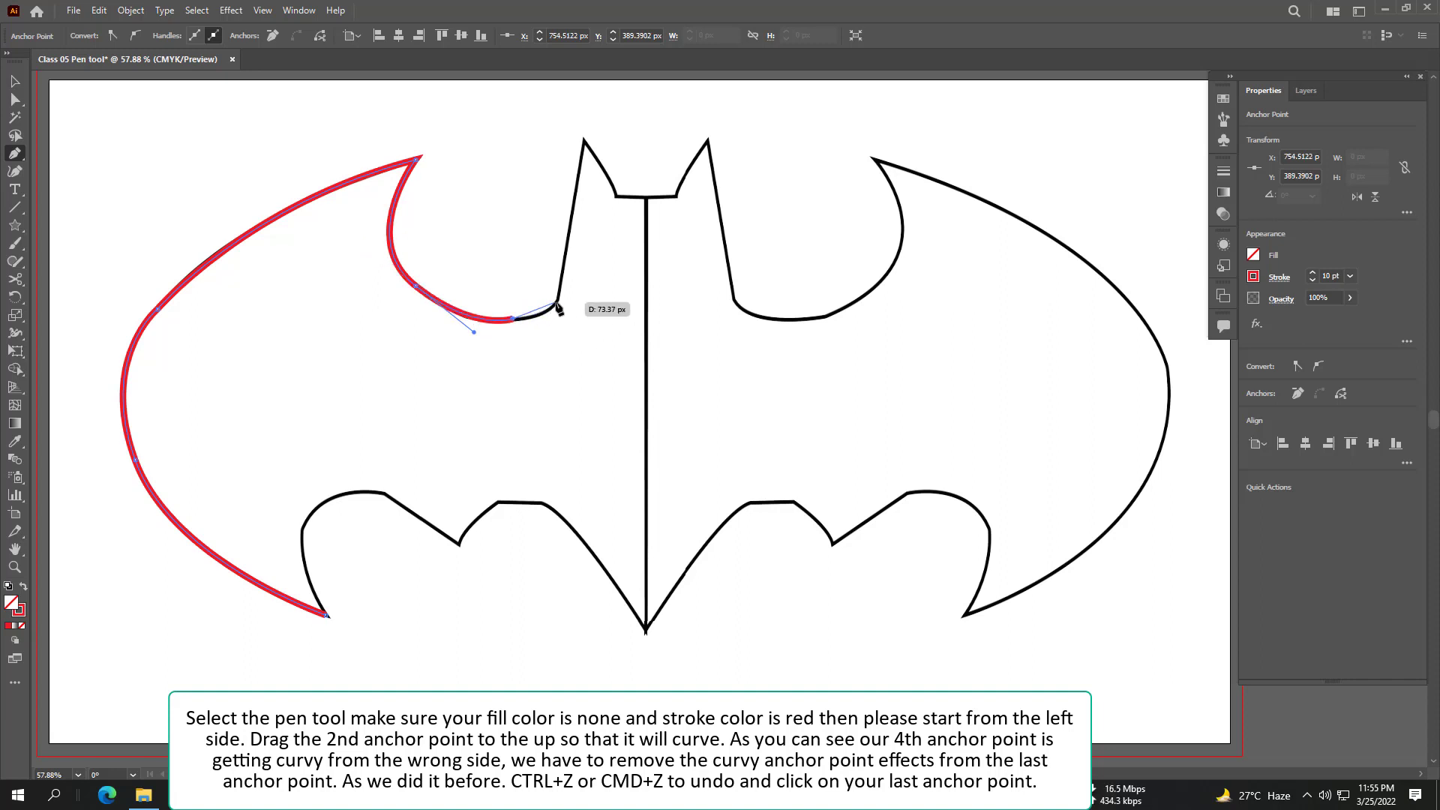
key(ctrl+z)
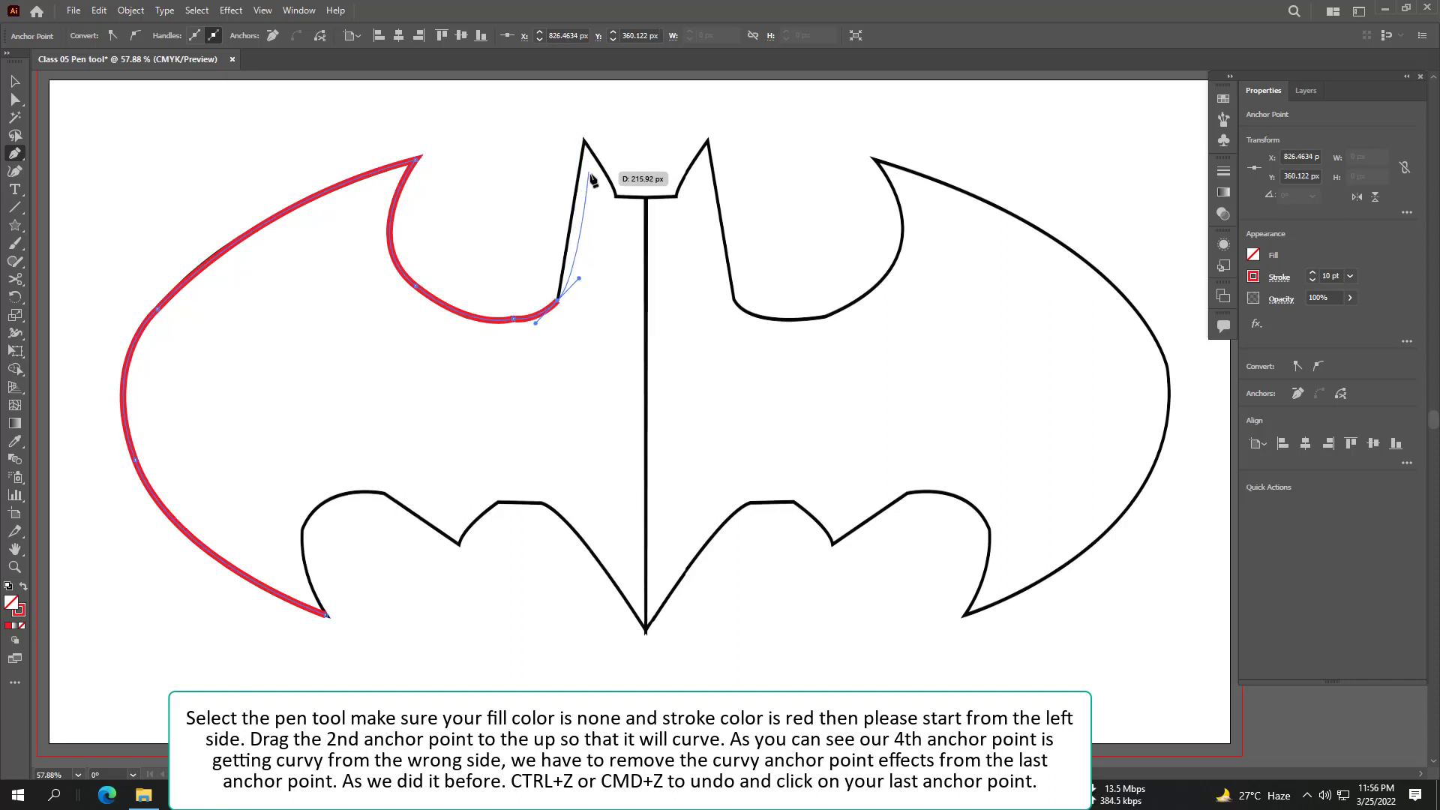
click(559, 298)
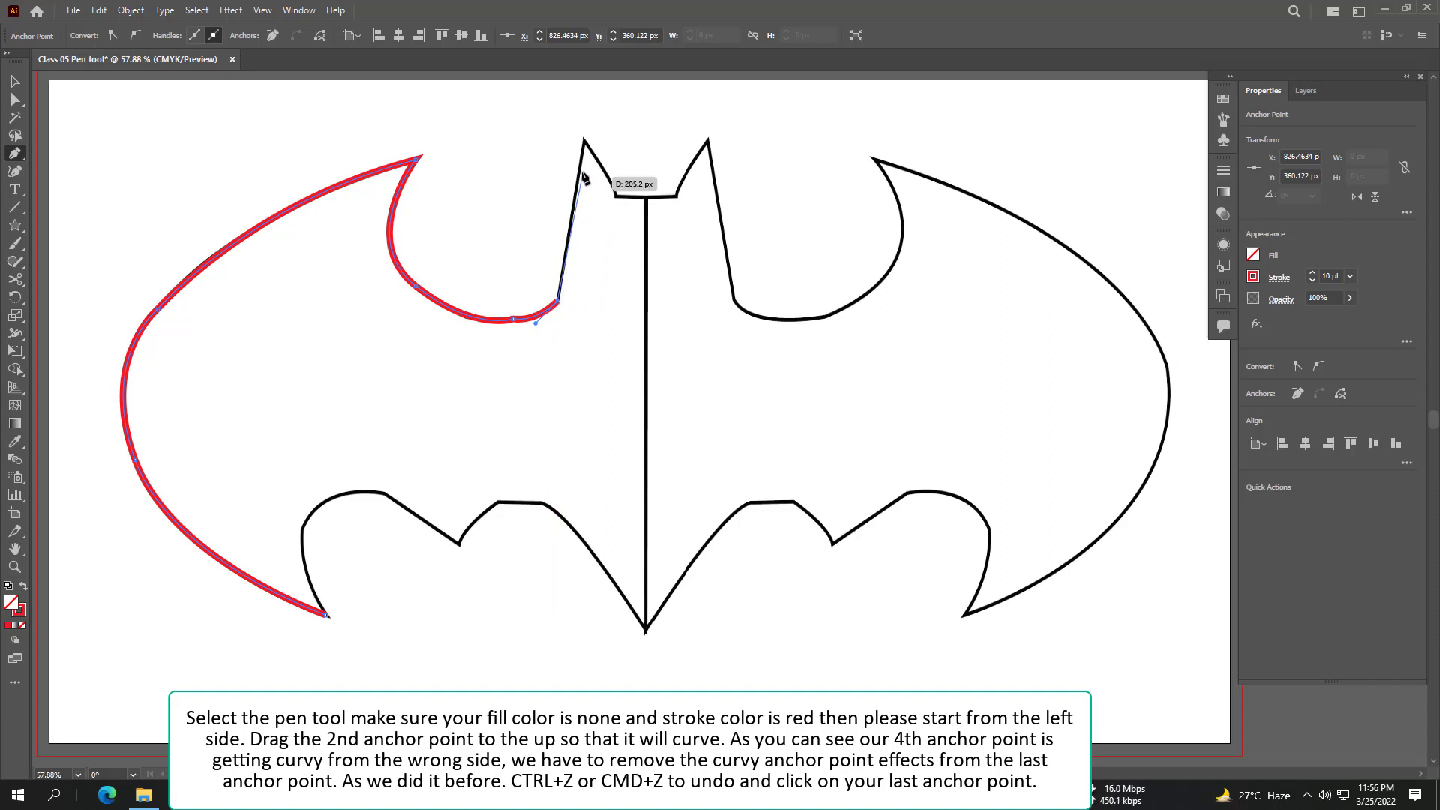
Step: Trace the left ear with straight Pen segments, from its tip down to the top of the logo's center line
click(584, 141)
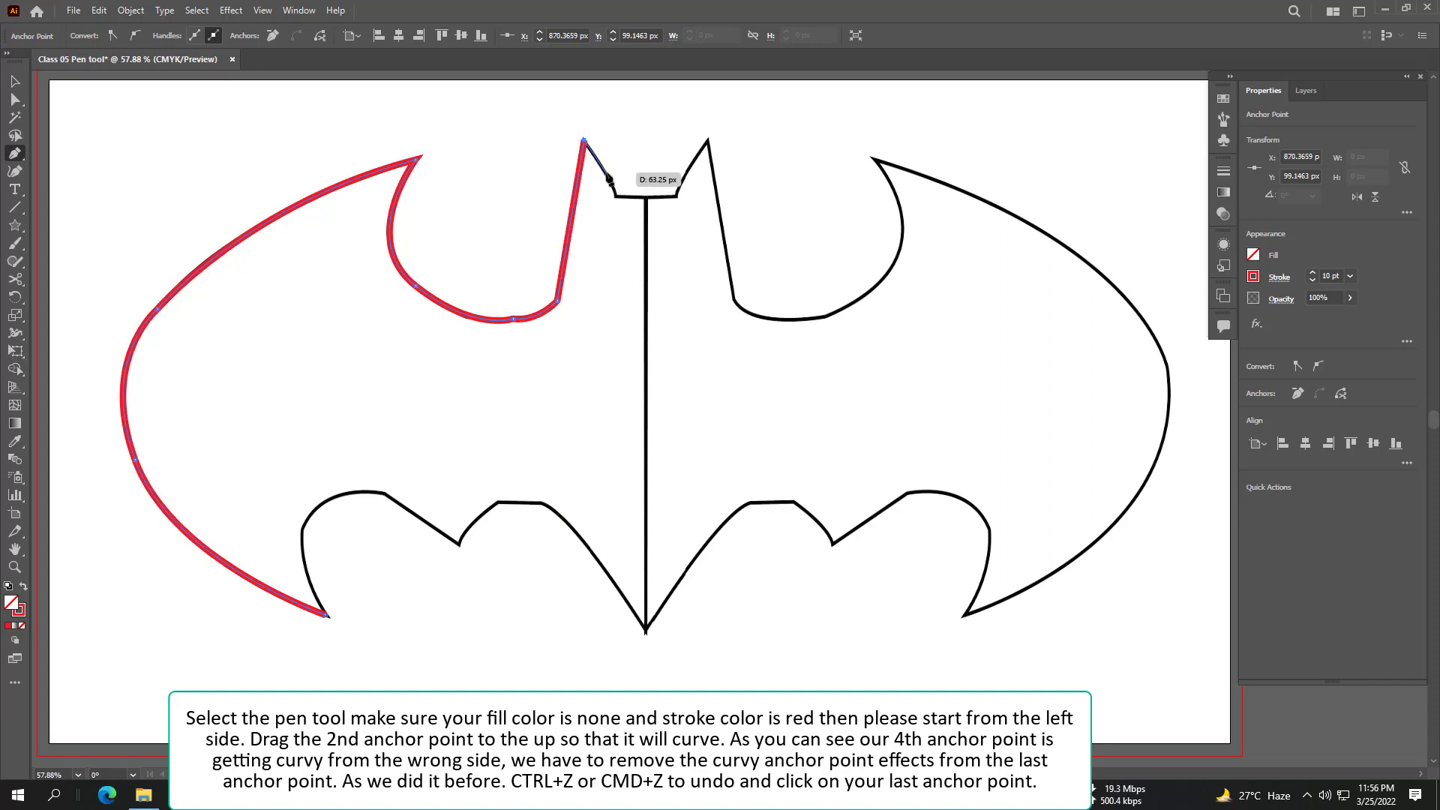
click(606, 171)
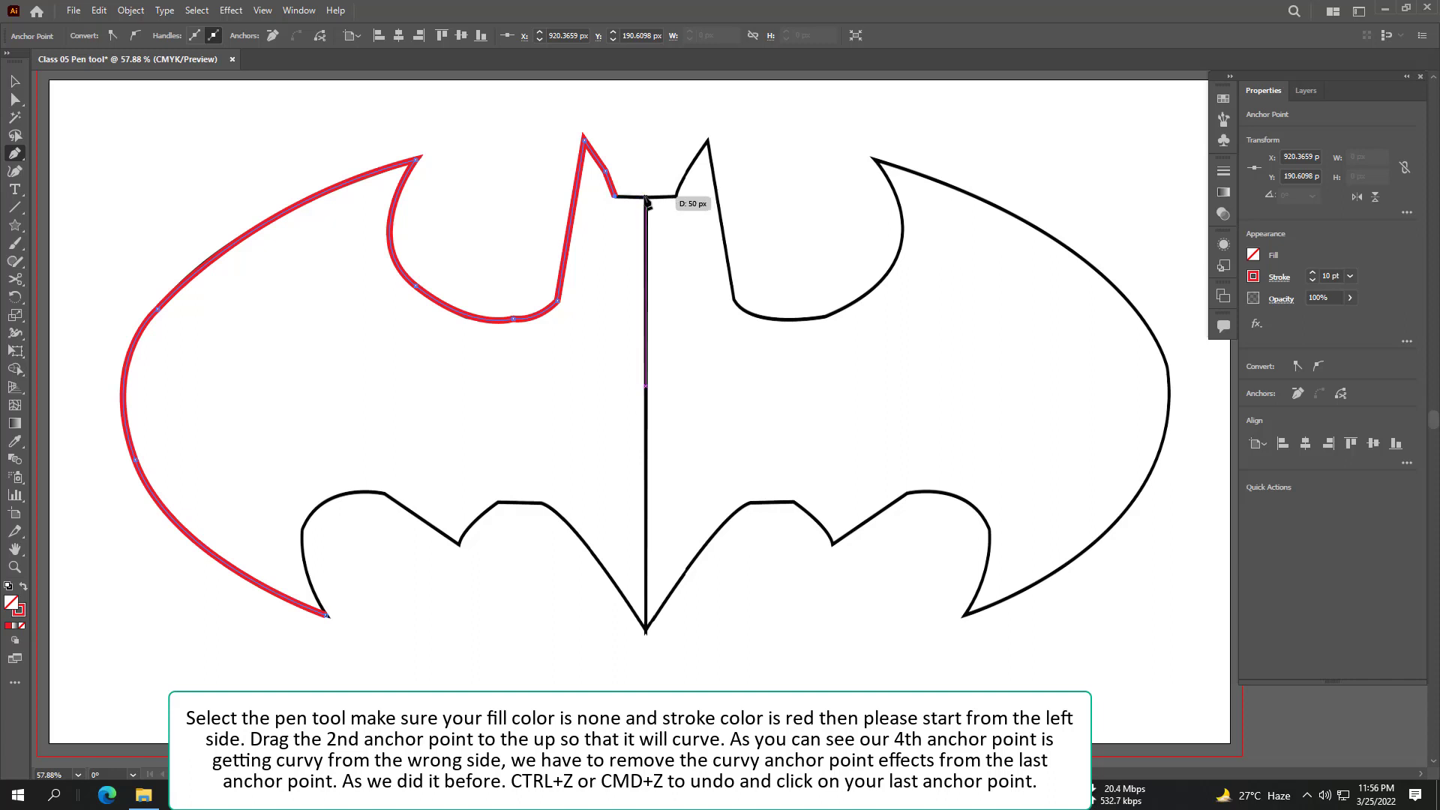
click(645, 197)
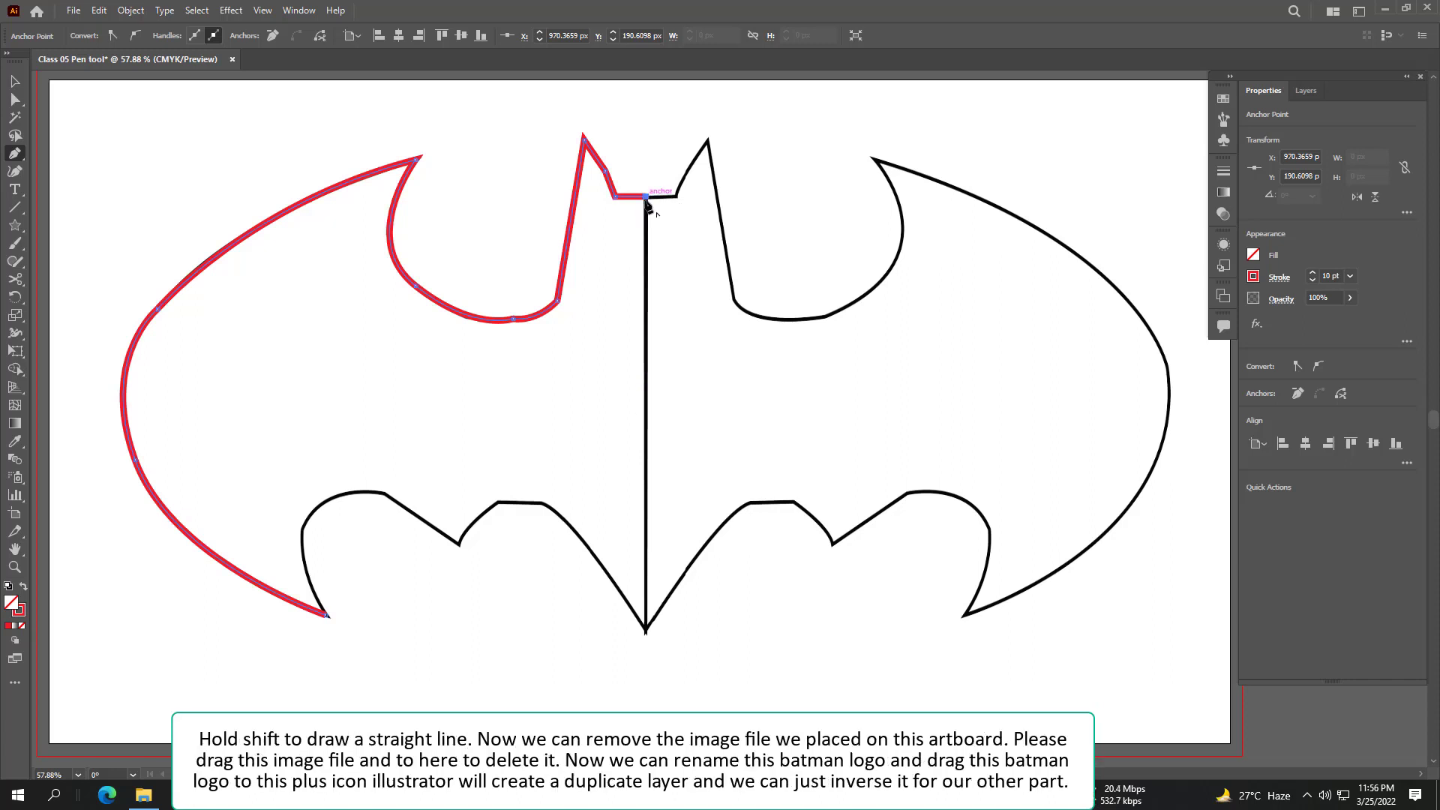
Step: Draw a straight vertical segment down the center line to the bottom tip, then trace the left half's lower edge up to its first curve
shift+click(647, 629)
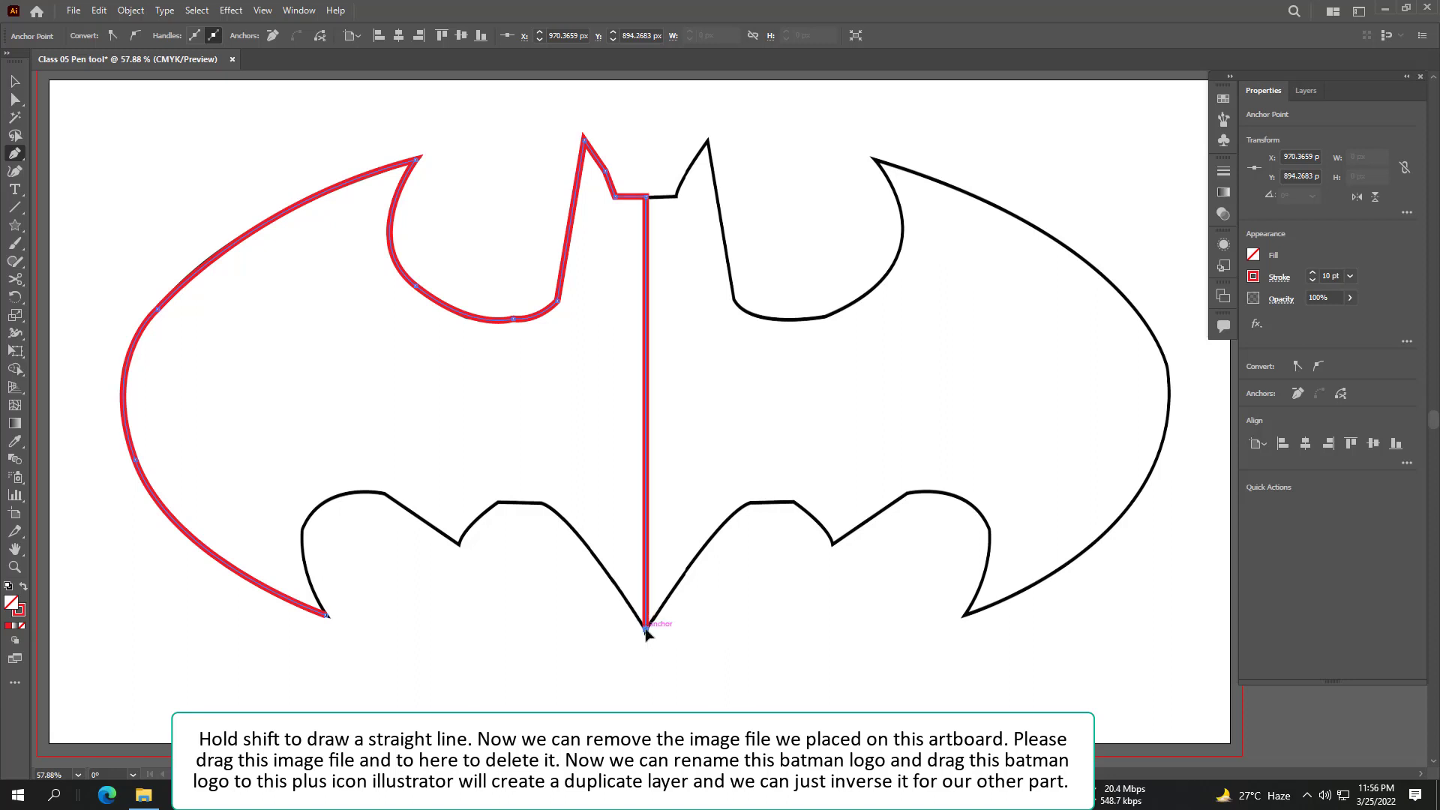
click(598, 559)
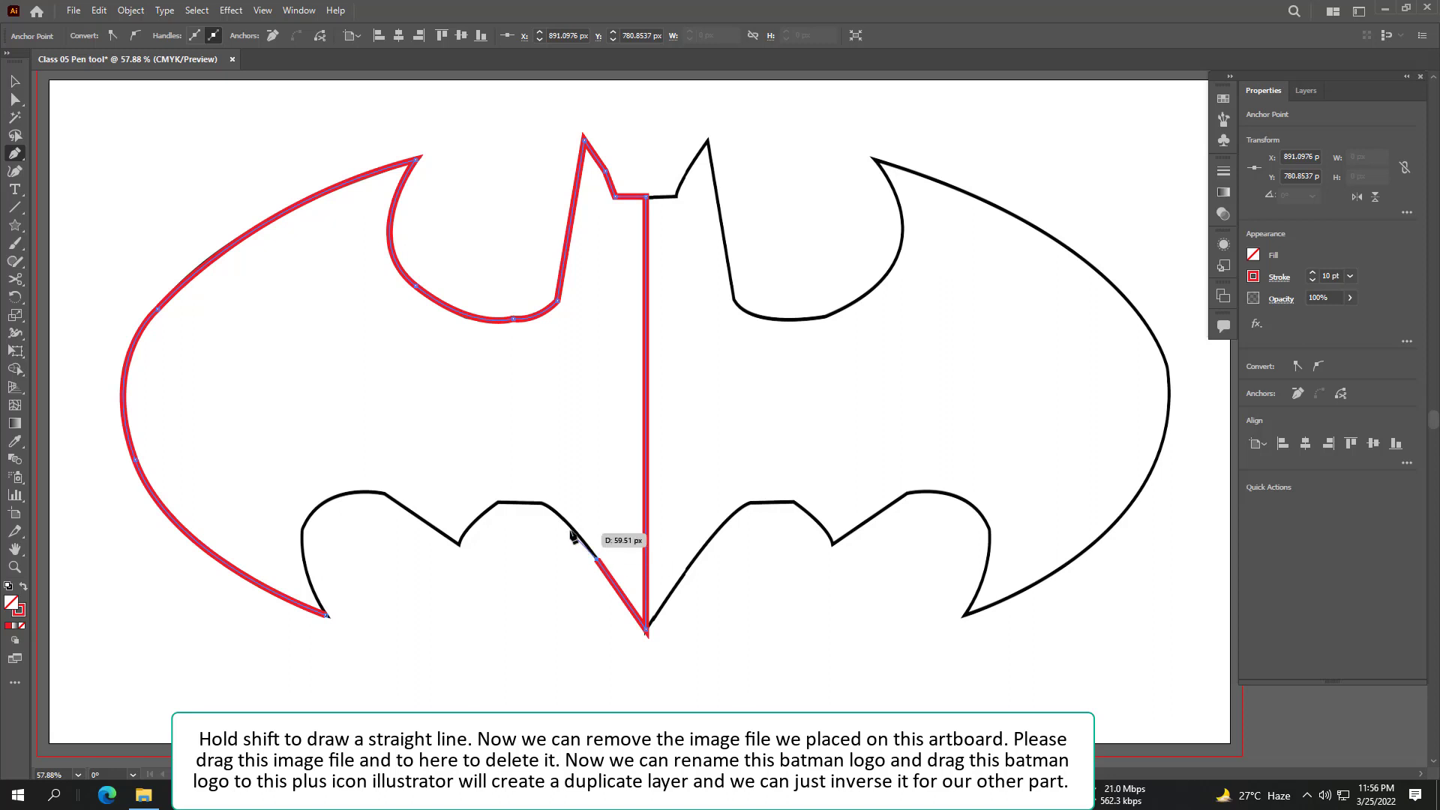
drag(543, 503, 540, 506)
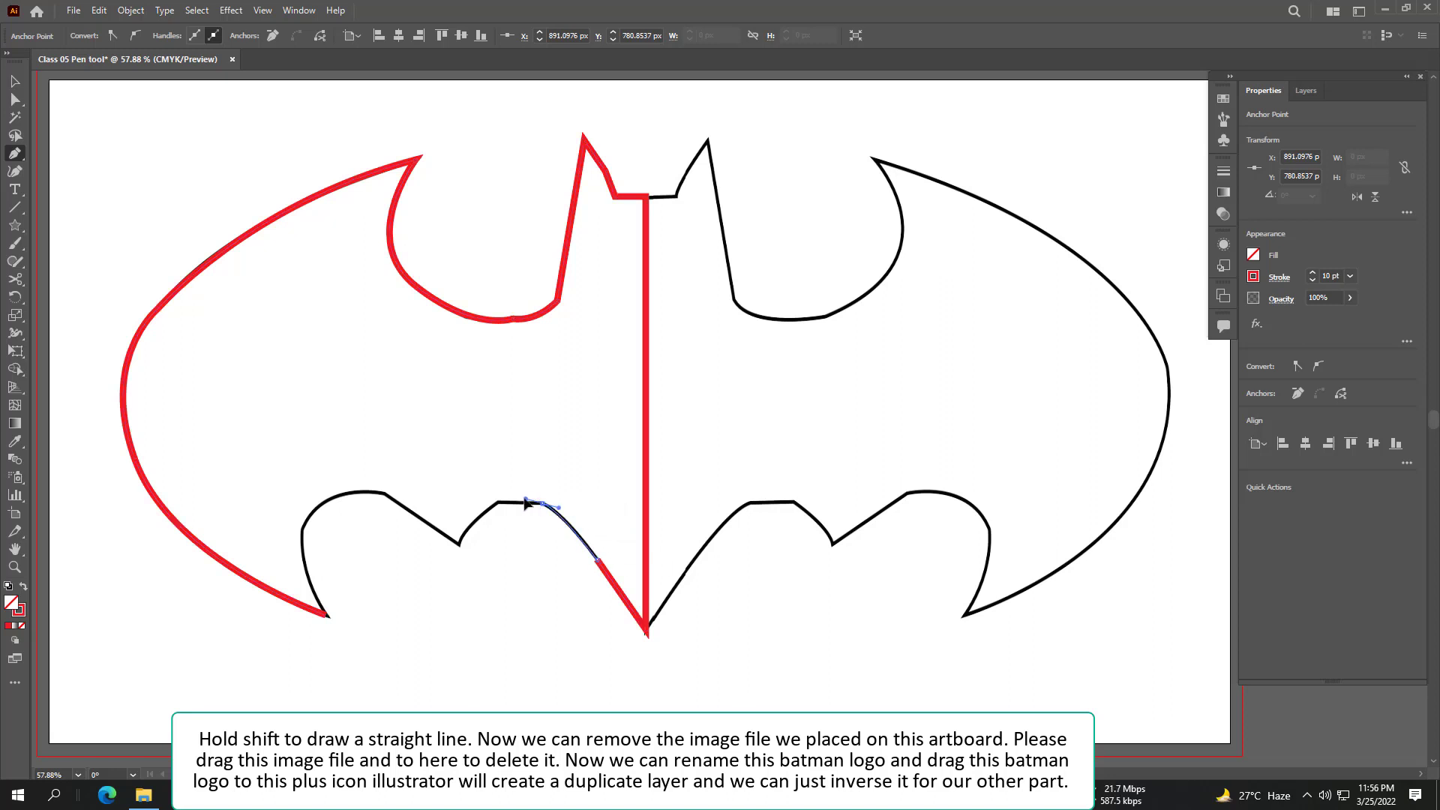
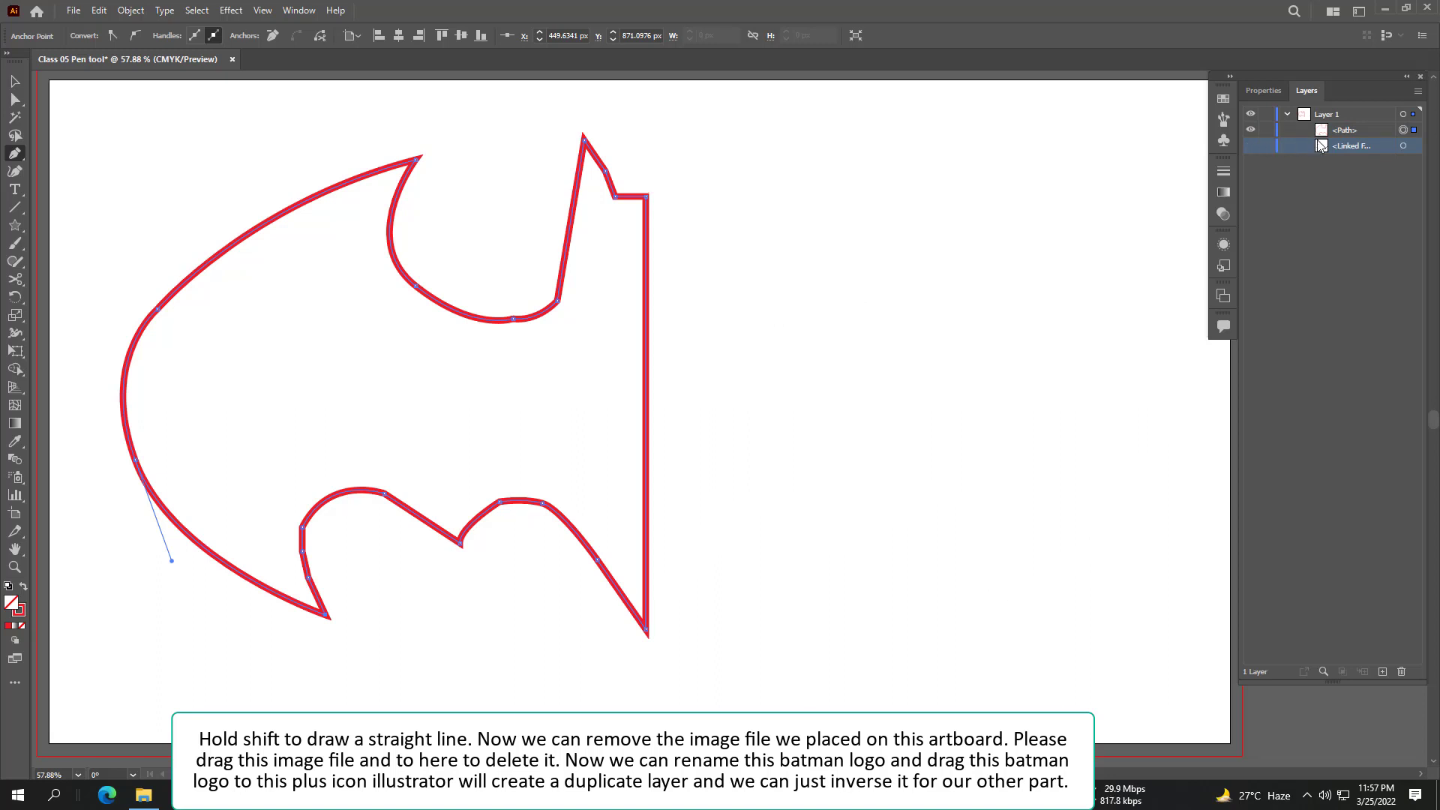
Step: Delete the linked Batman image from Layer 1, keeping only the traced path
click(1347, 131)
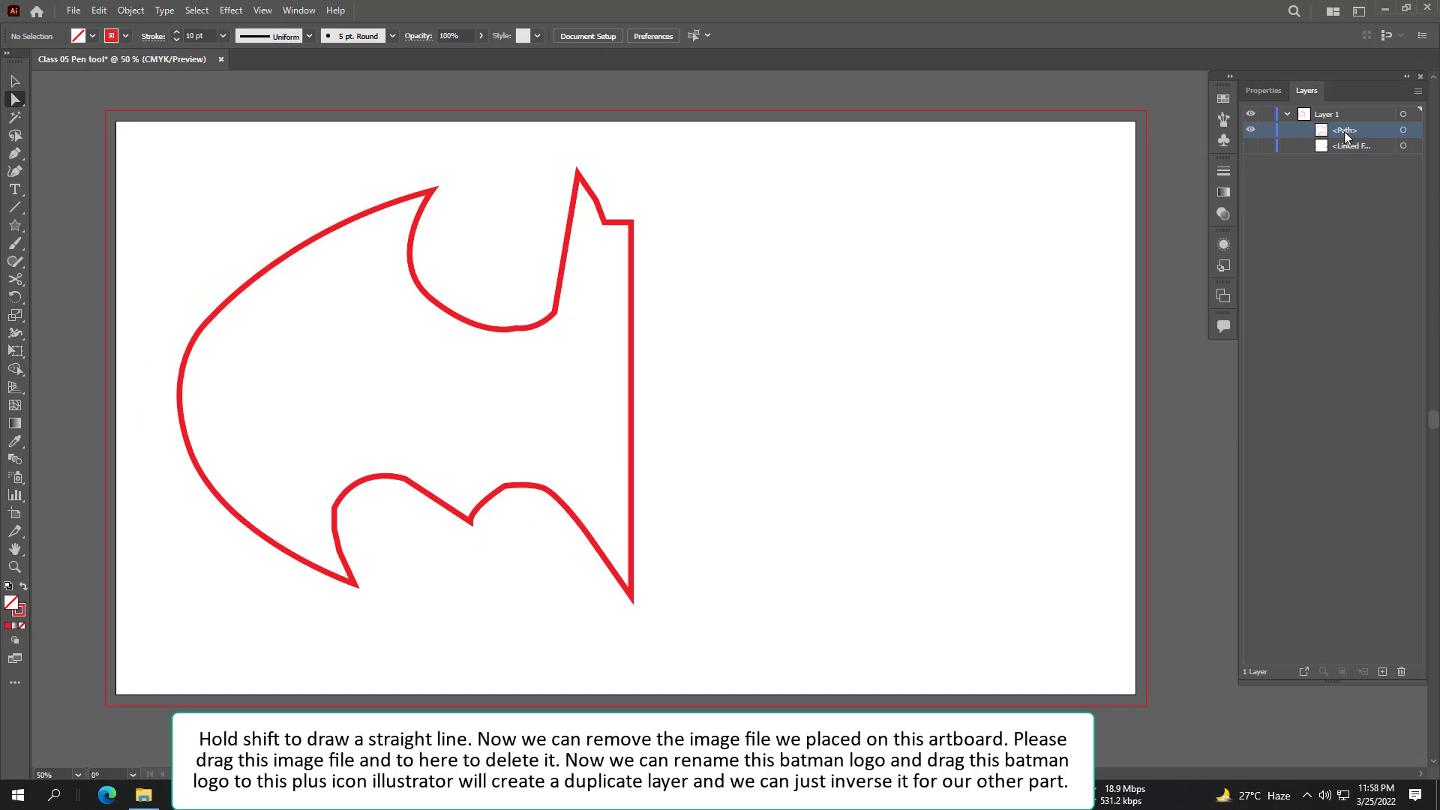
click(1251, 146)
click(1250, 145)
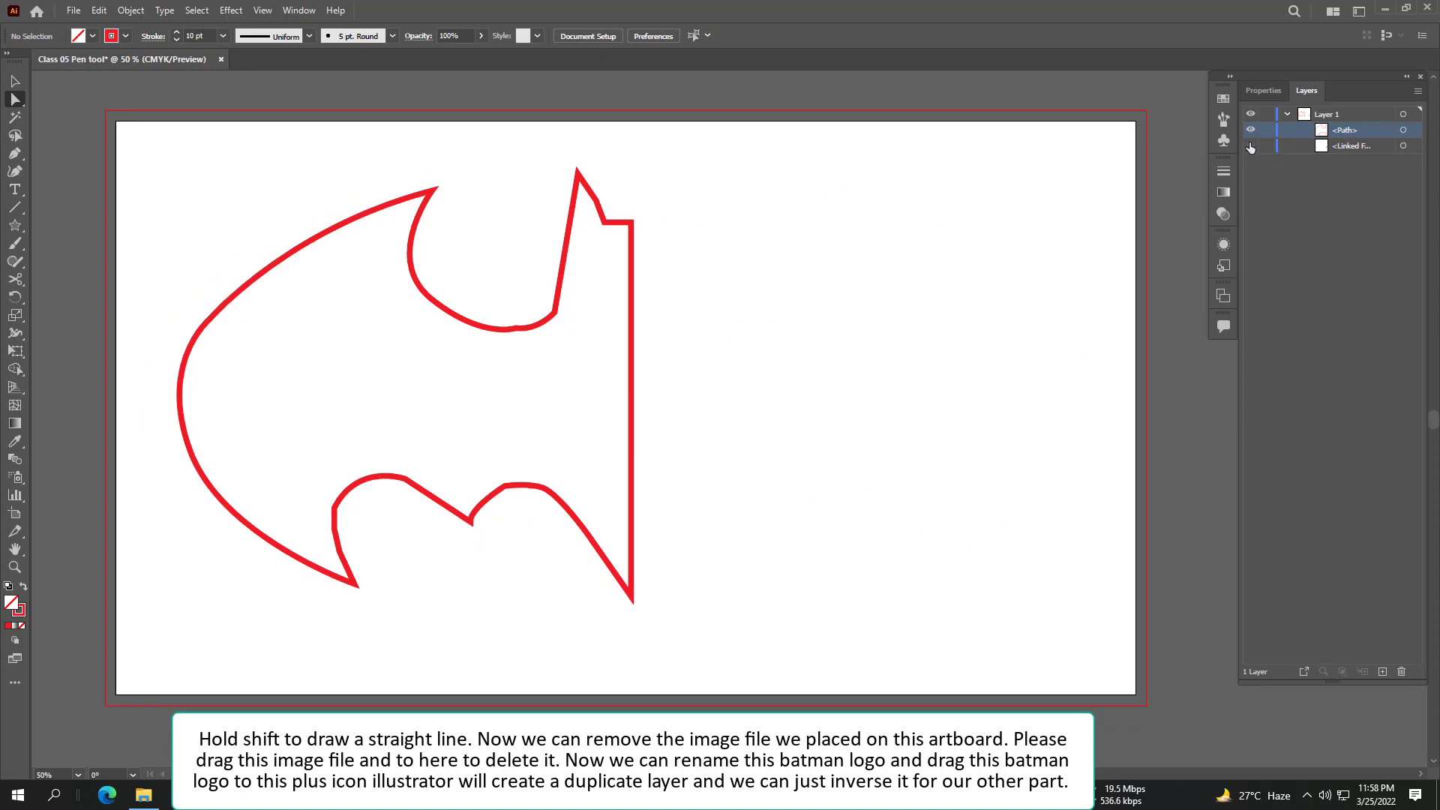
drag(1342, 155, 1400, 675)
Step: Rename the traced path in Layer 1 as Batman logo
click(1338, 131)
click(1250, 130)
mouse_move(1356, 129)
mouse_down()
mouse_move(1357, 147)
mouse_move(1352, 131)
mouse_up()
click(1367, 187)
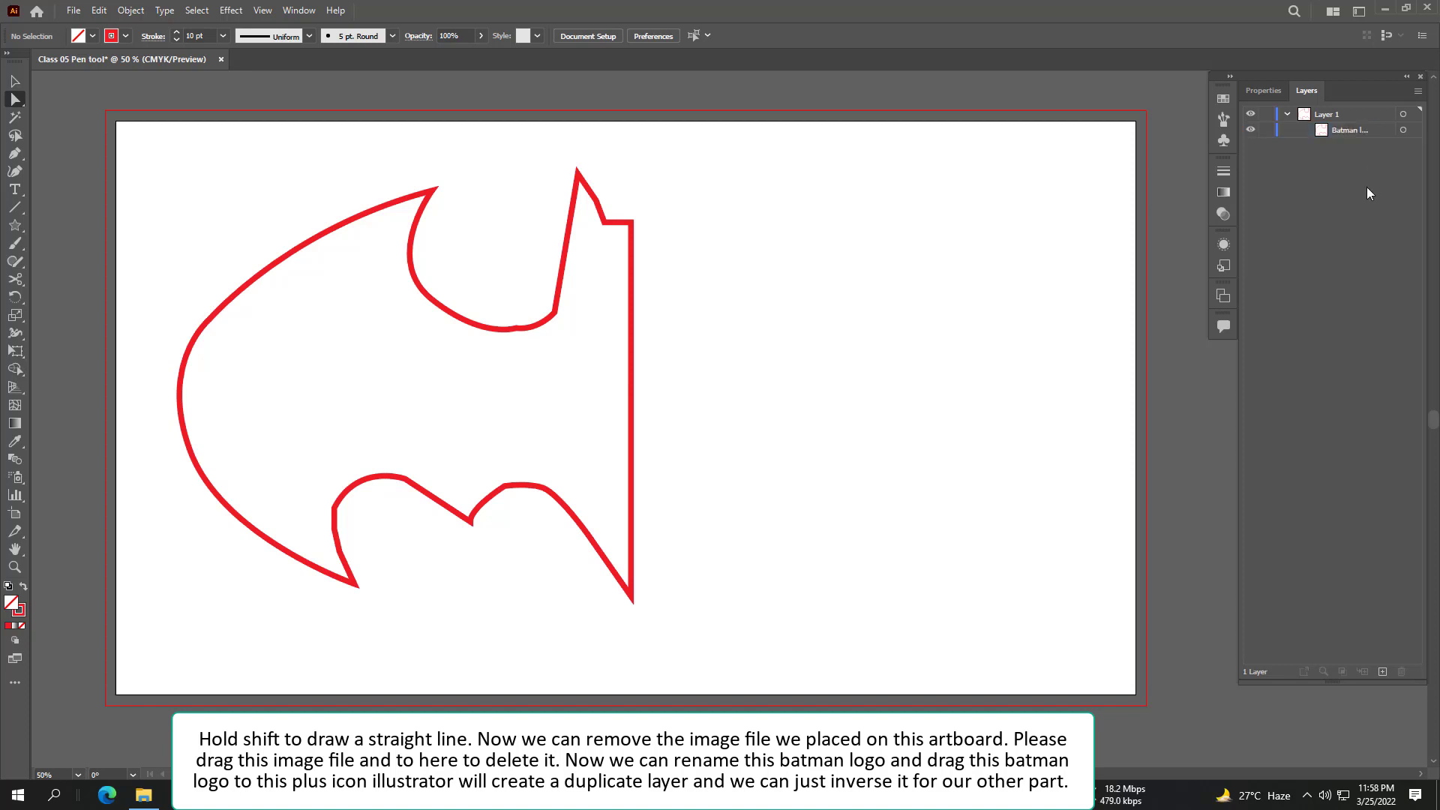
Step: Duplicate the Batman logo path within Layer 1 and toggle the visibility of both paths to check them
drag(1344, 133, 1382, 672)
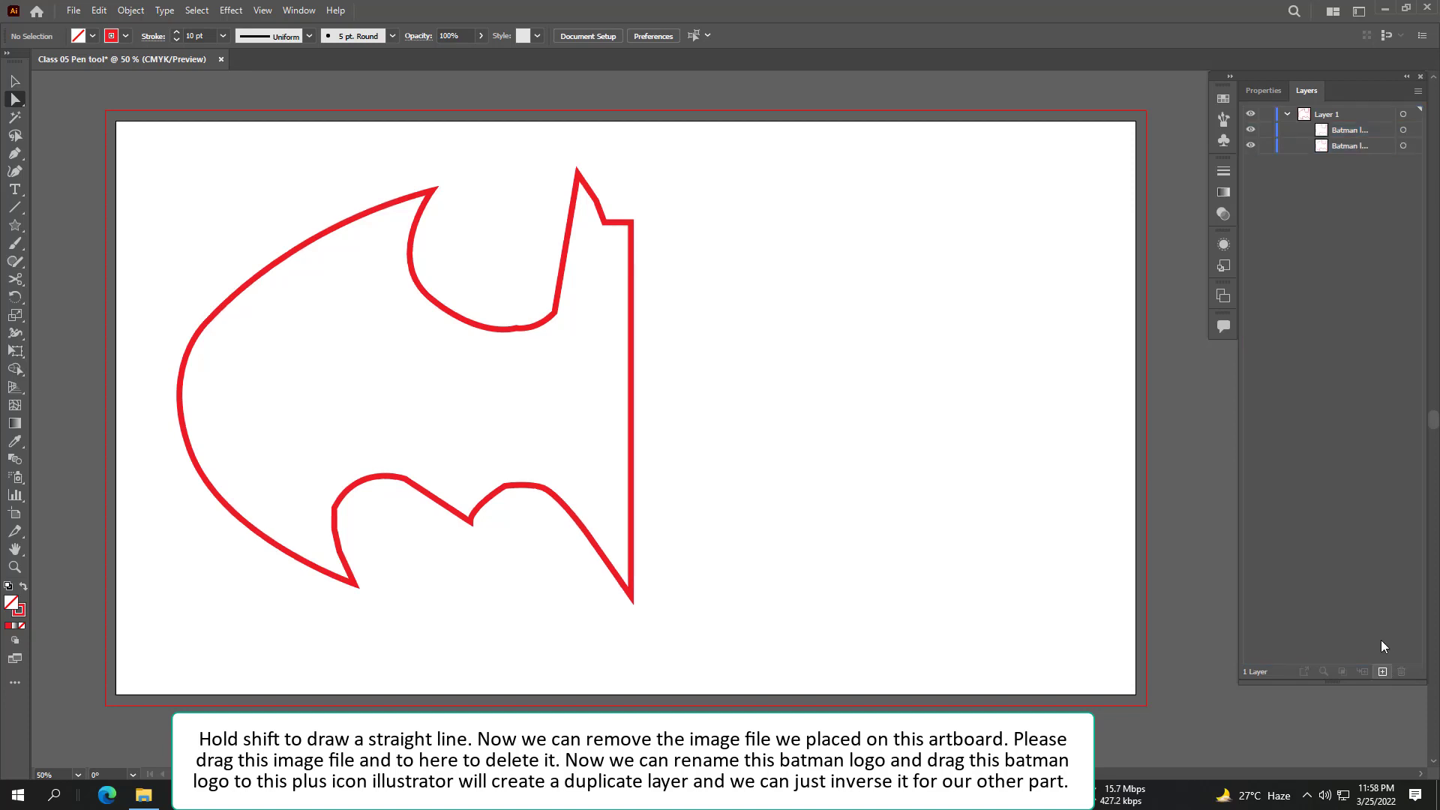
click(1253, 129)
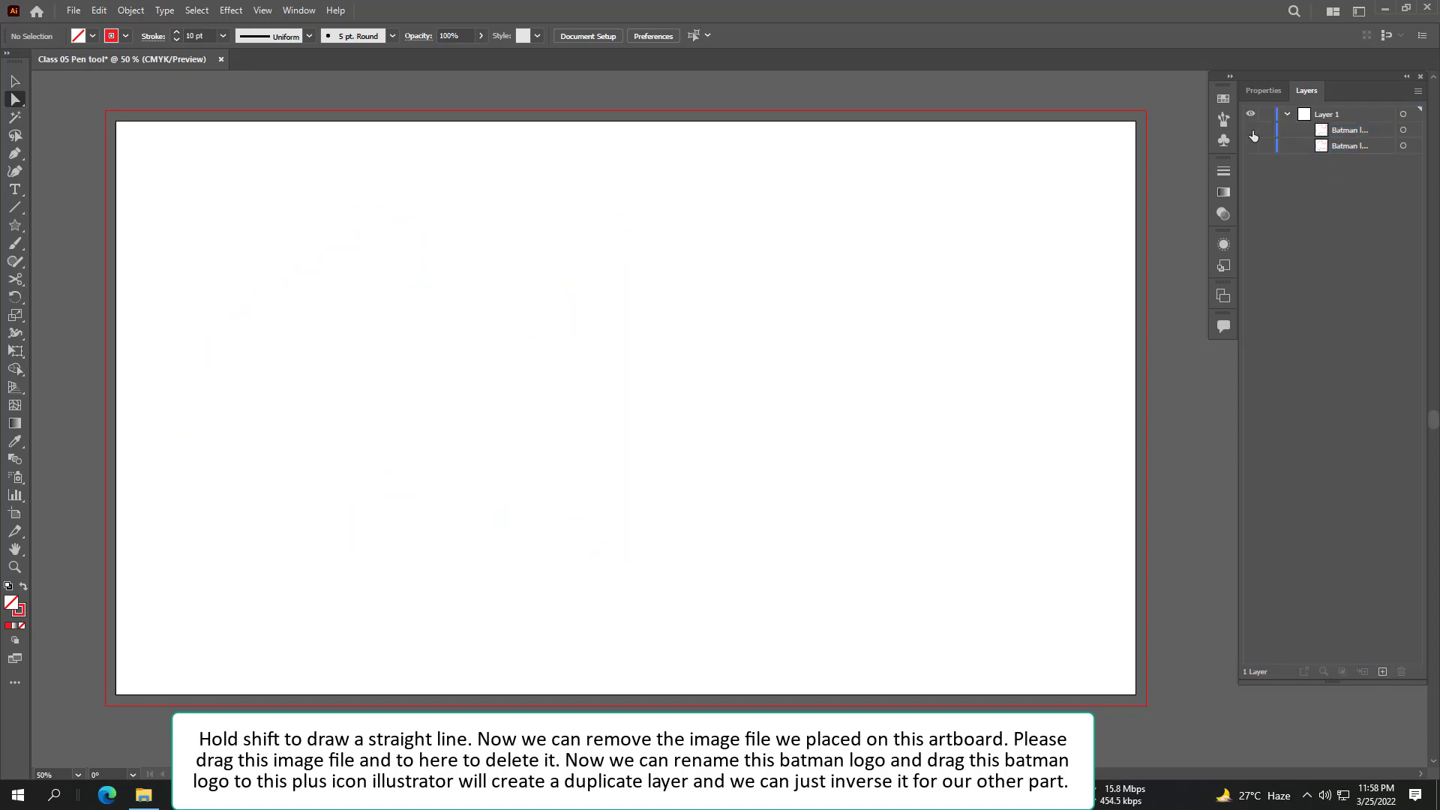
click(1253, 141)
Step: Move one copy of the half logo horizontally to the right until it meets the original's vertical center edge
click(1342, 130)
key(ctrl+a)
key(v)
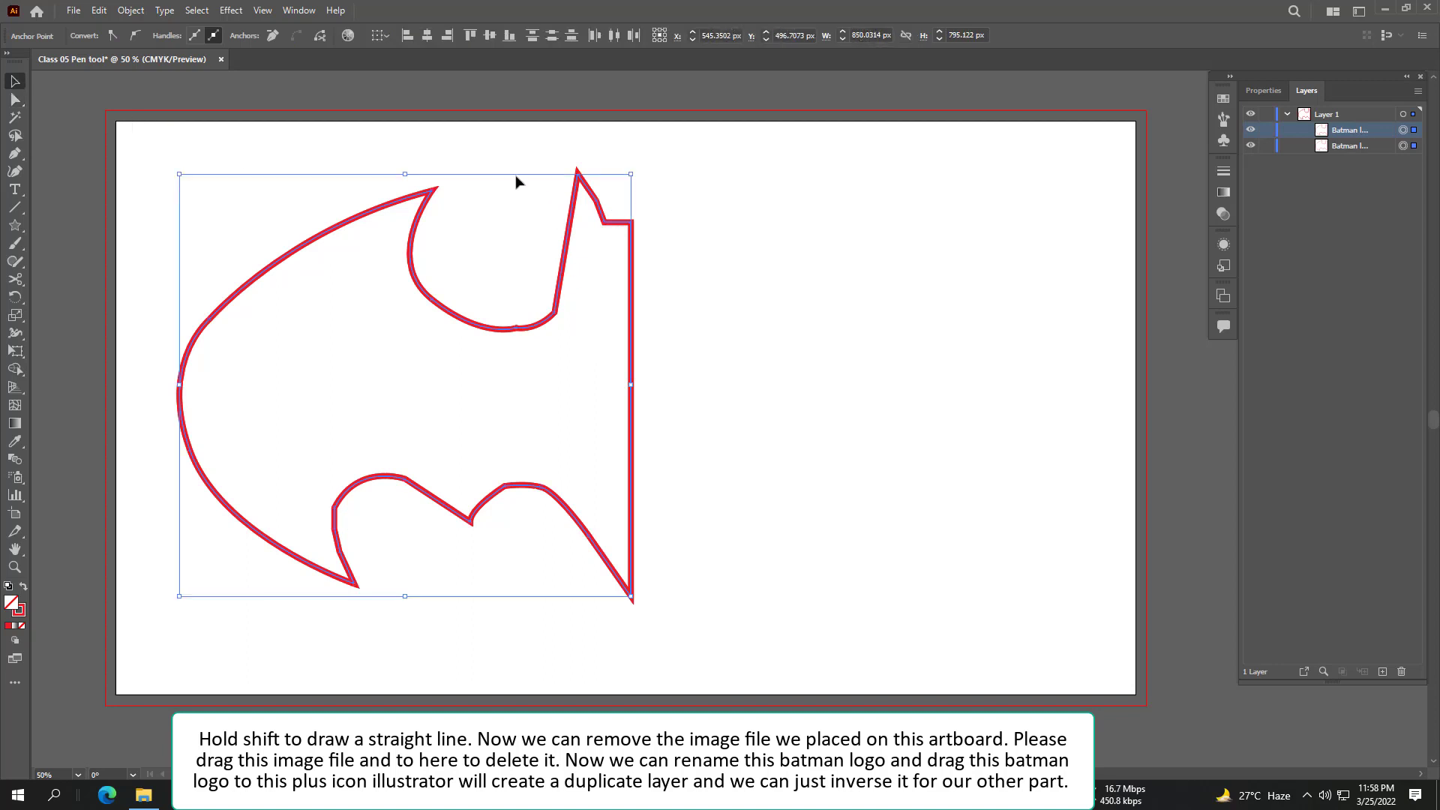
click(562, 187)
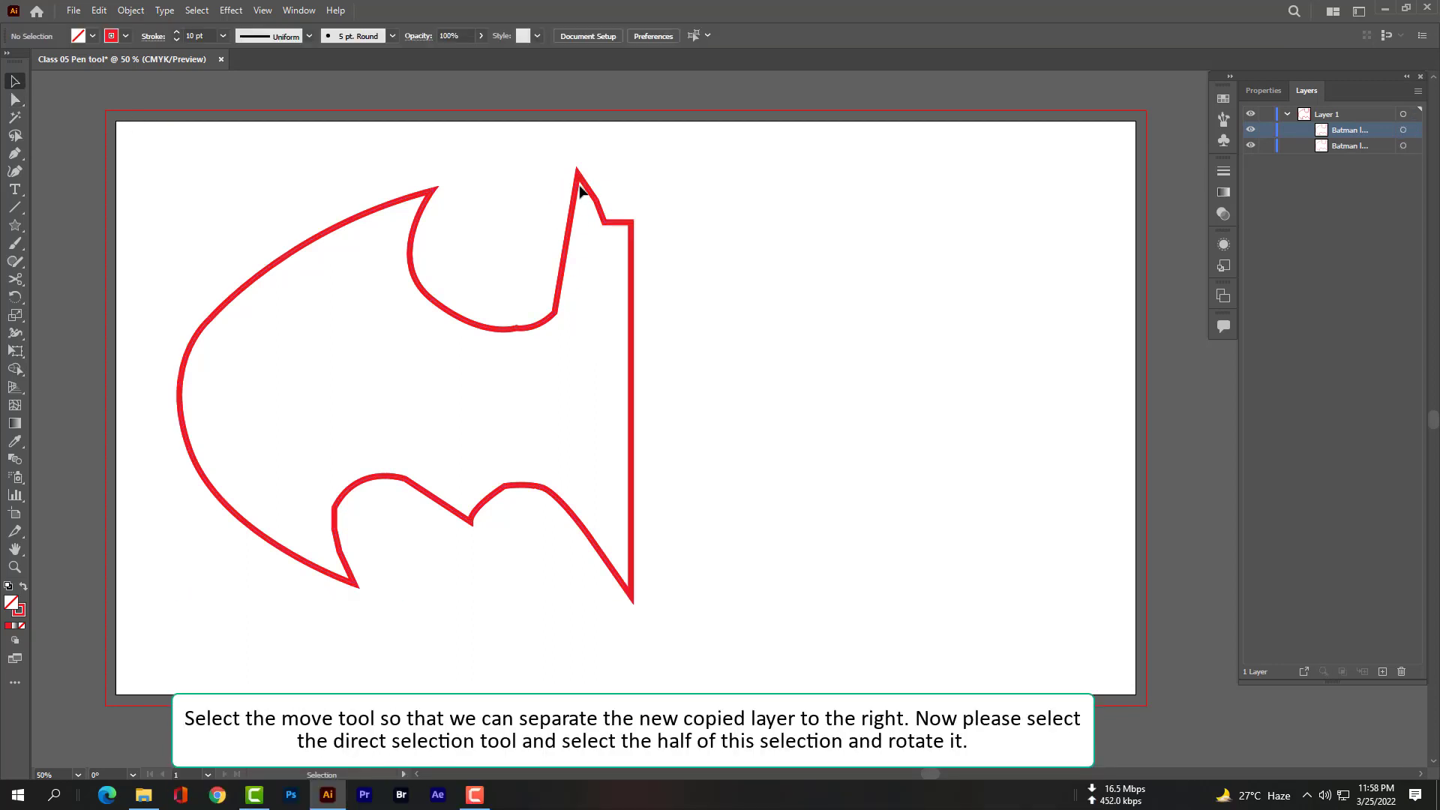
drag(582, 186, 1035, 183)
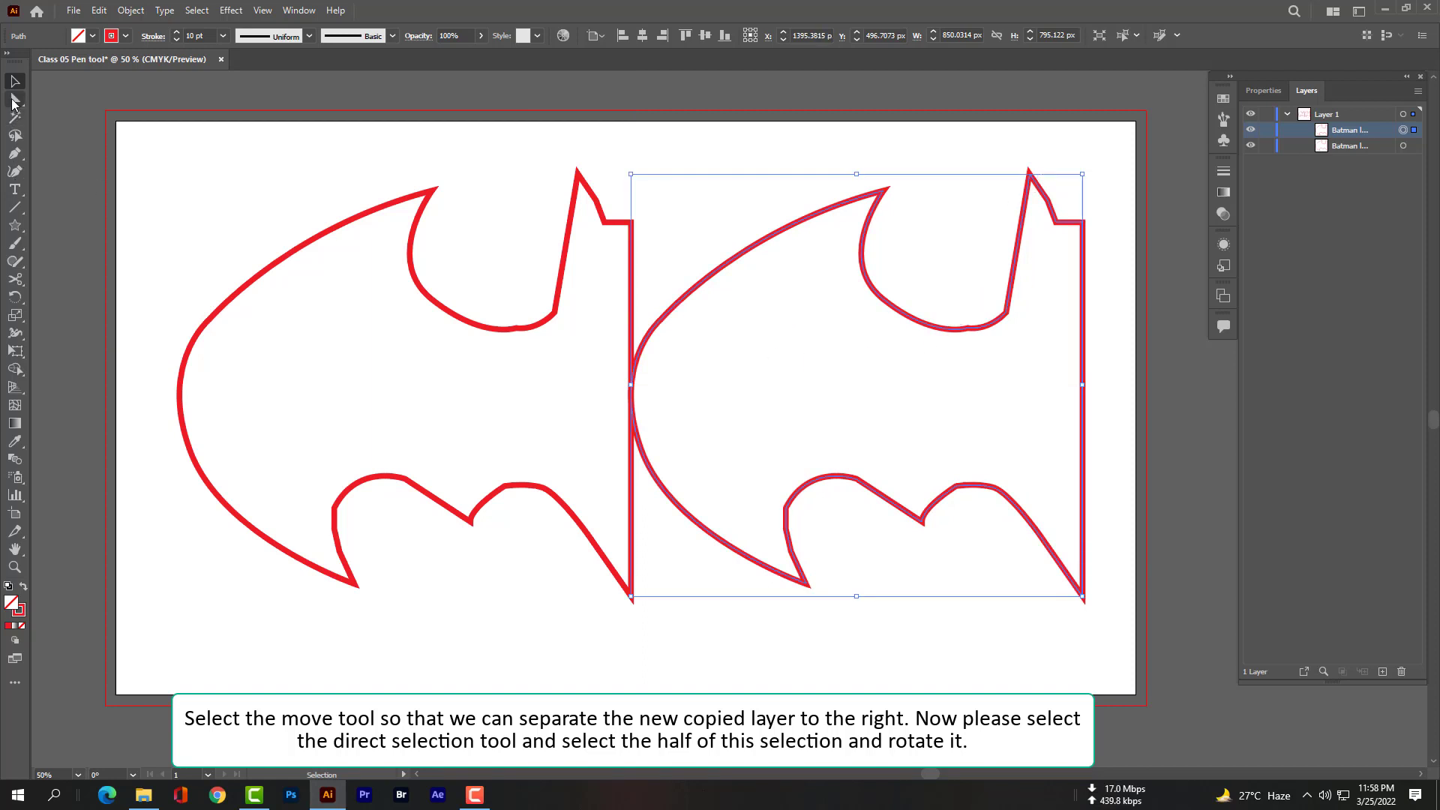
Step: Select all anchor points of the right-hand copy with the Direct Selection tool
drag(15, 100, 71, 107)
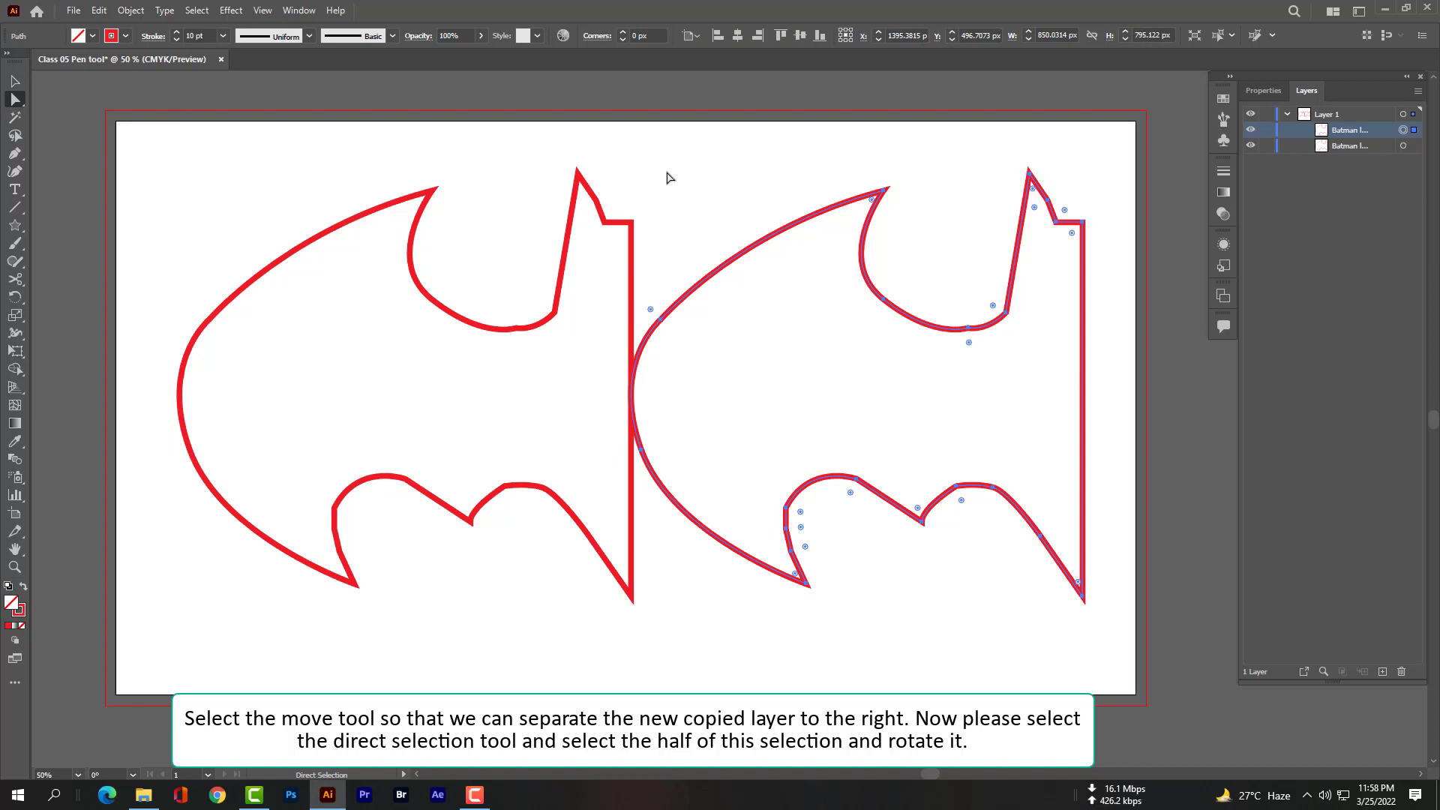
drag(666, 171, 1101, 612)
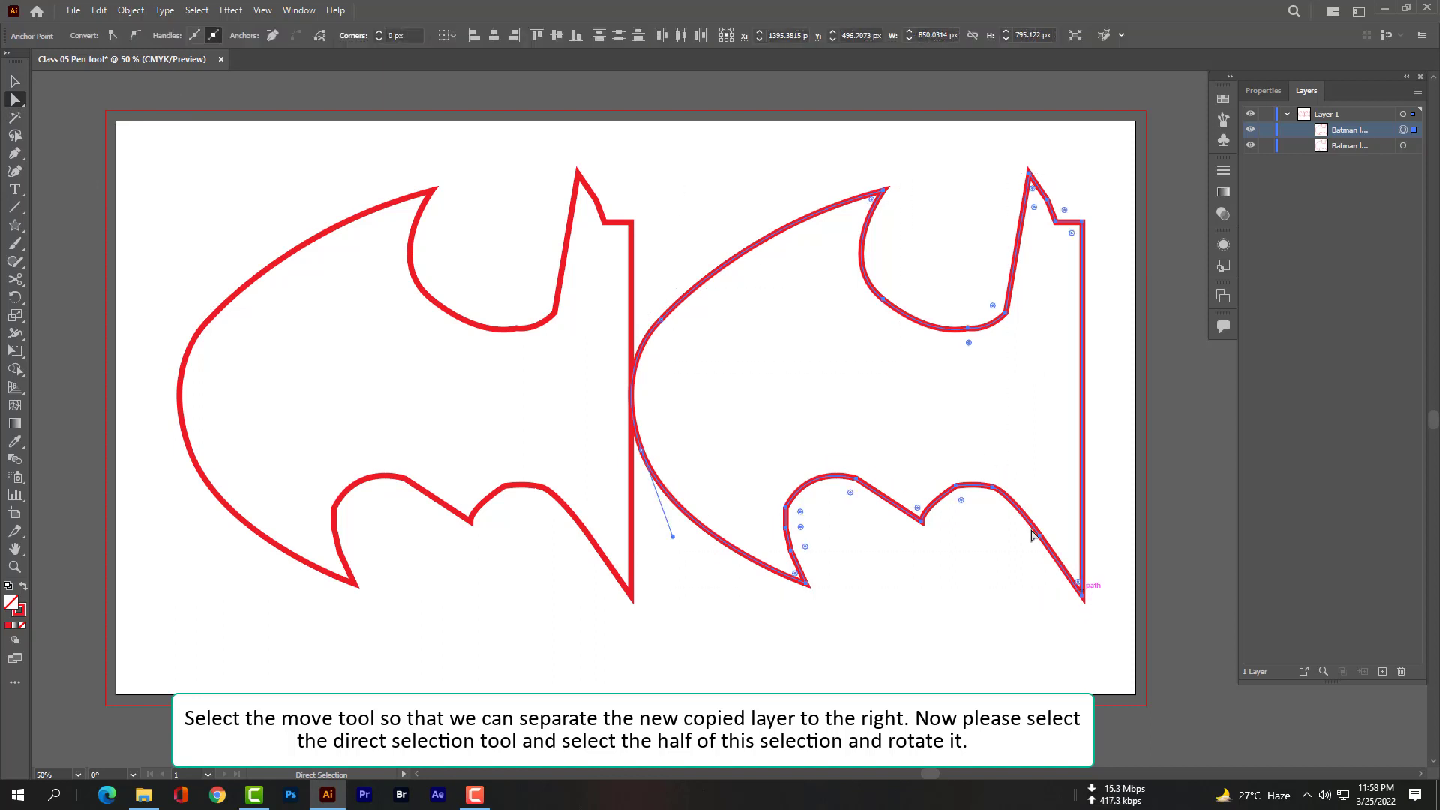
key(v)
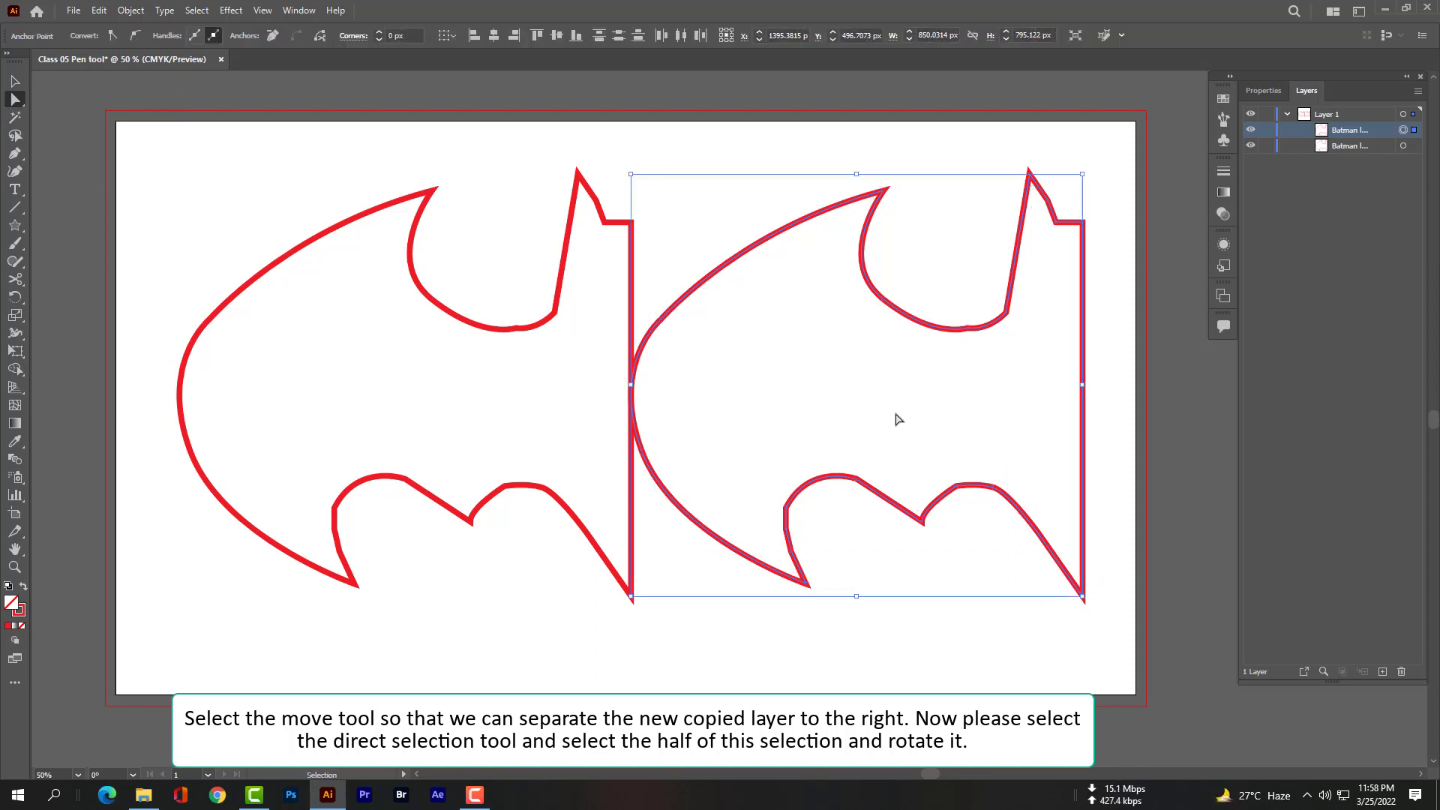
key(a)
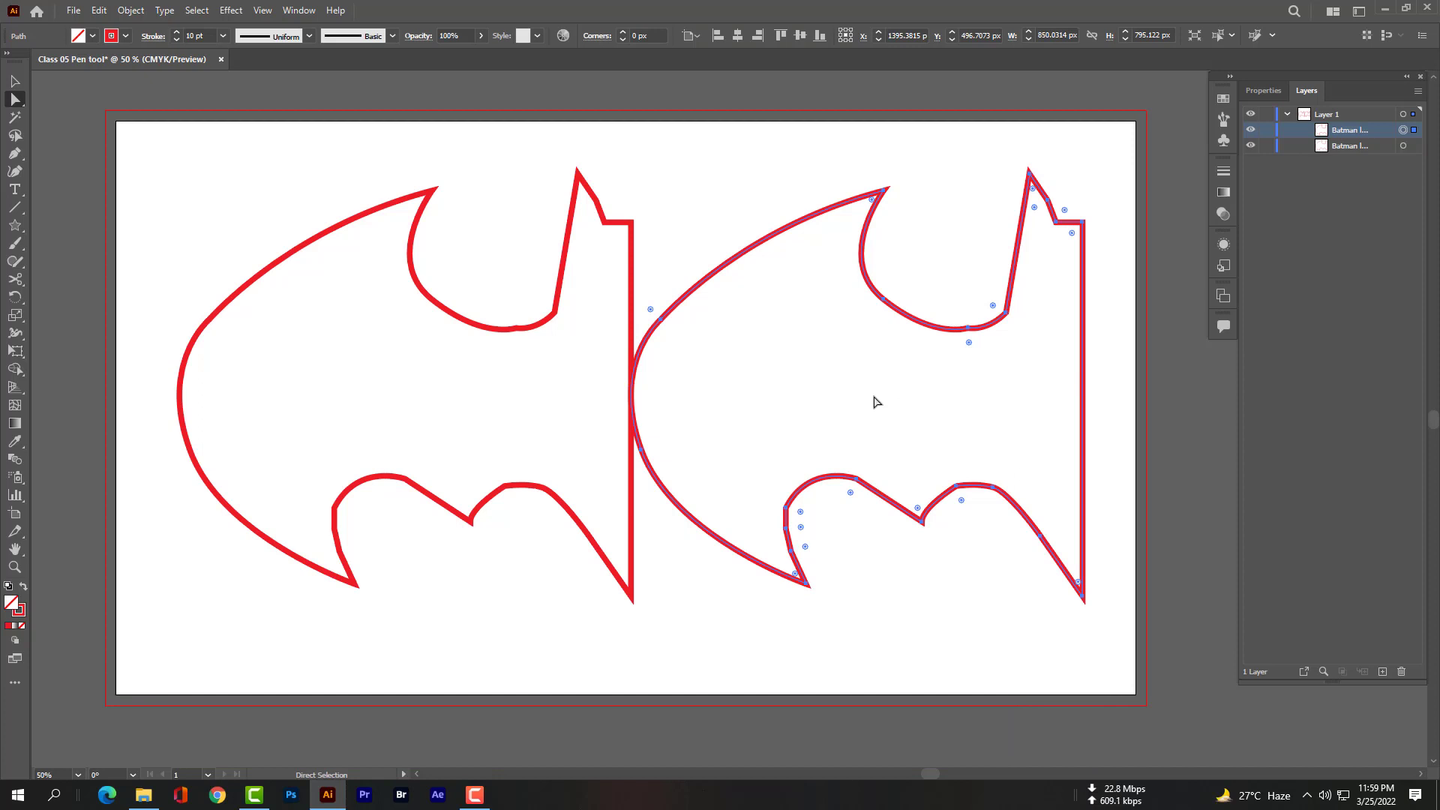
right_click(875, 401)
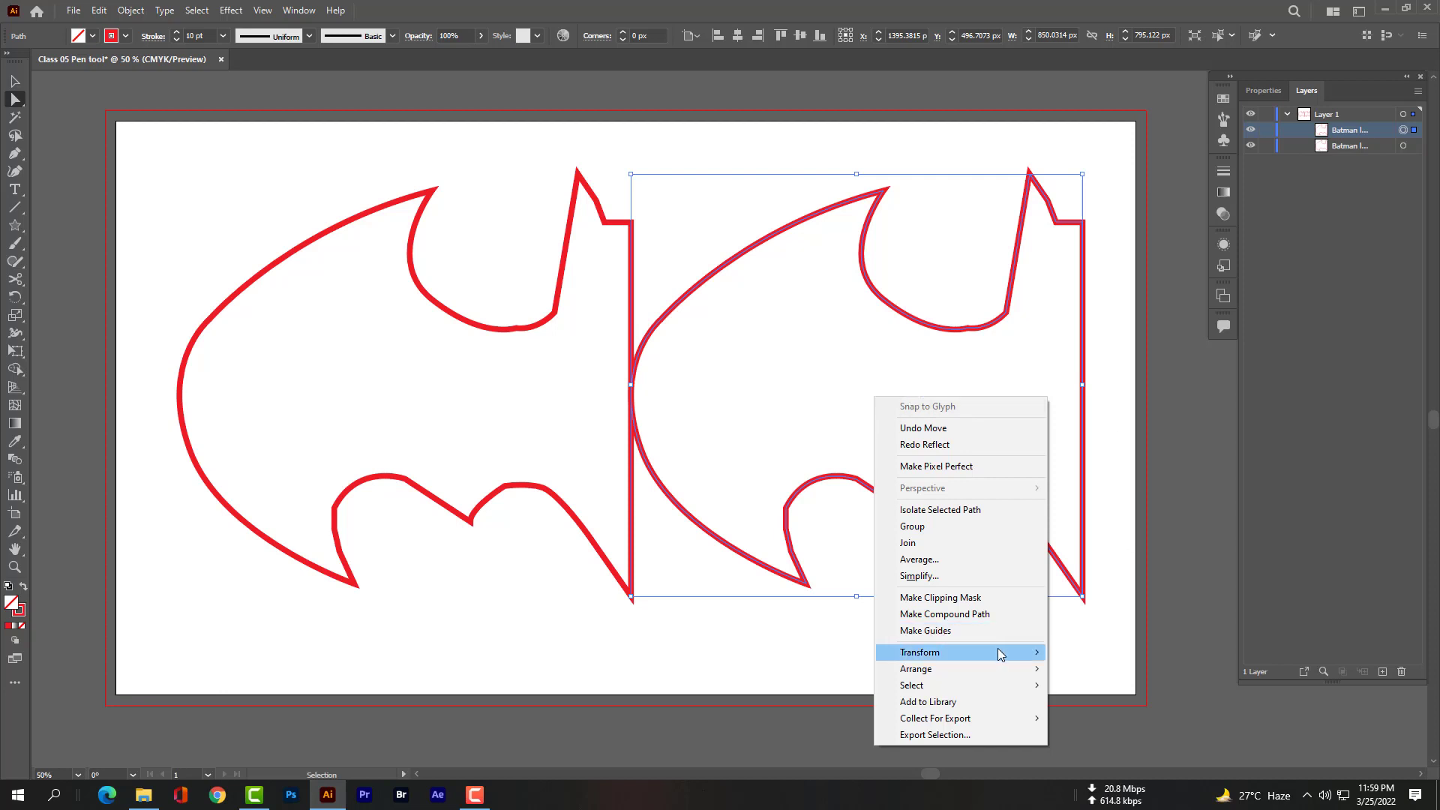
mouse_move(1003, 653)
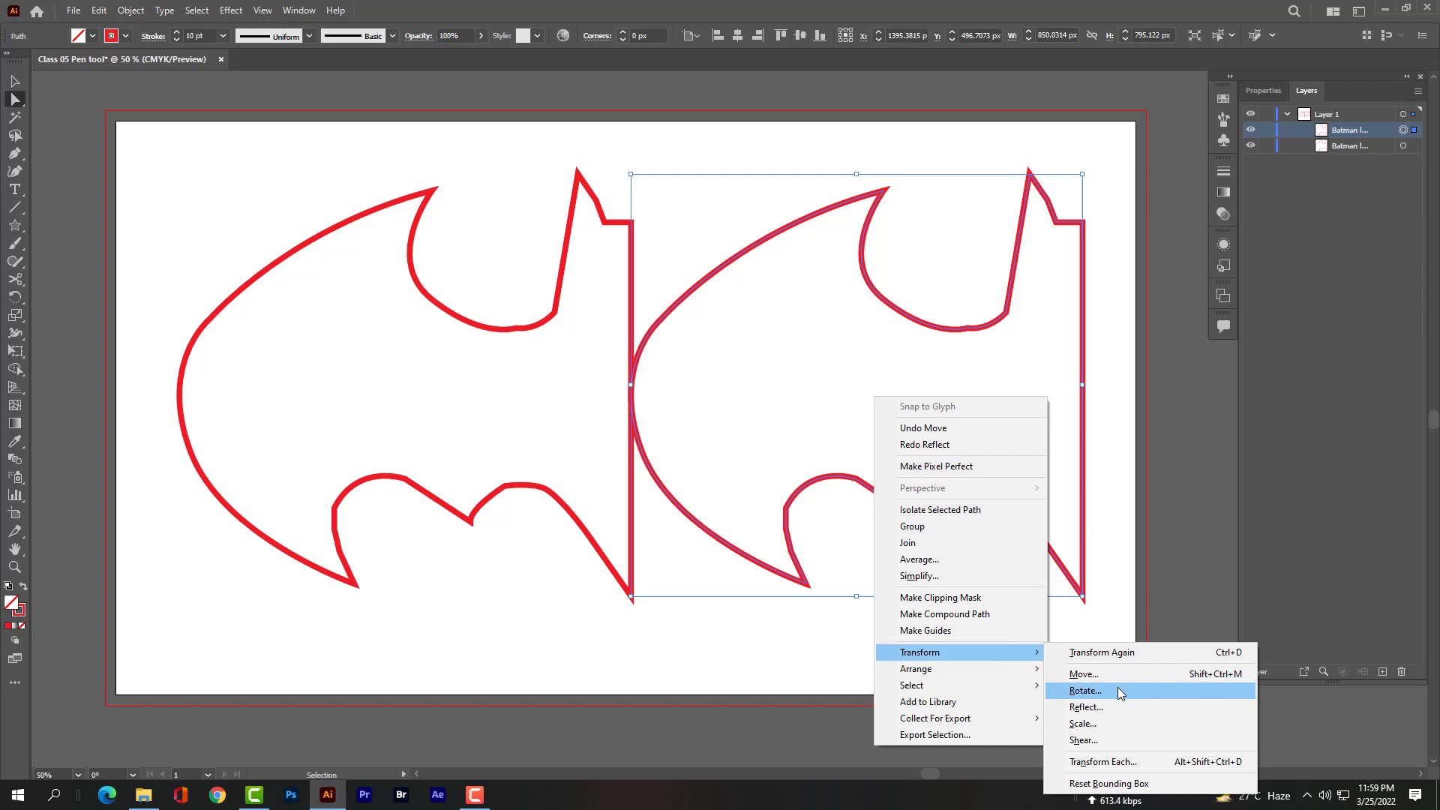
click(1085, 691)
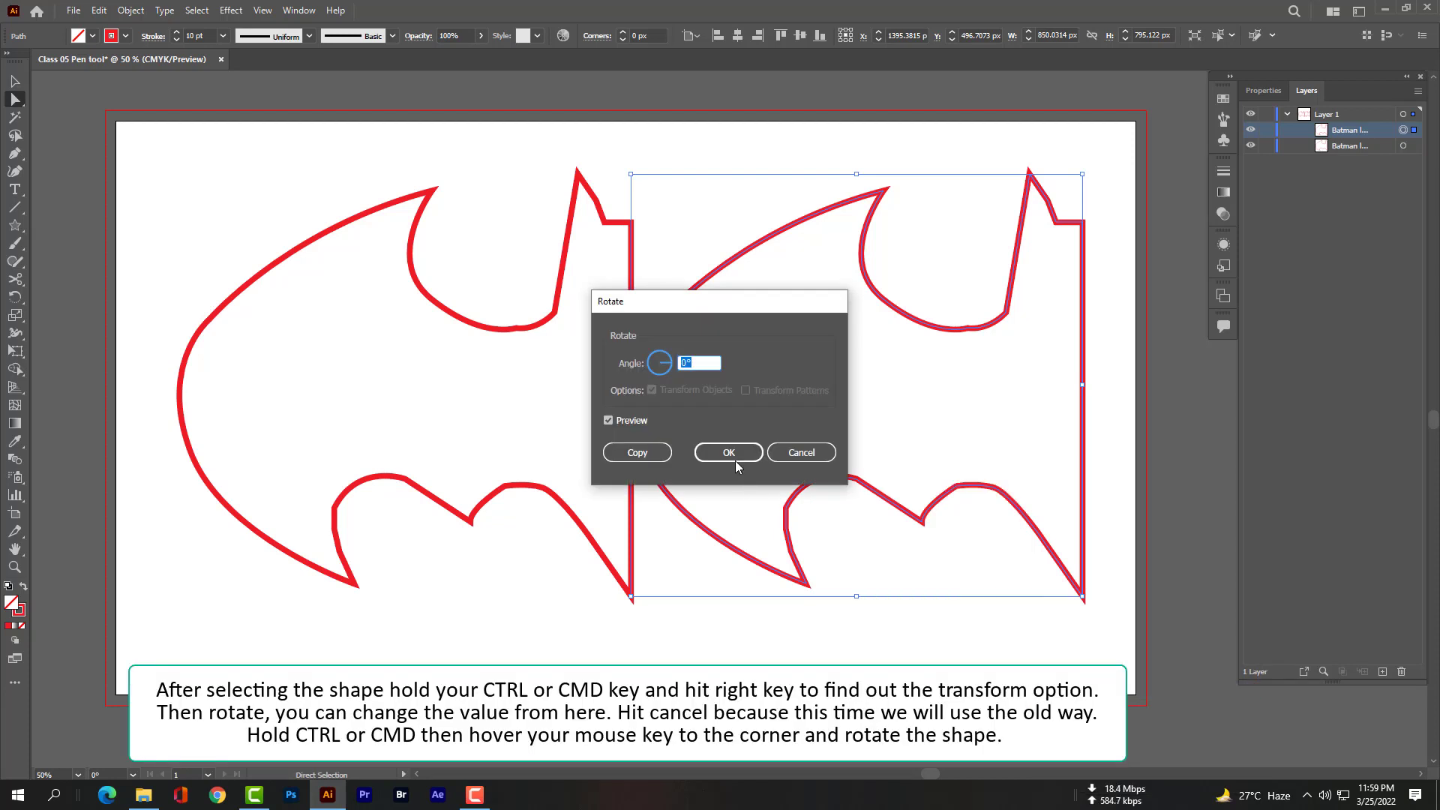
click(650, 362)
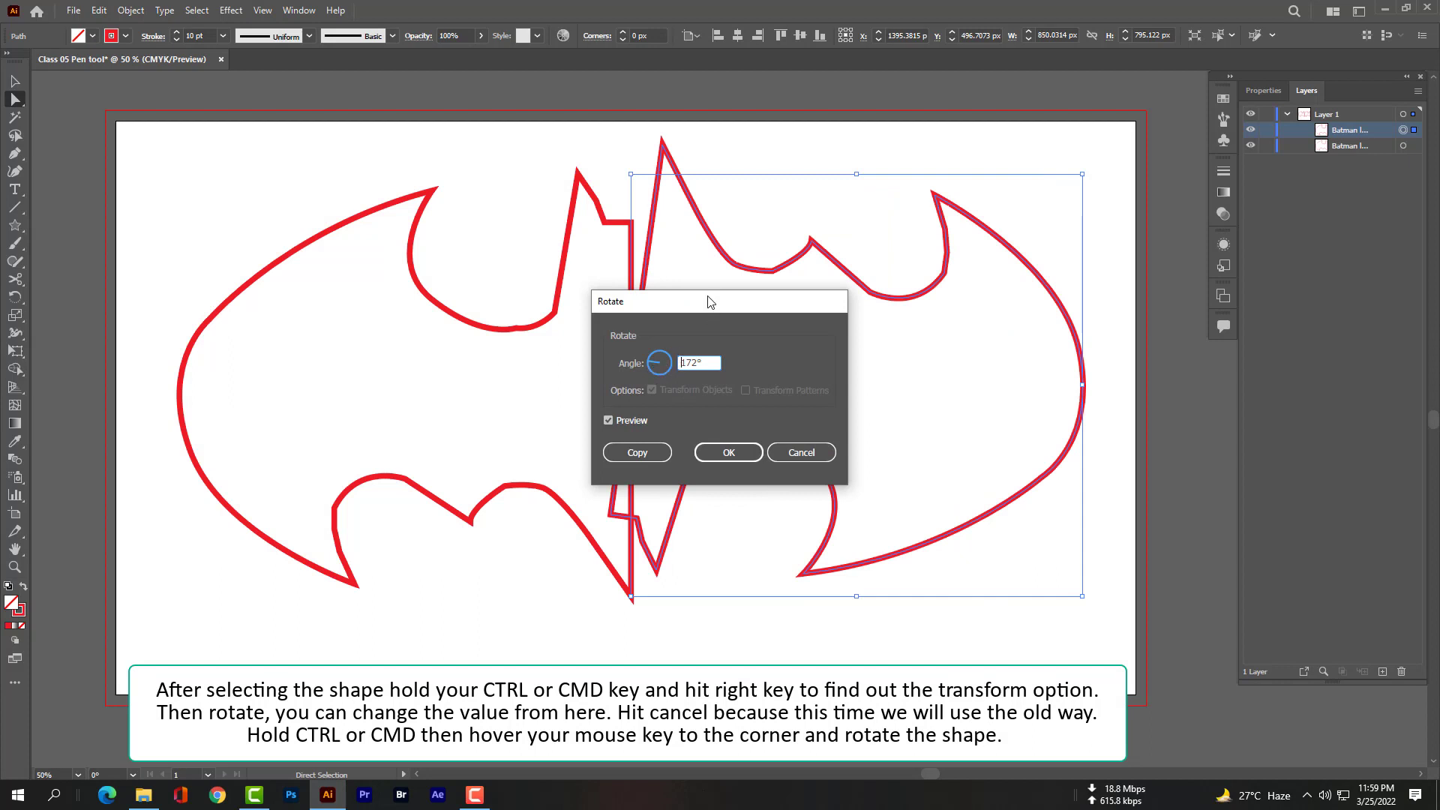
drag(710, 300, 352, 316)
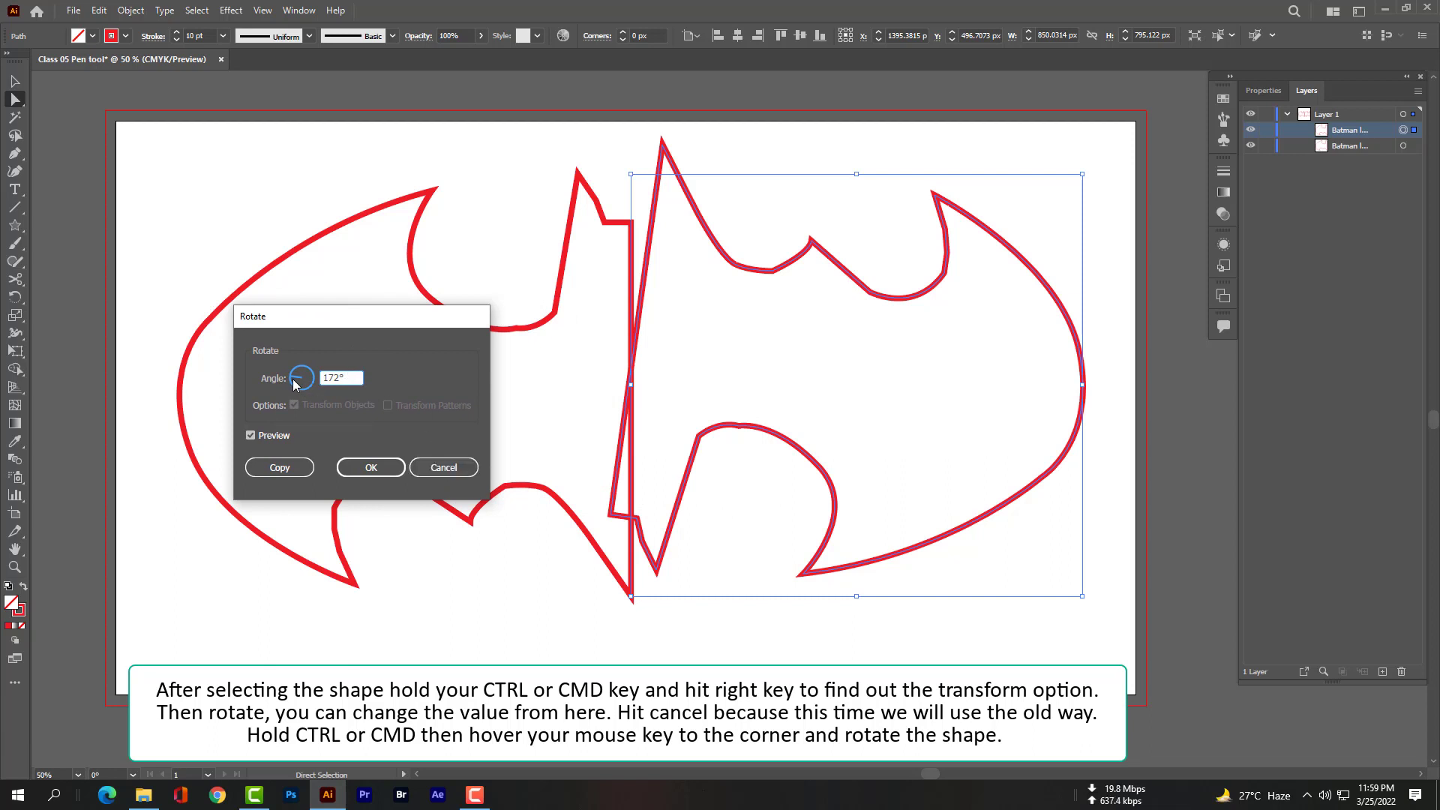
drag(293, 385, 293, 375)
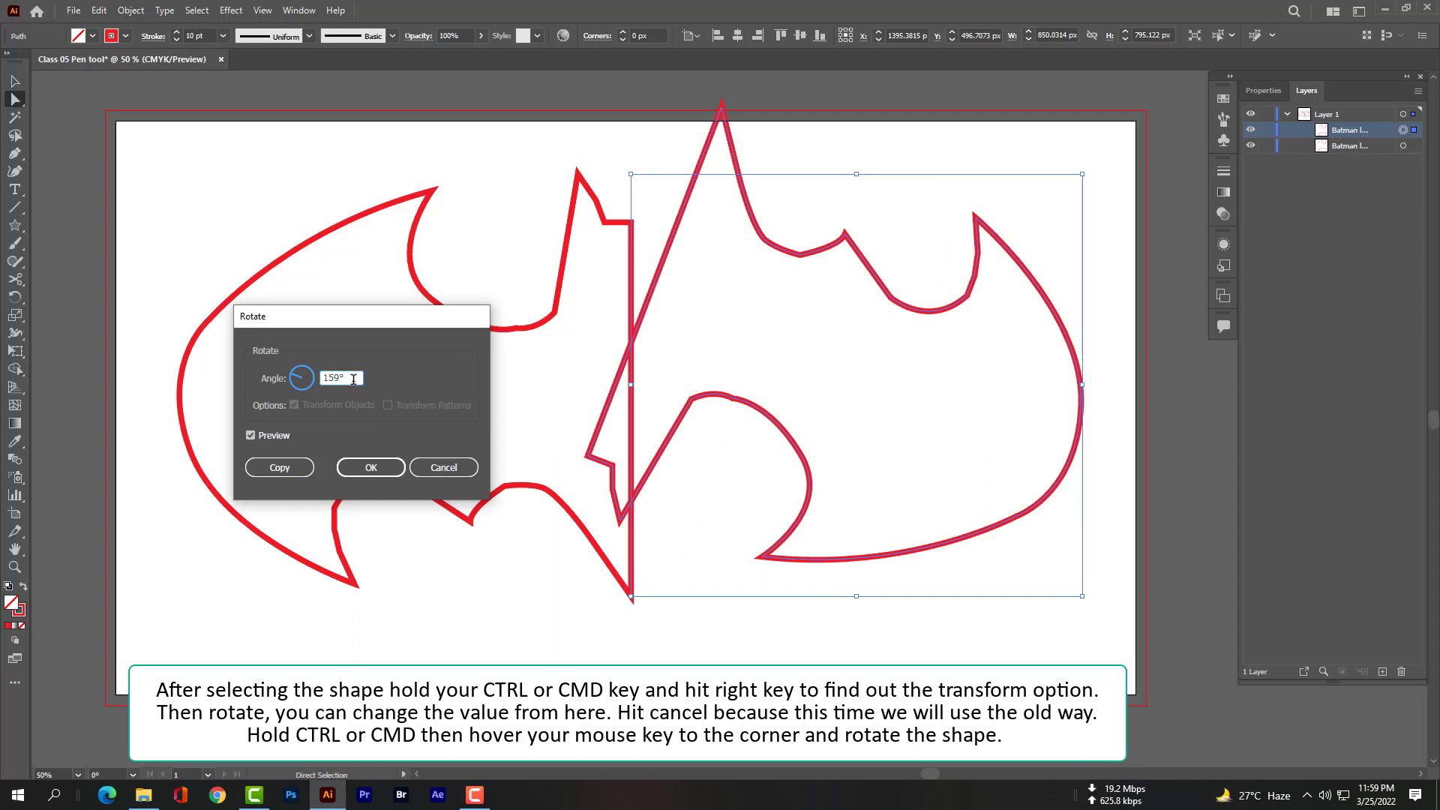
click(428, 469)
Step: Rotate the right-hand copy freehand by about 180° so its straight edge faces the original half, and deselect it
key(ctrl)
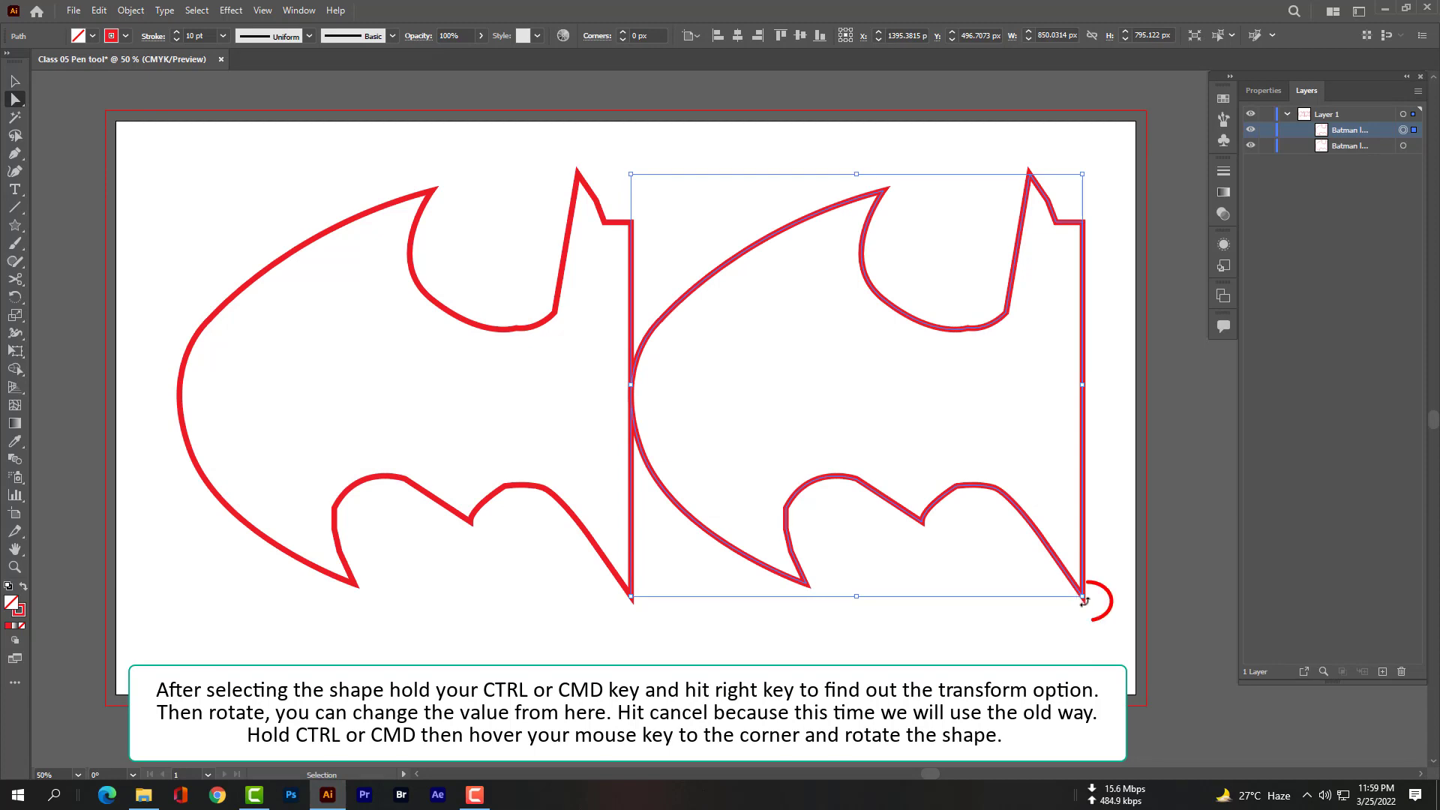
drag(1082, 600, 699, 231)
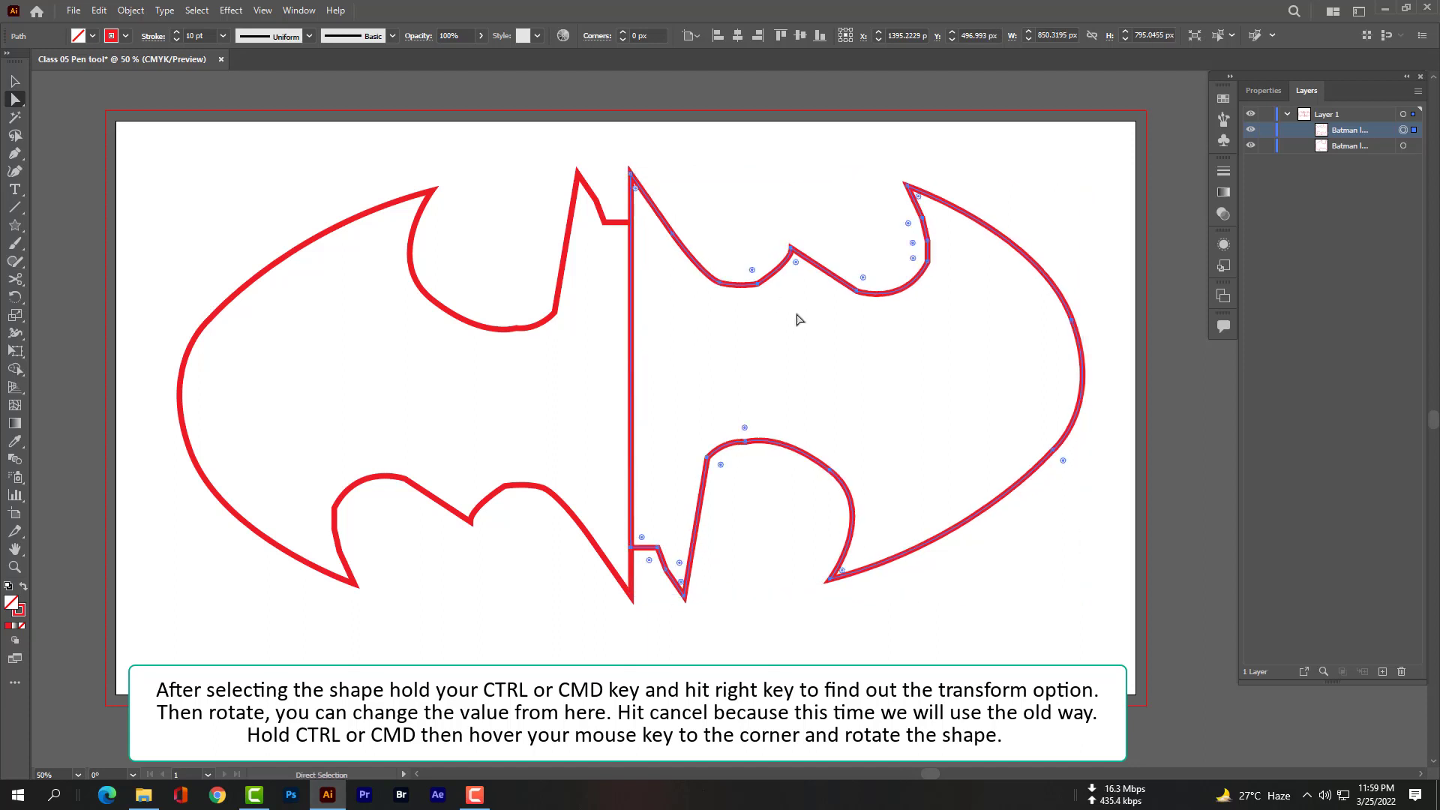
click(852, 384)
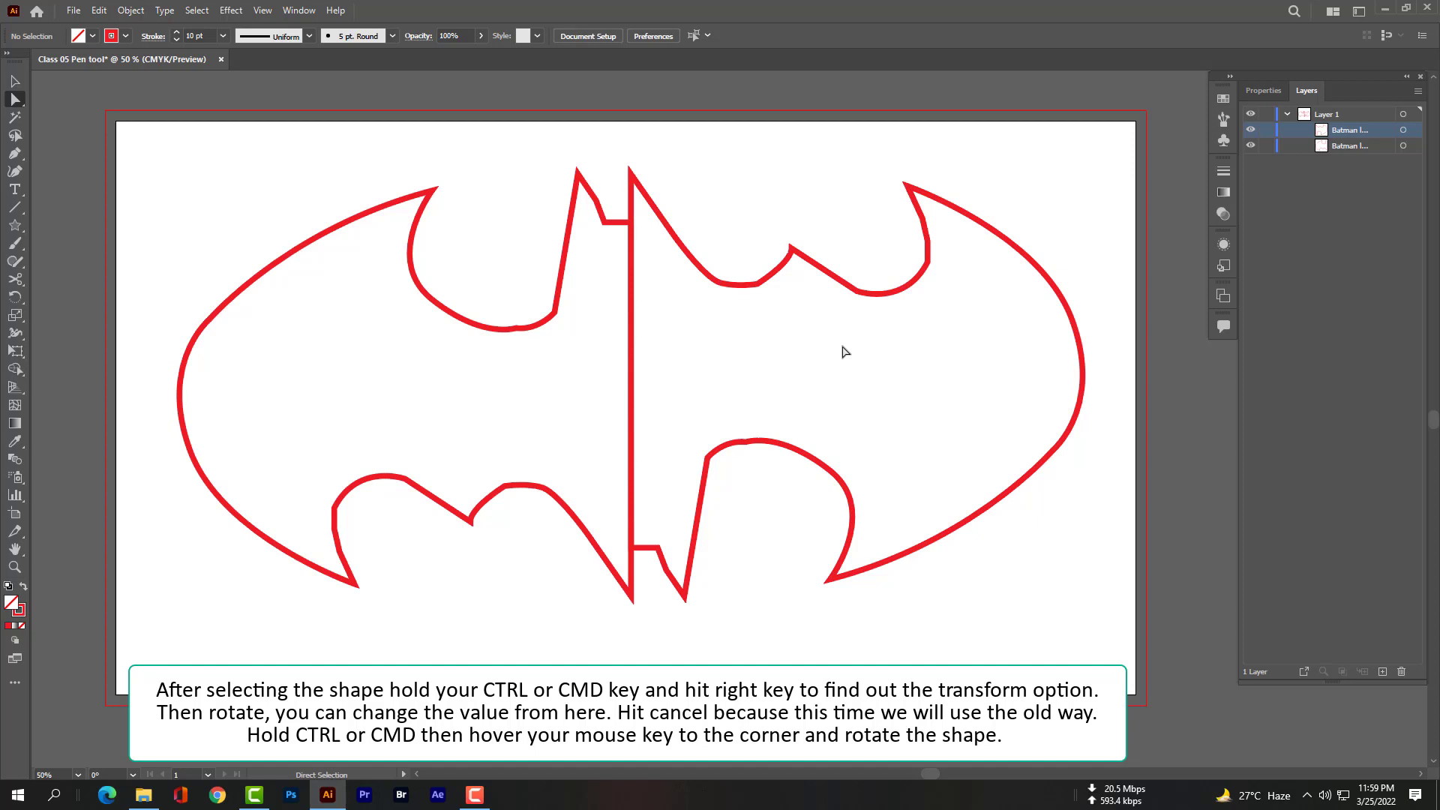
Step: Reflect the rotated copy across the horizontal axis so that its ear points upward
click(806, 260)
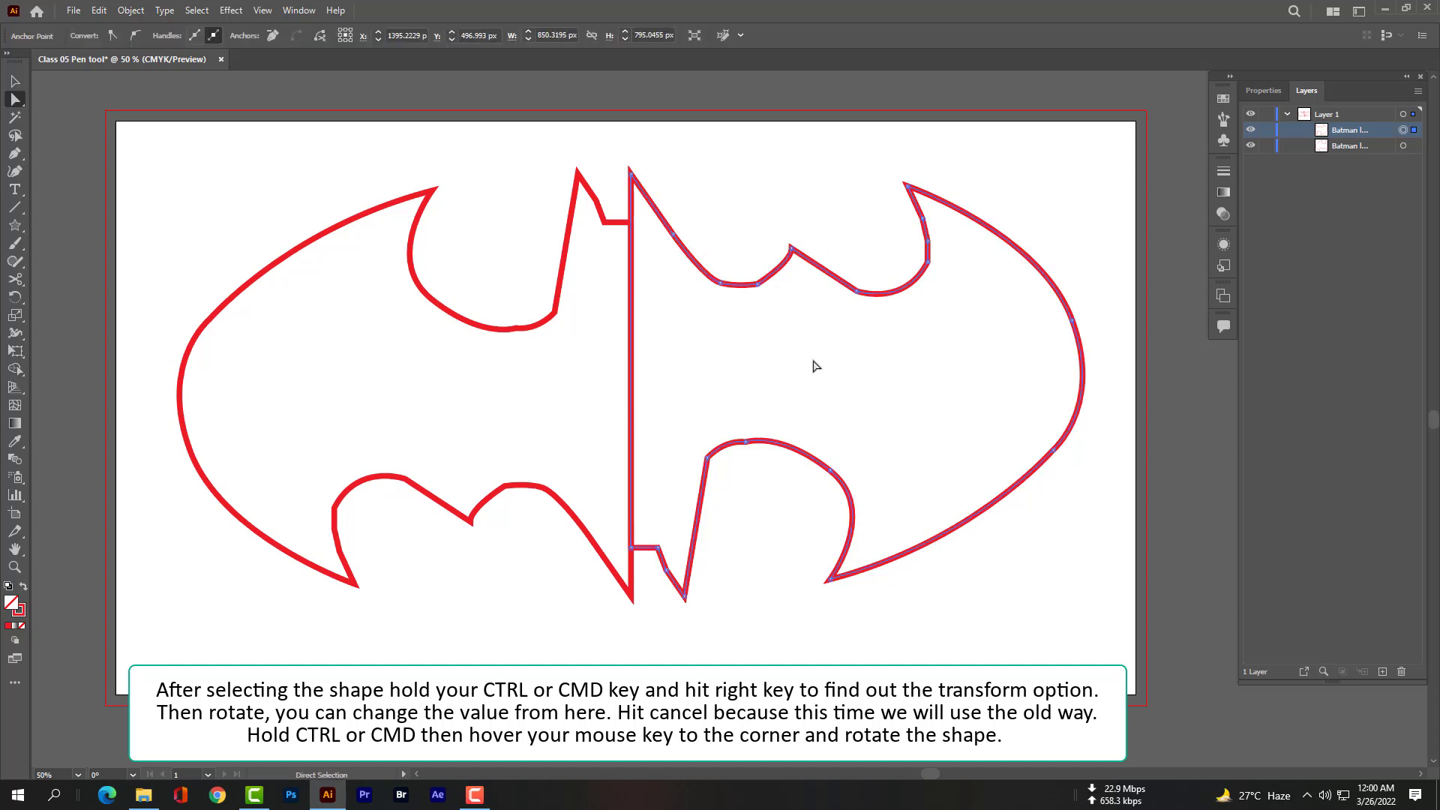
right_click(817, 399)
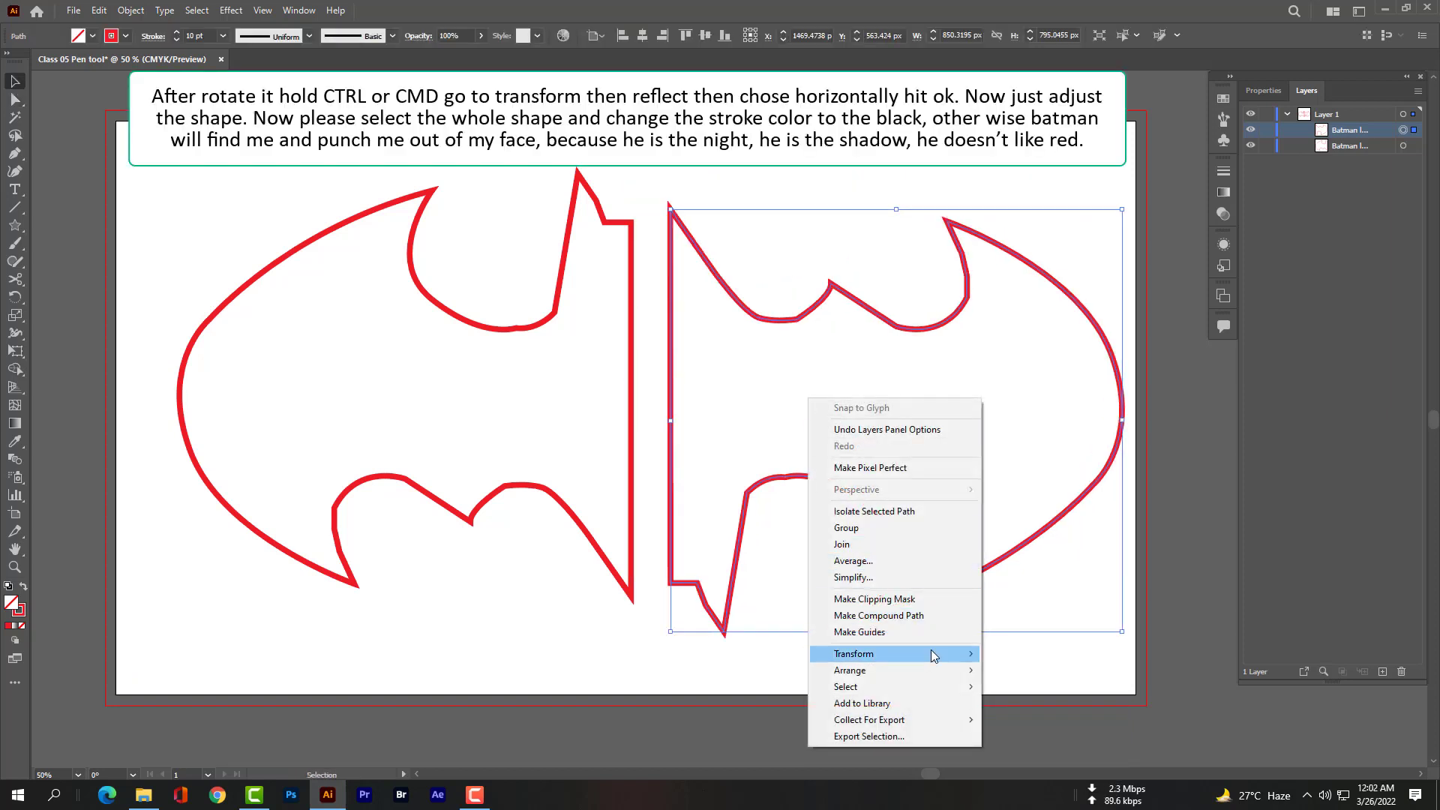
mouse_move(934, 695)
mouse_move(940, 657)
click(1043, 707)
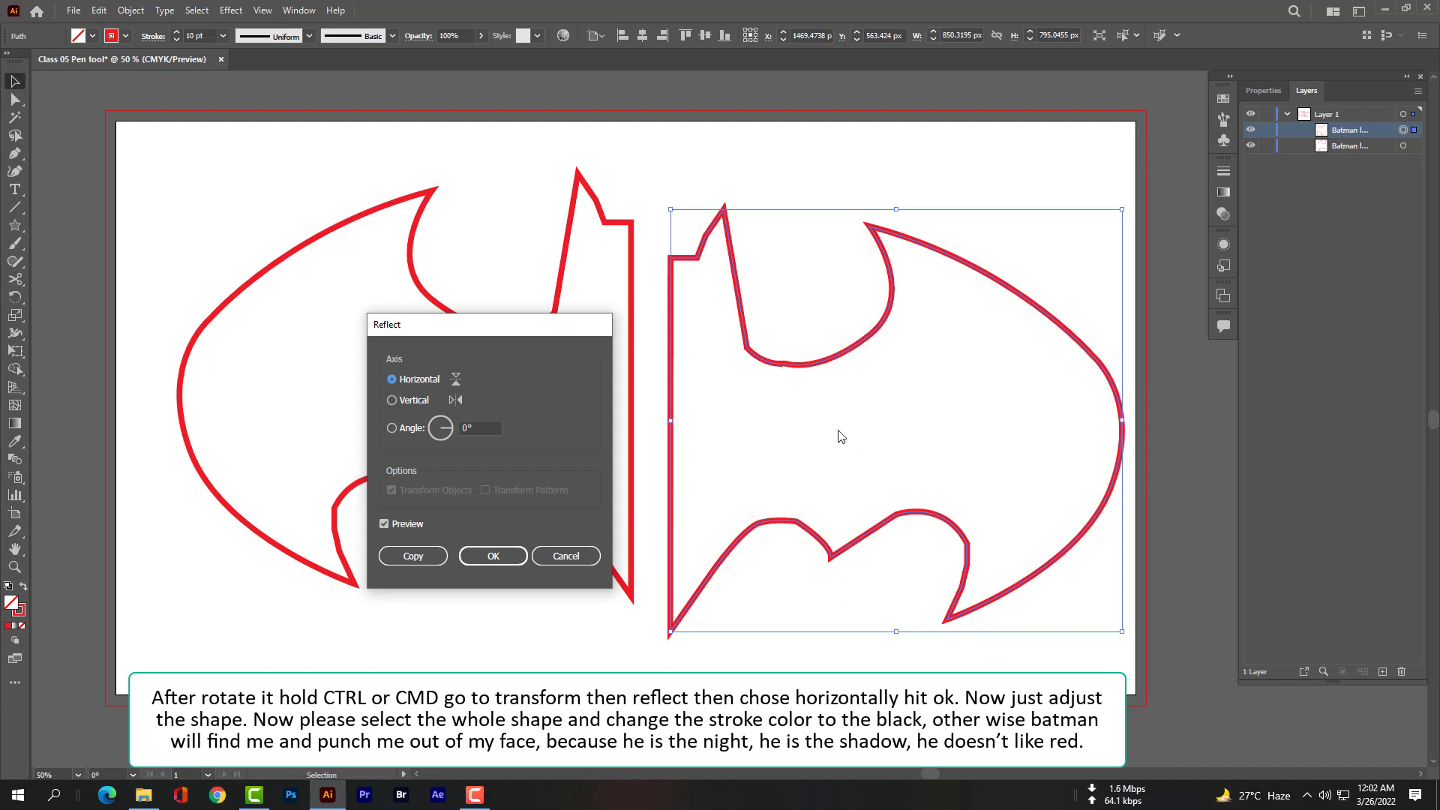
click(501, 555)
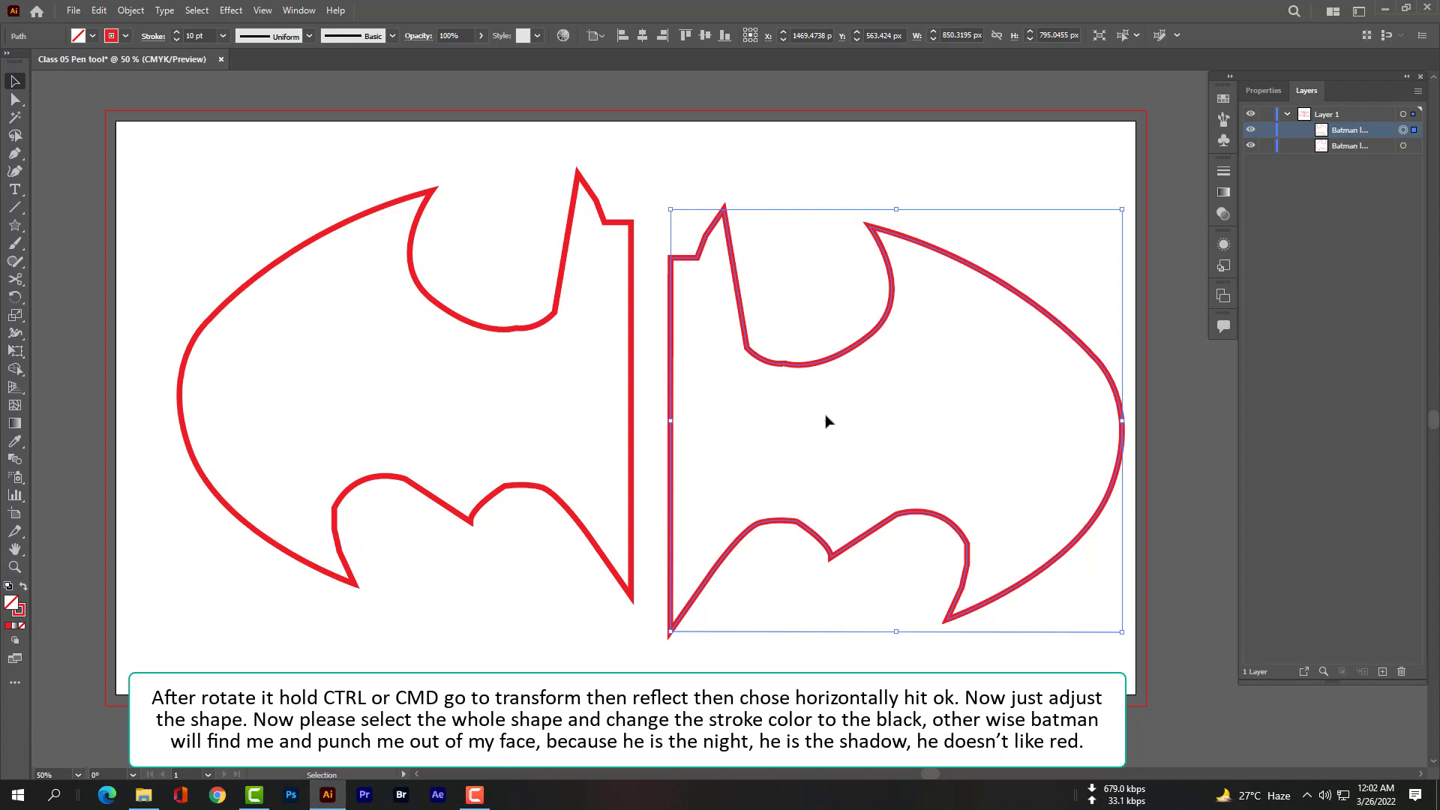
Step: Move the reflected half level with the left half and nudge it left until the two center edges meet
click(825, 386)
click(819, 363)
drag(799, 369, 768, 334)
key(Left)
key(Left)
key(Left)
key(Left)
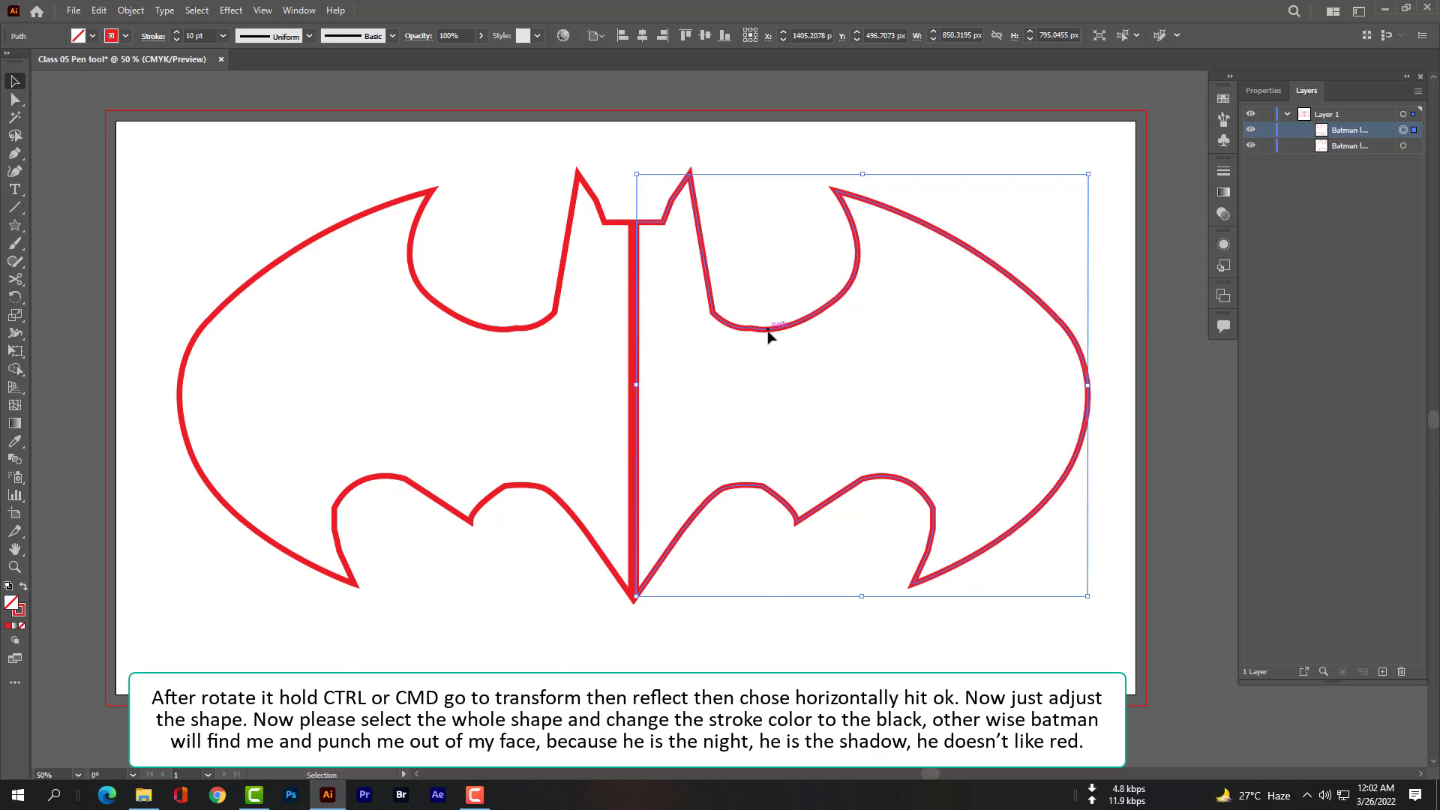
Step: Select both halves of the Batman logo, change their stroke color to black, and deselect them
click(209, 186)
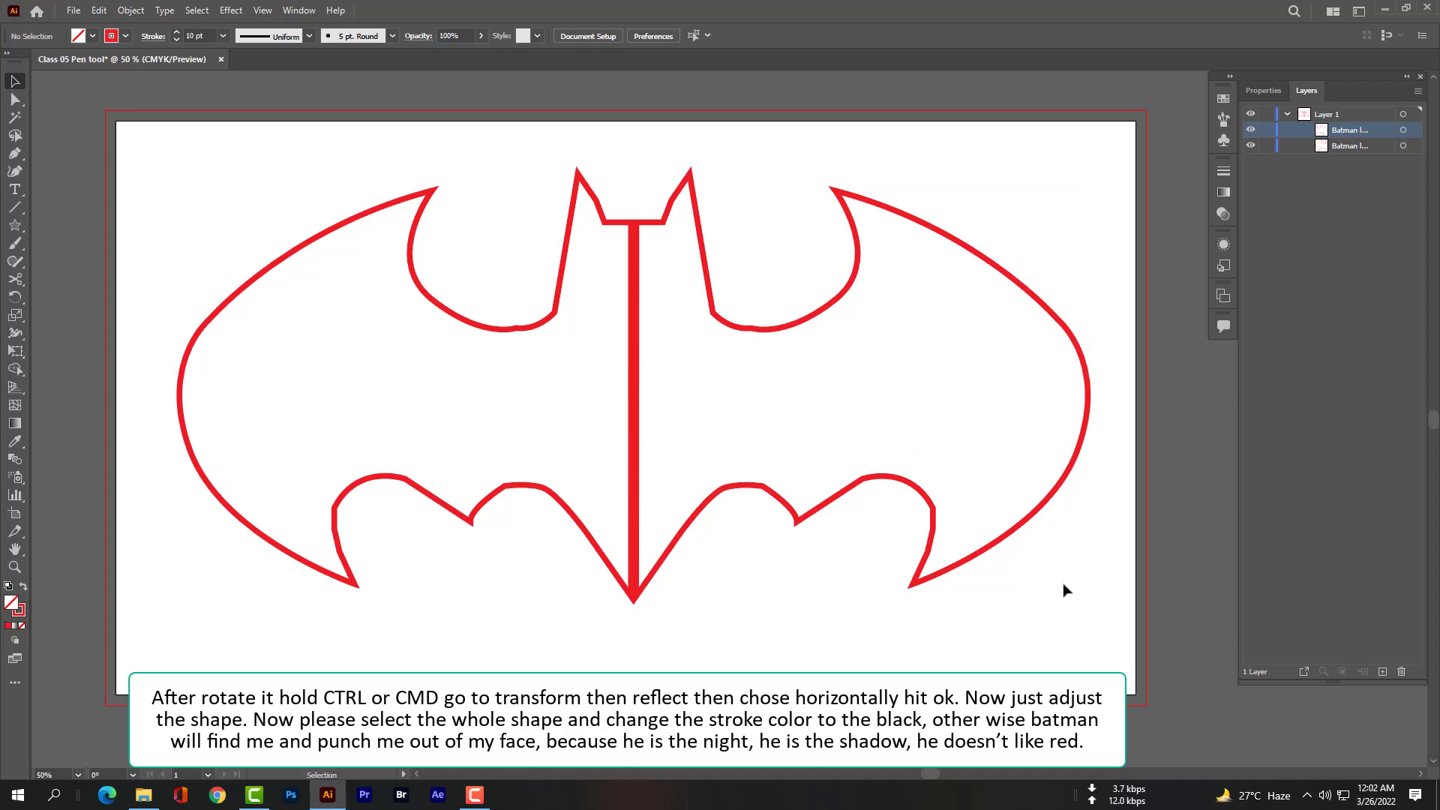
drag(1062, 585, 171, 193)
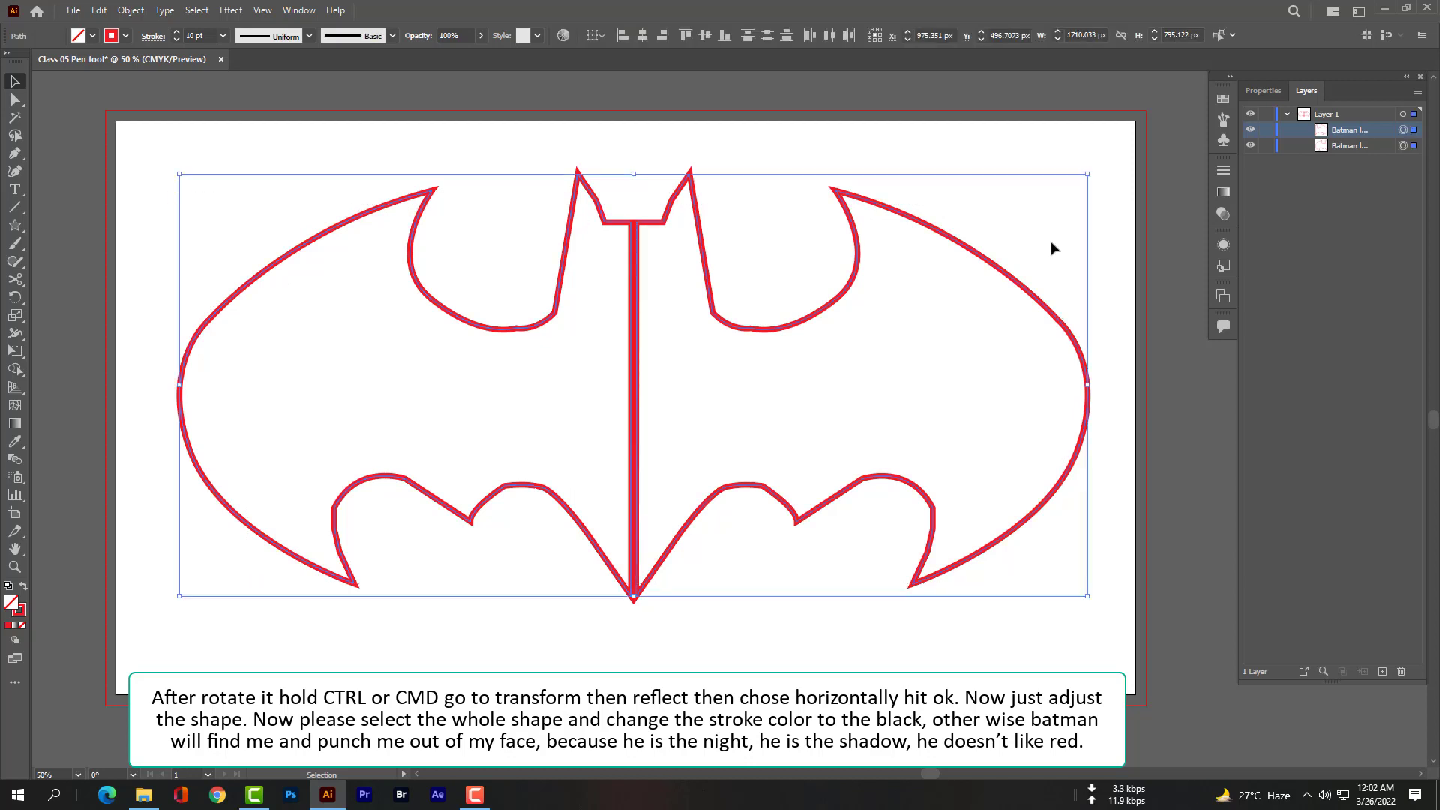
click(1265, 91)
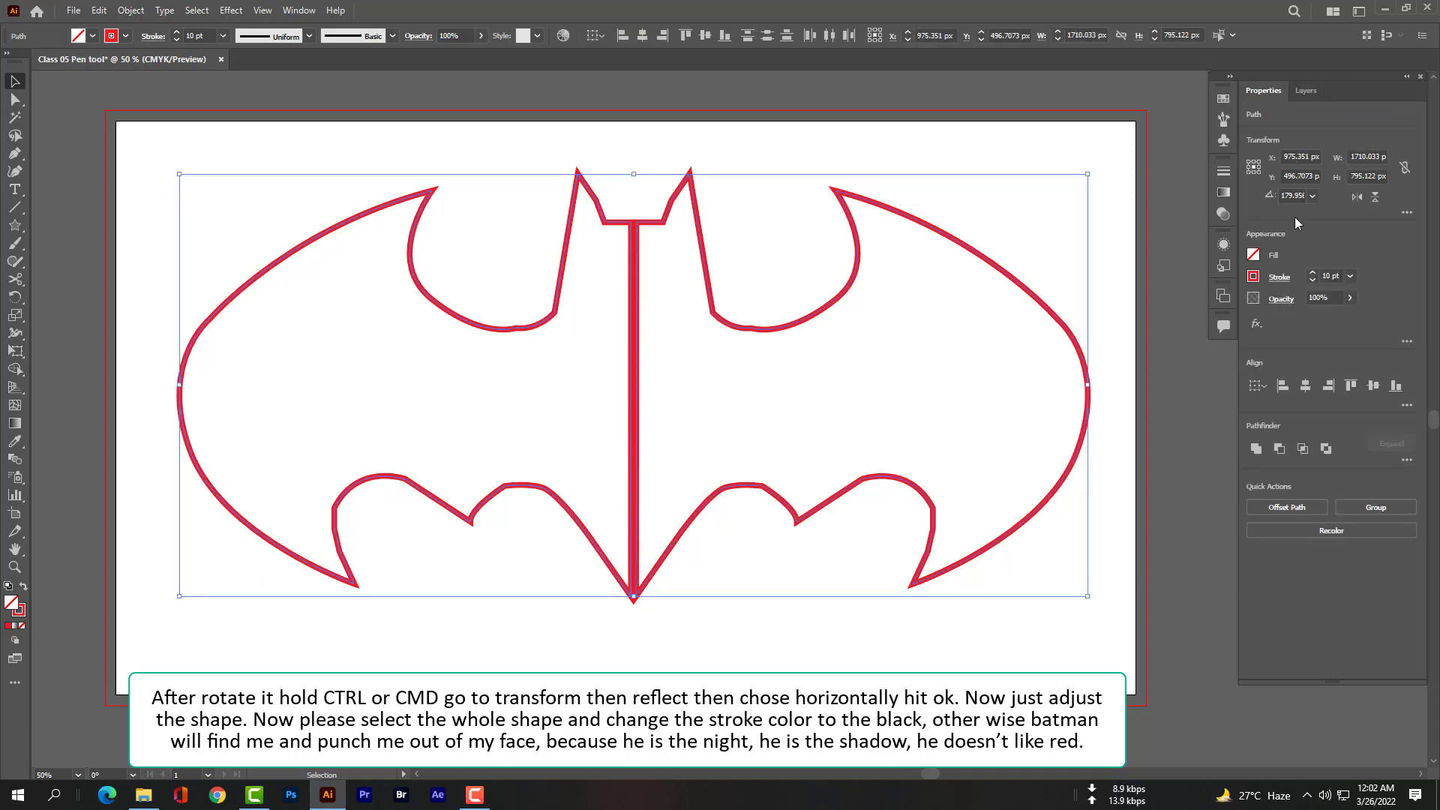
click(1253, 278)
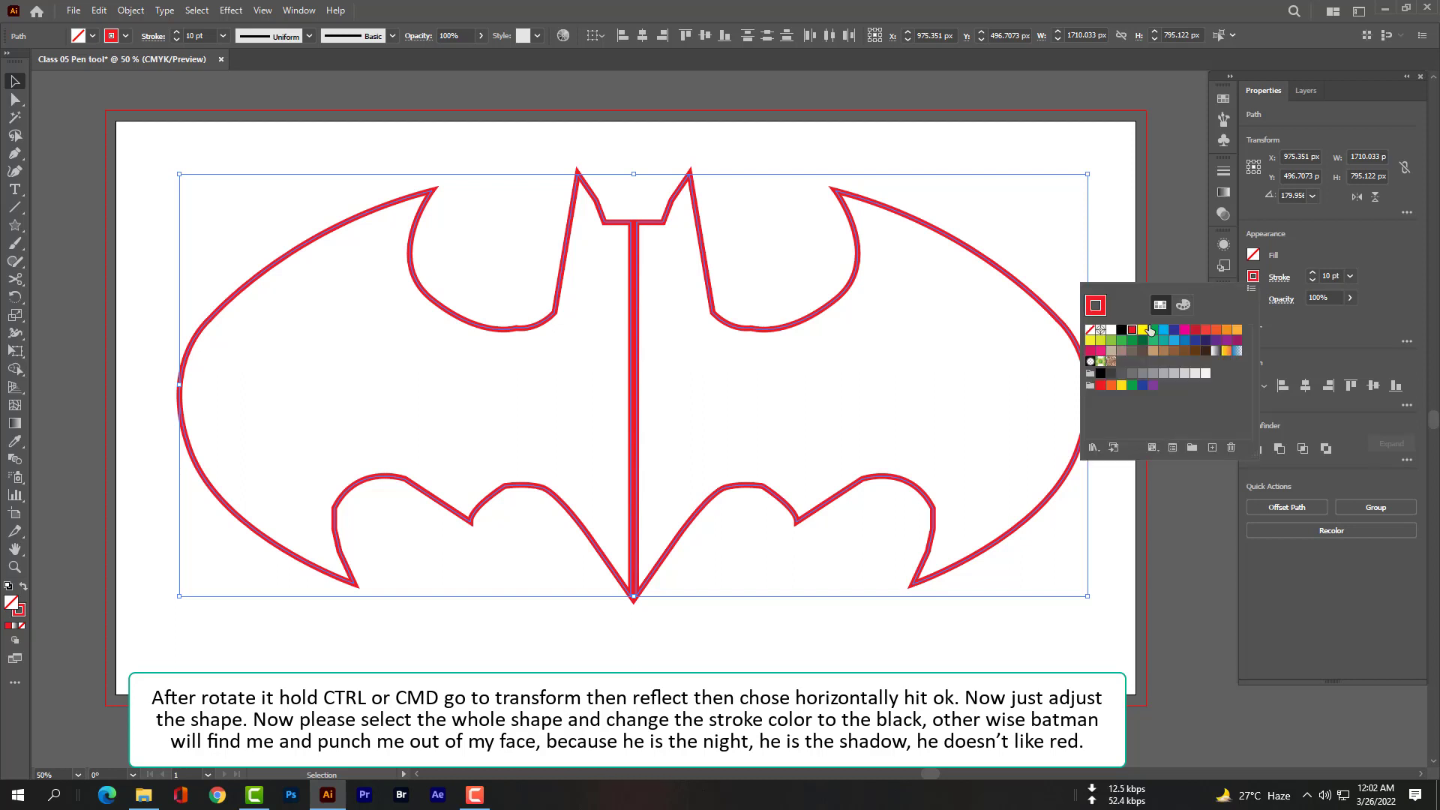
click(1120, 331)
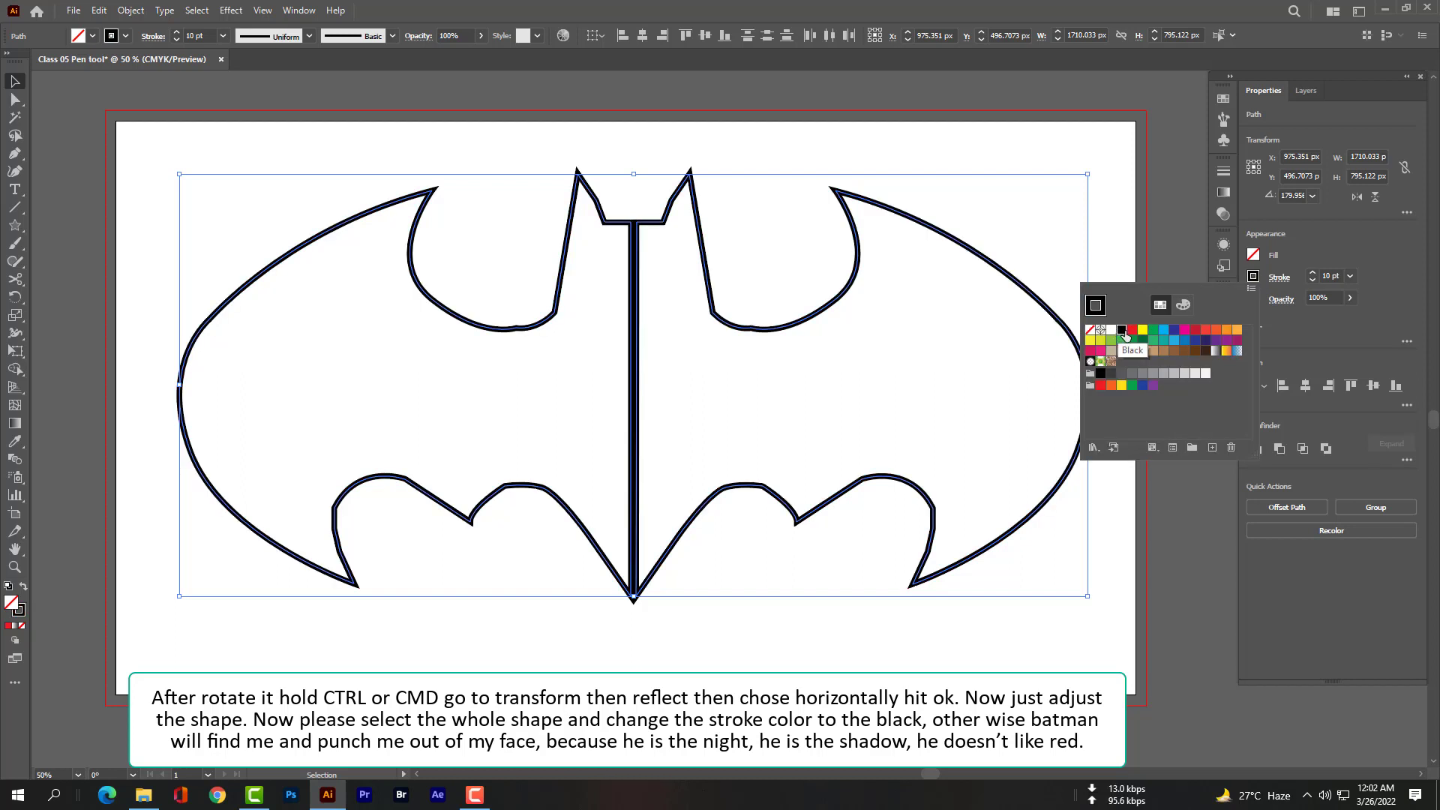
click(1313, 326)
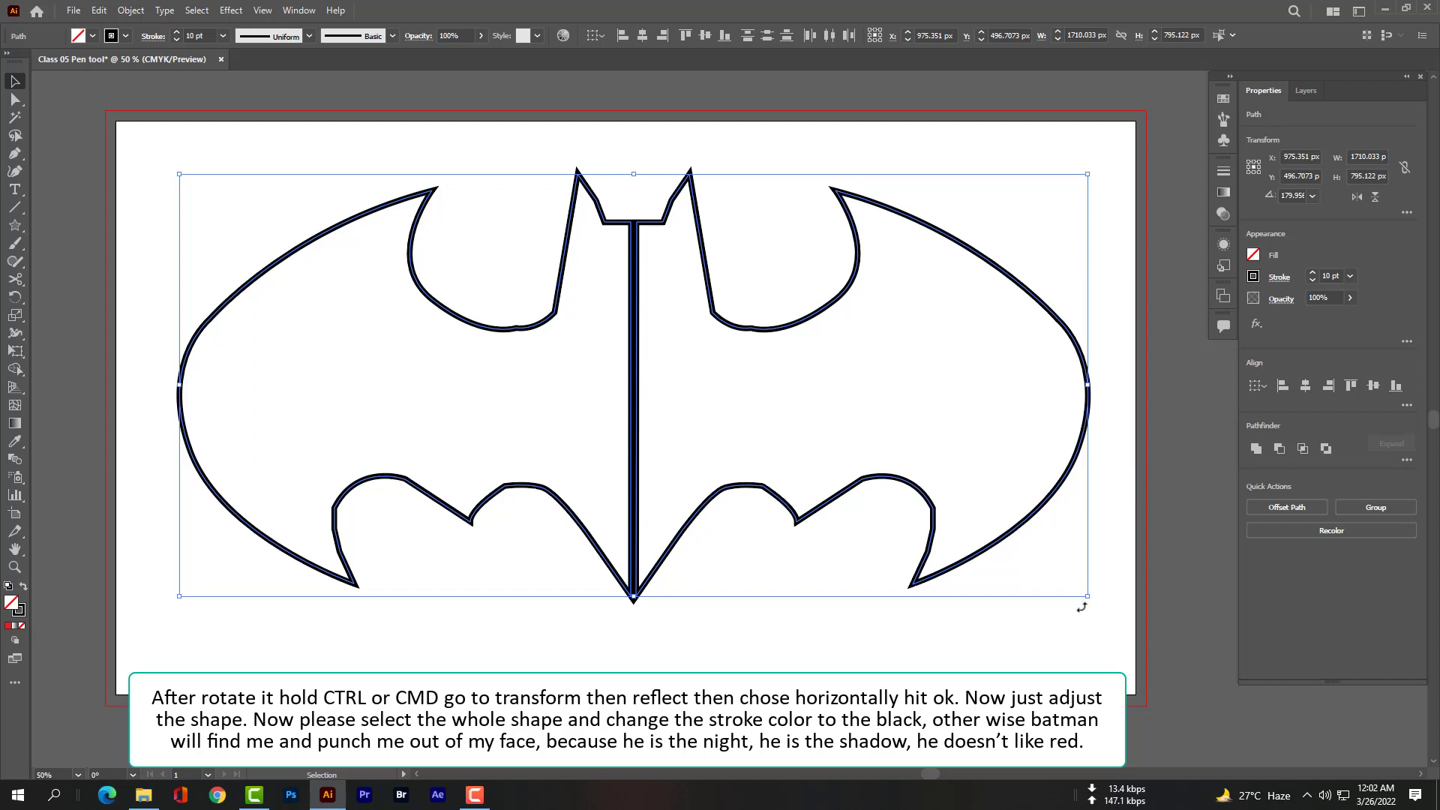
click(1035, 660)
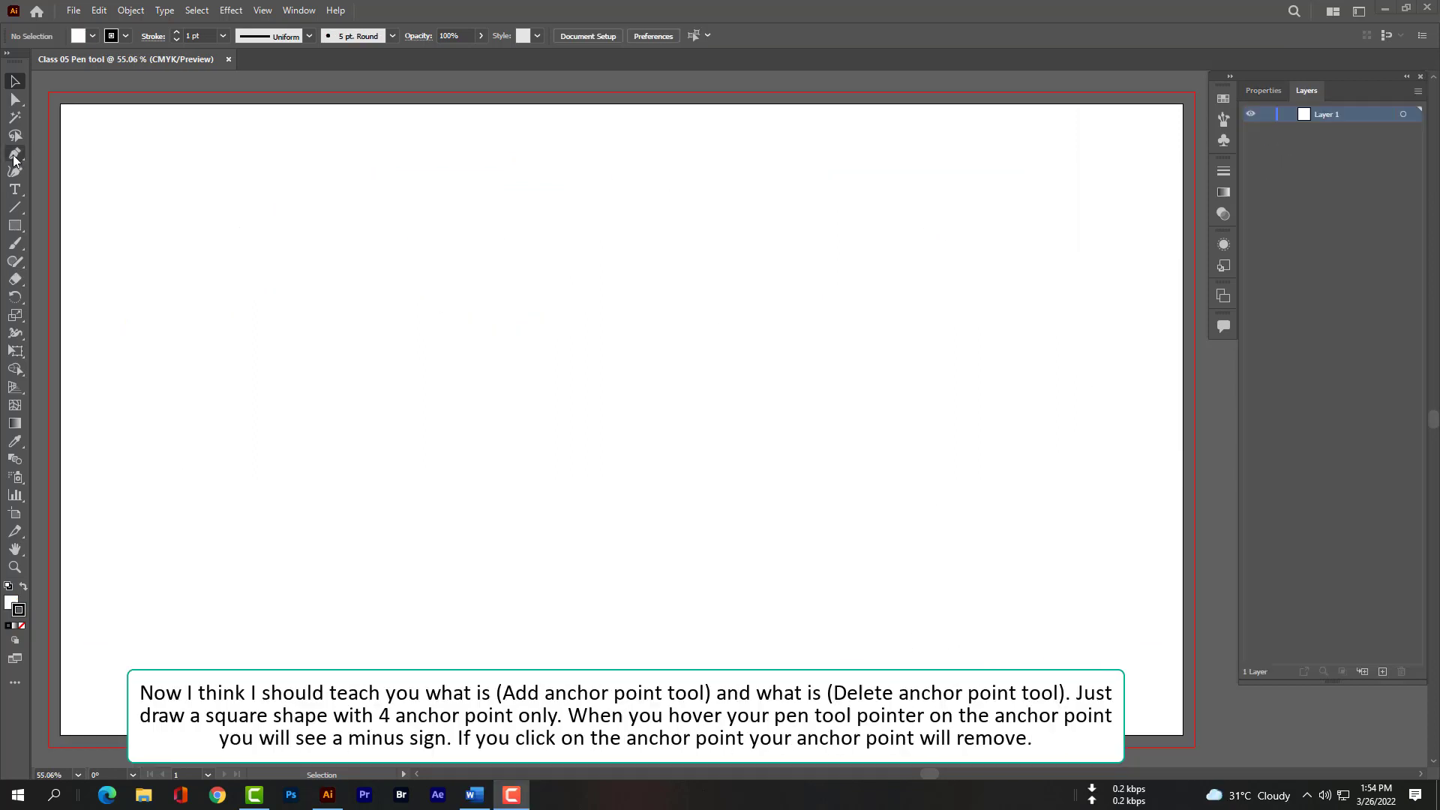
Step: Choose the Pen tool in the new blank document and set a red fill and a 5 pt stroke weight
click(13, 154)
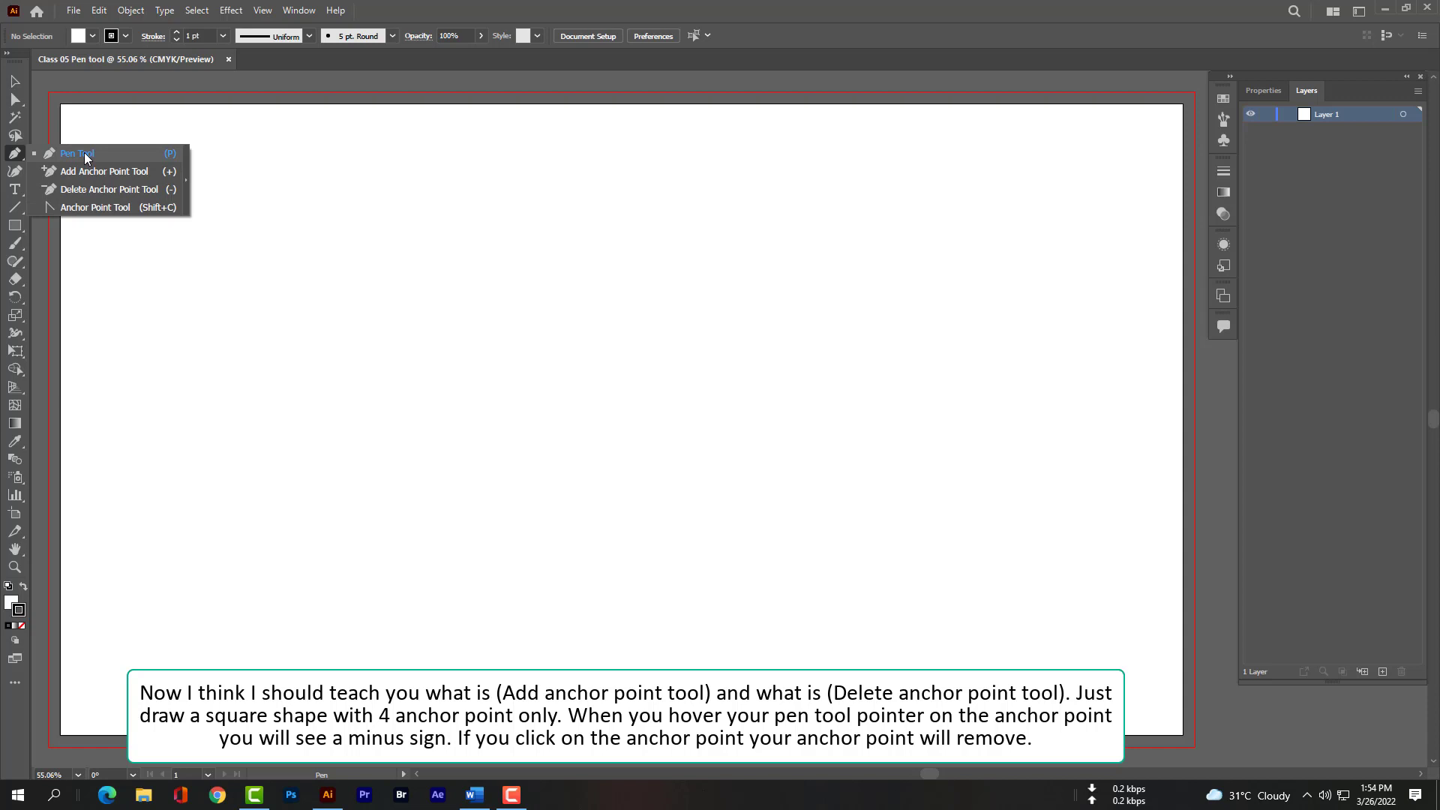
click(85, 154)
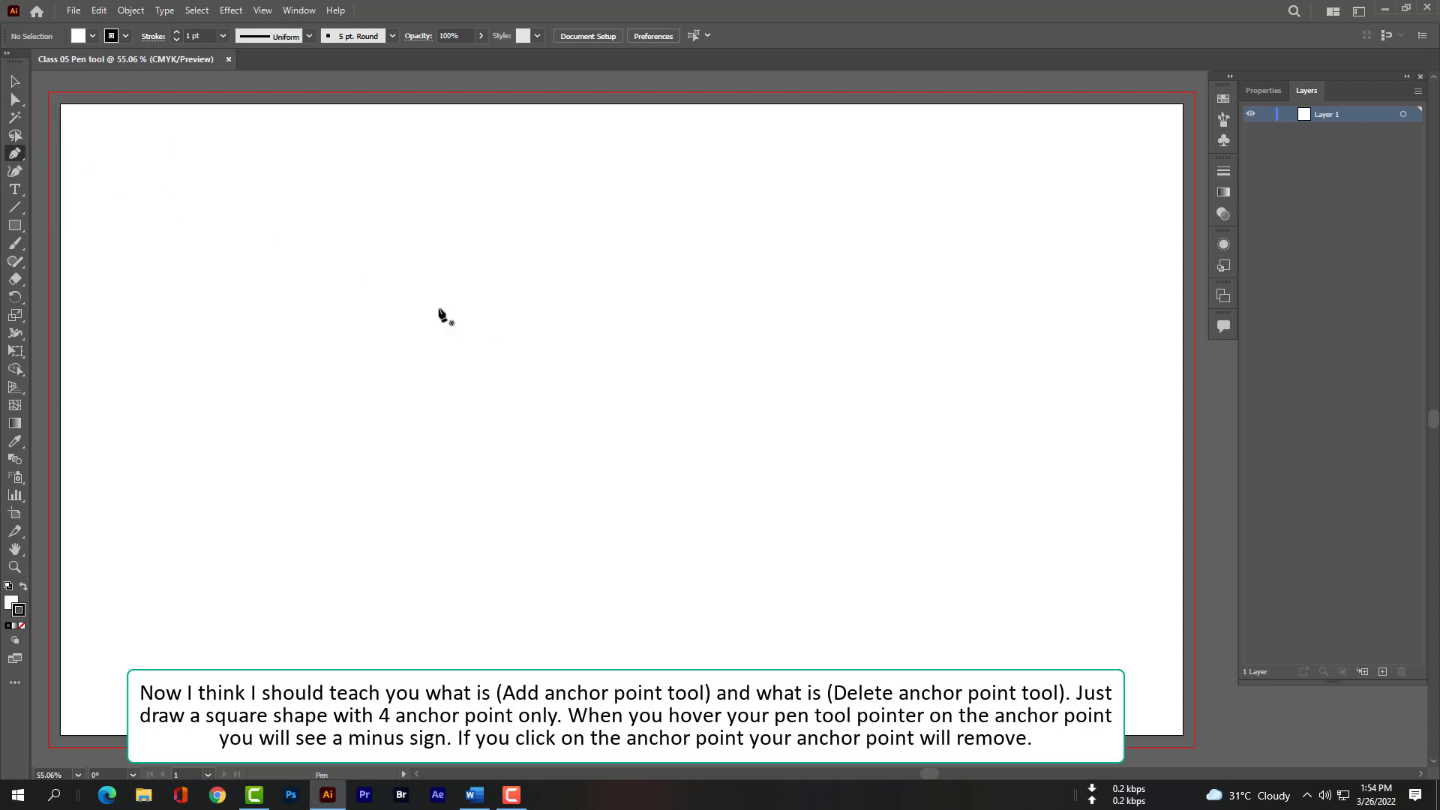
click(92, 35)
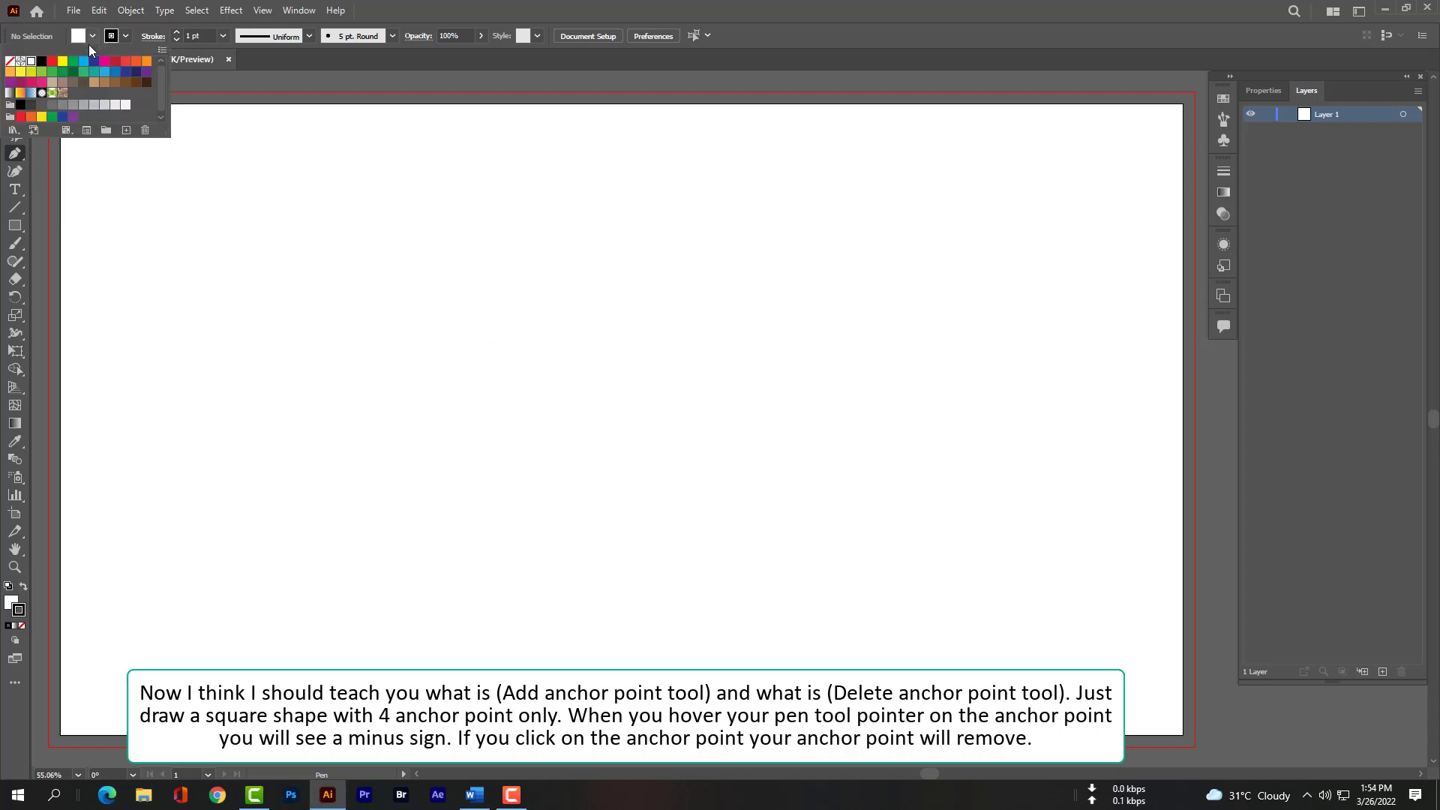
click(51, 63)
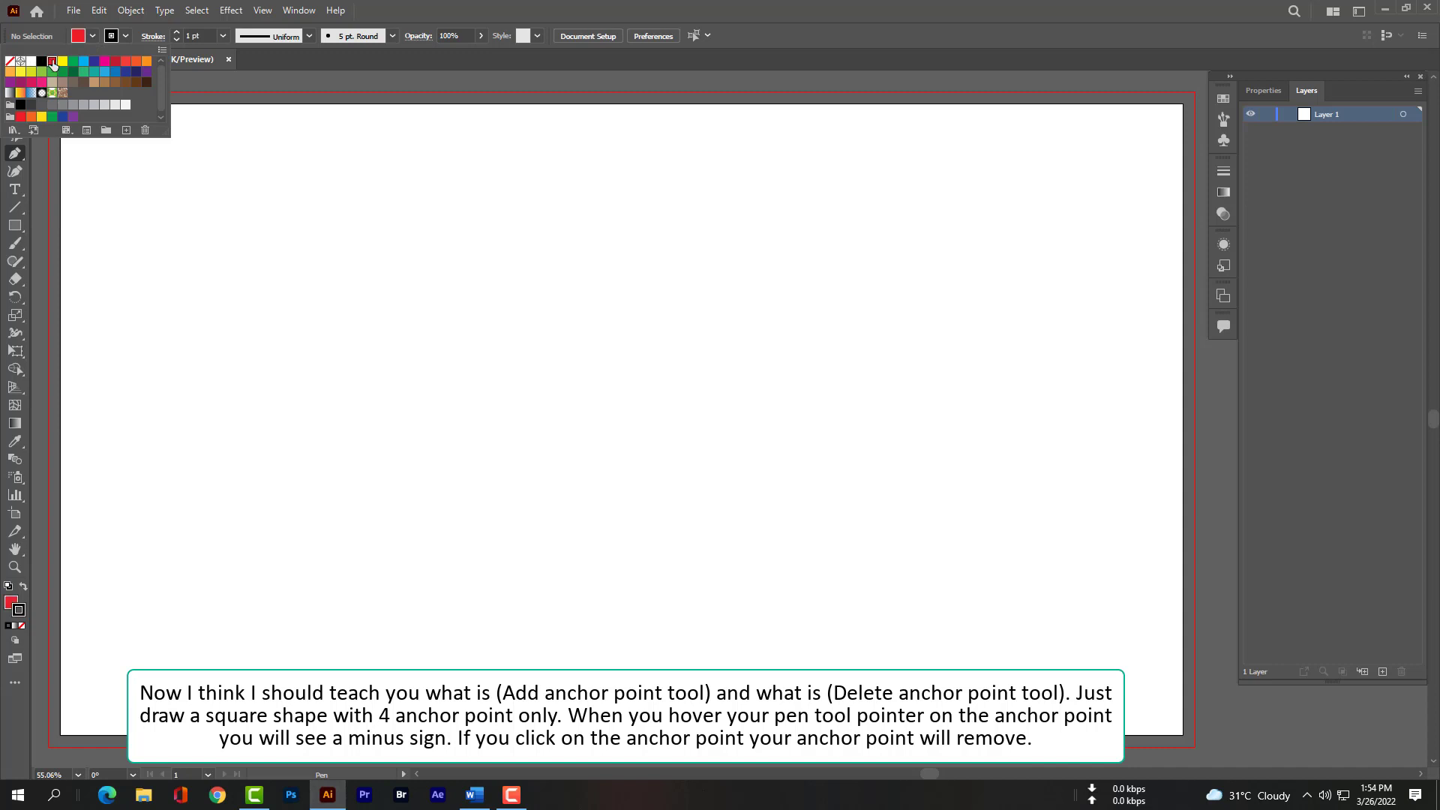
click(187, 36)
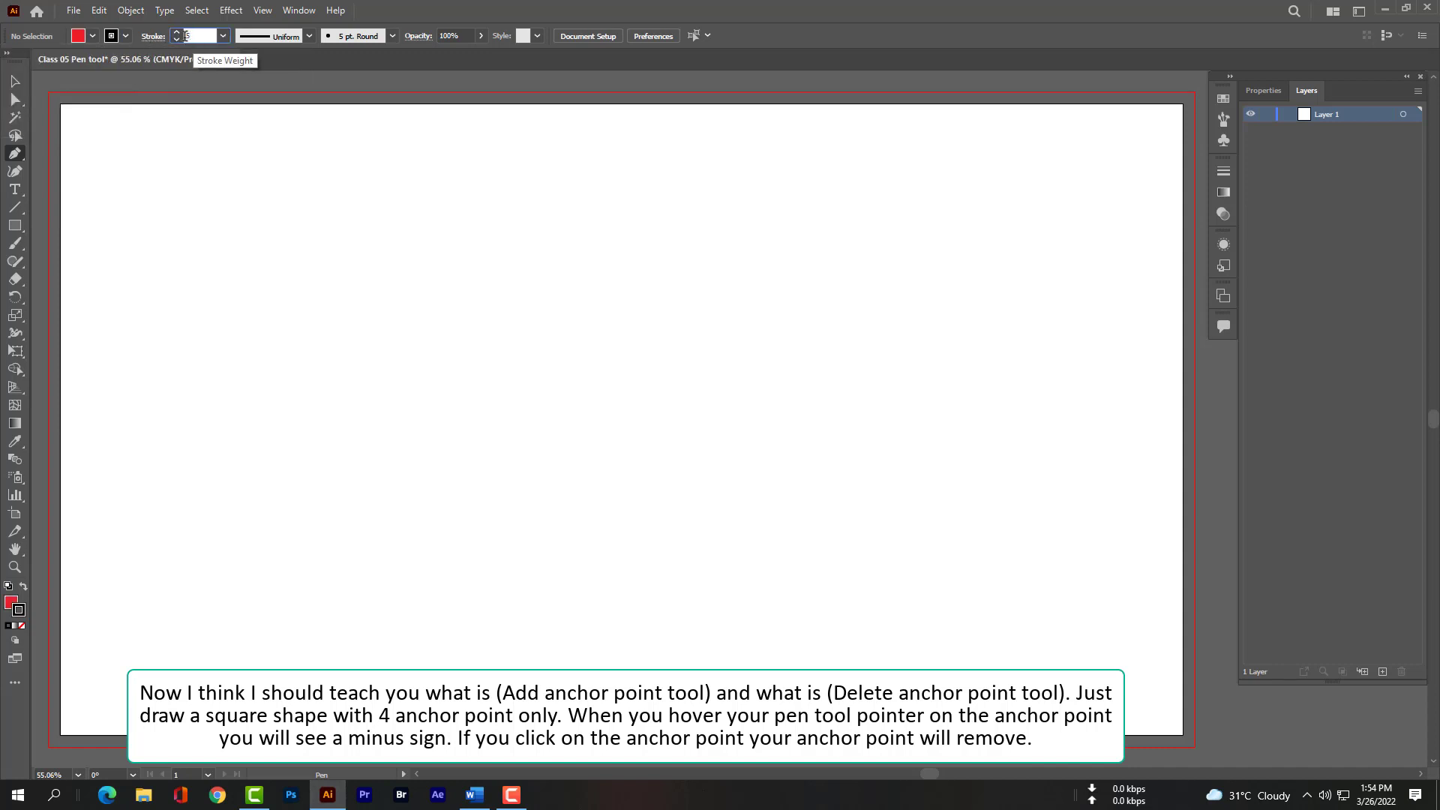
text(5)
Step: Draw a closed four-point rectangle about 233 px wide and 169 px high, left of the artboard's center
click(414, 328)
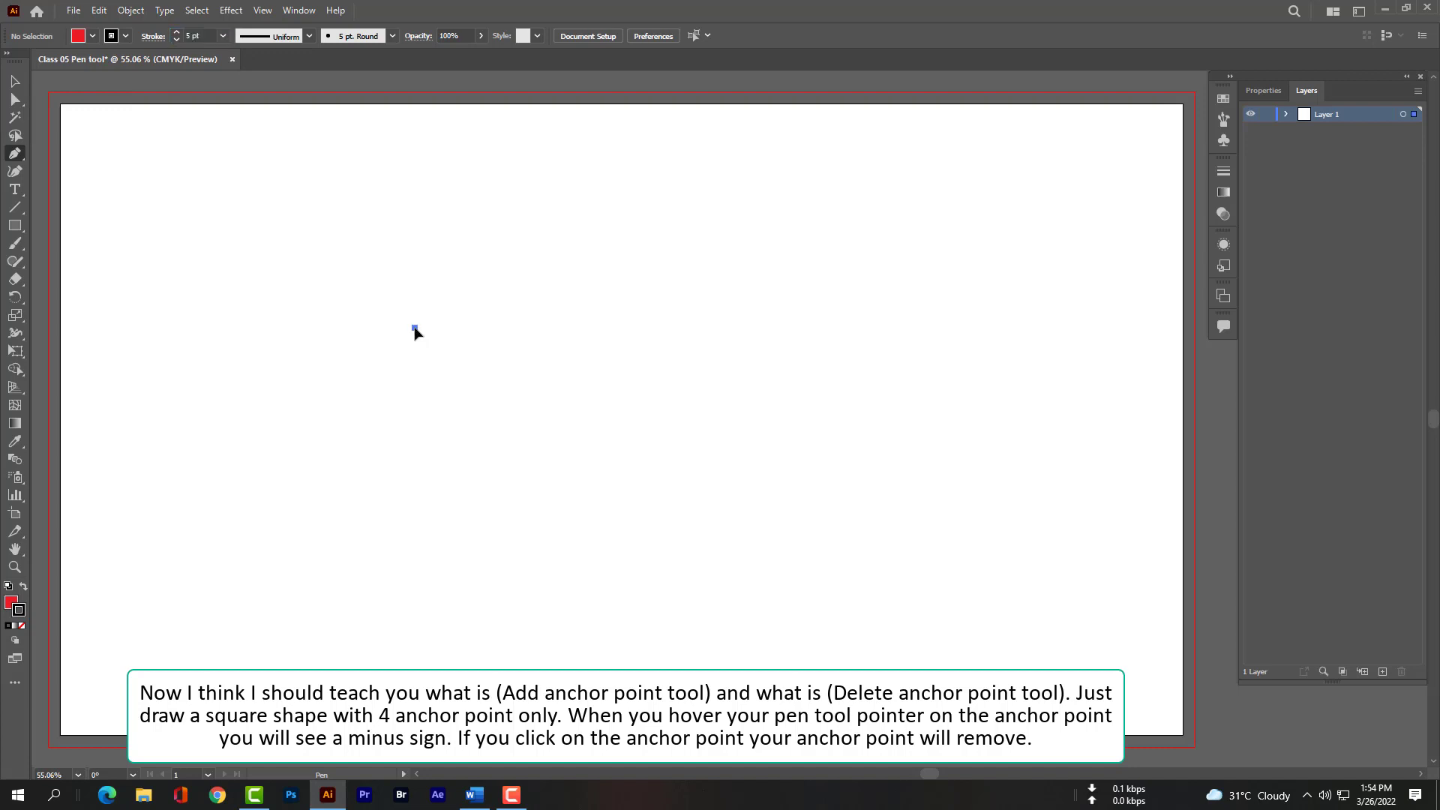
click(552, 328)
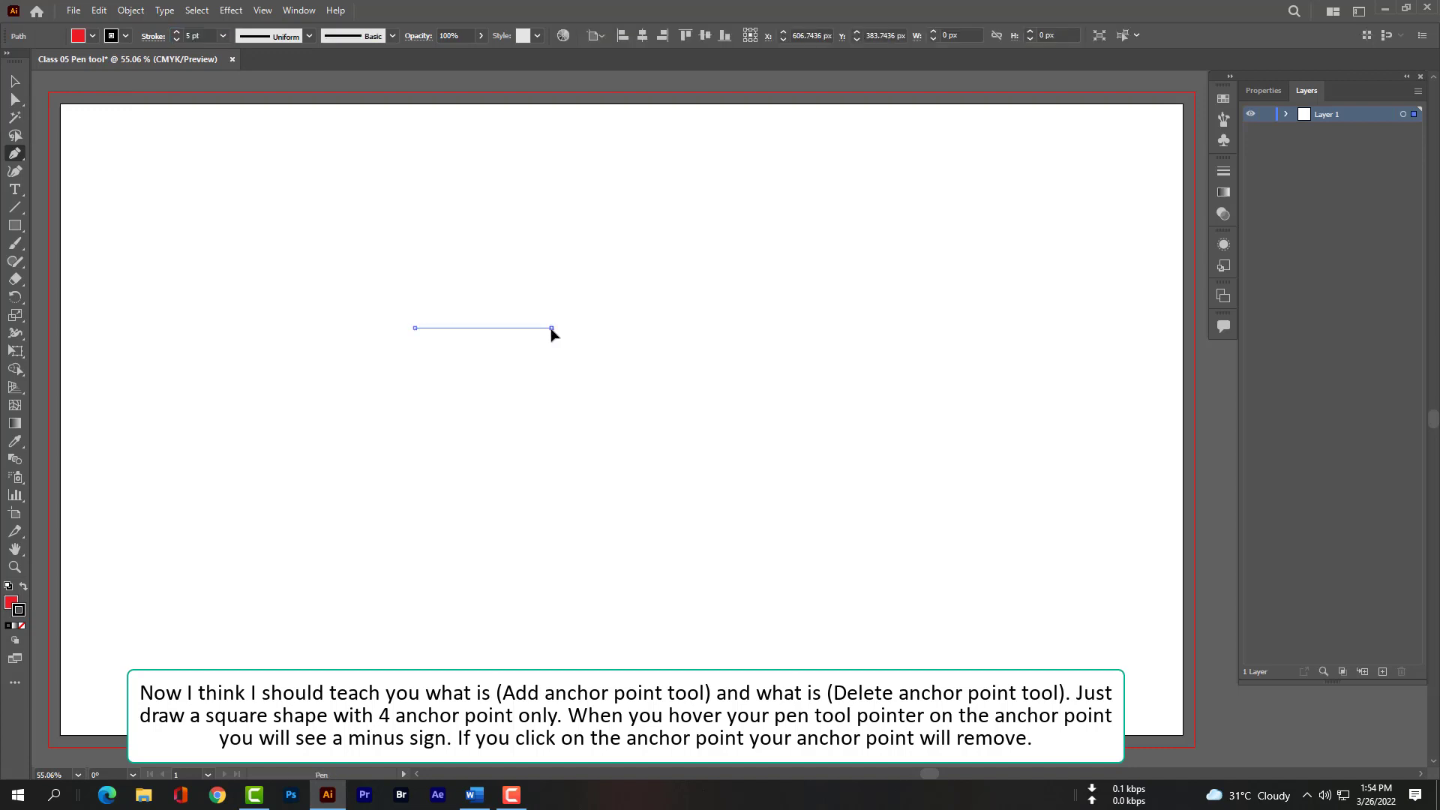
click(552, 426)
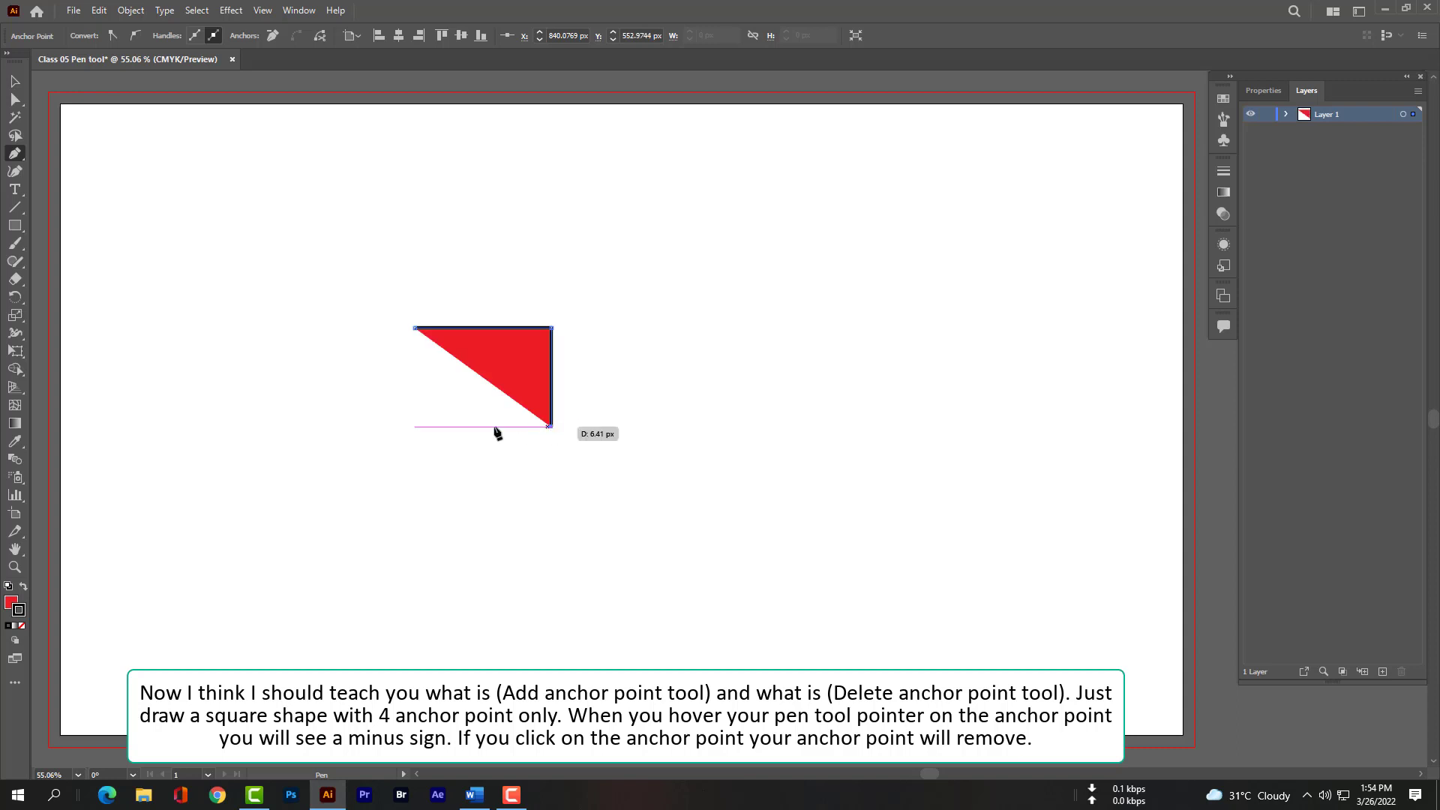
click(416, 426)
click(415, 328)
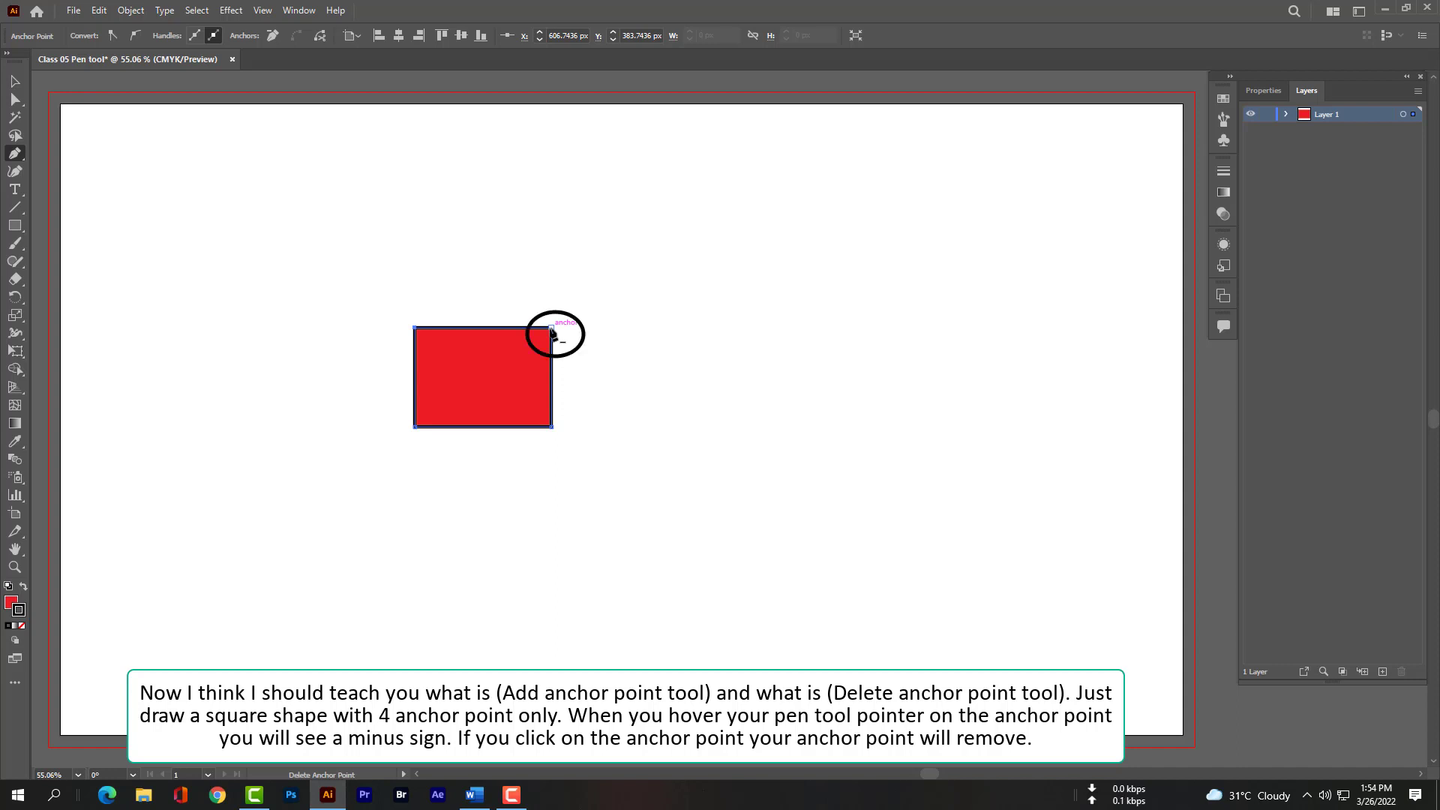
Step: Delete the rectangle's upper-right and lower-left anchor points with the Pen tool, leaving only the diagonal segment
scroll(552, 332, up, 5)
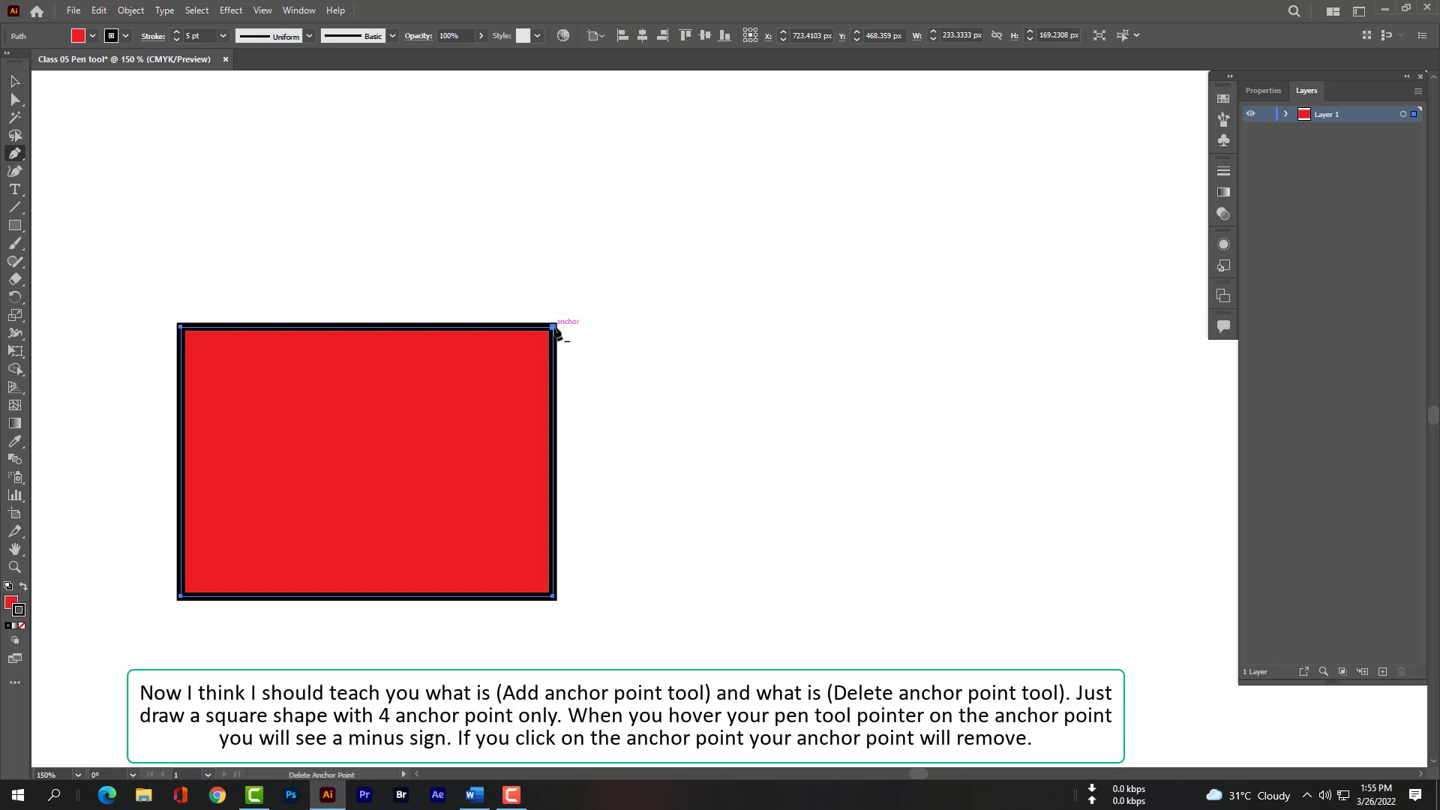
click(554, 328)
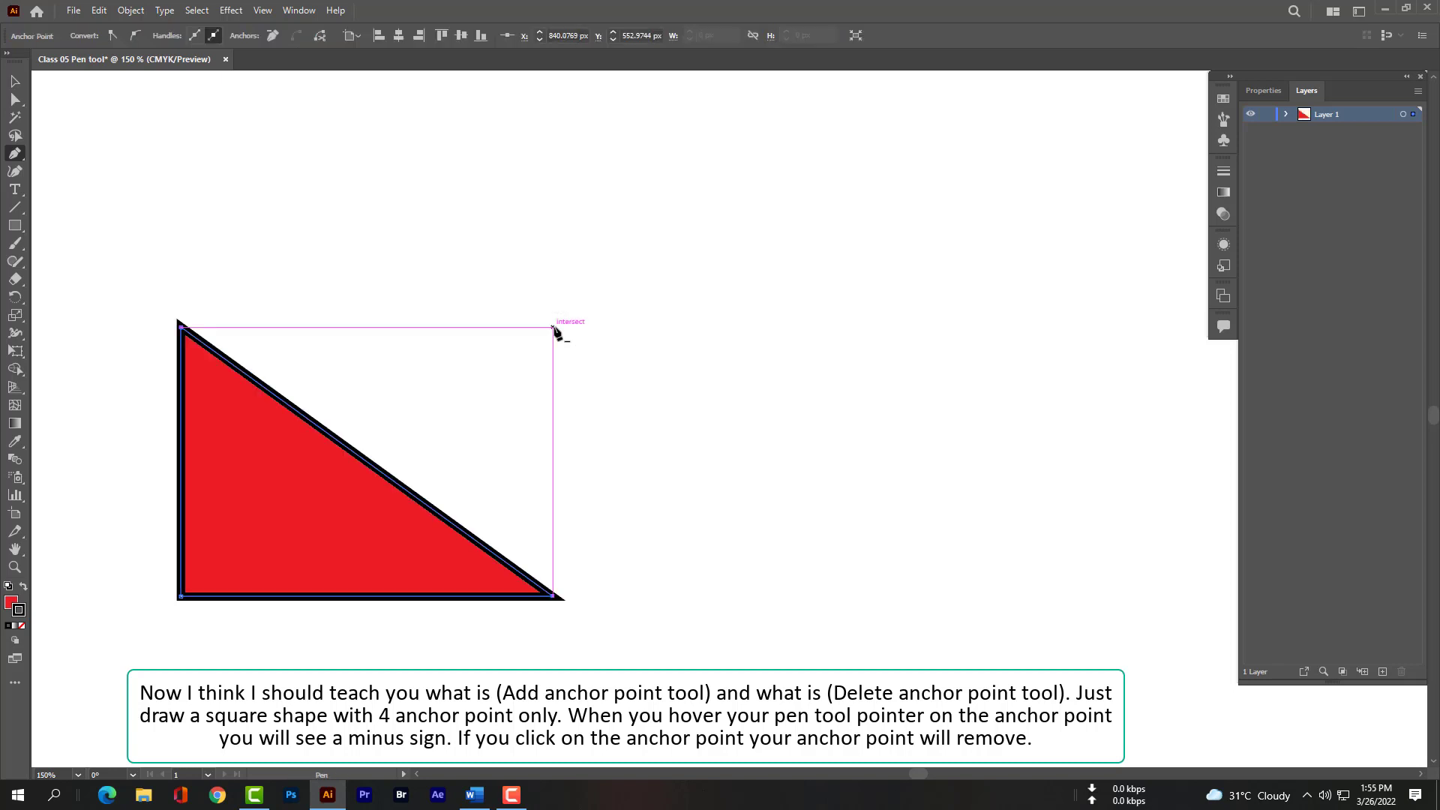
click(181, 598)
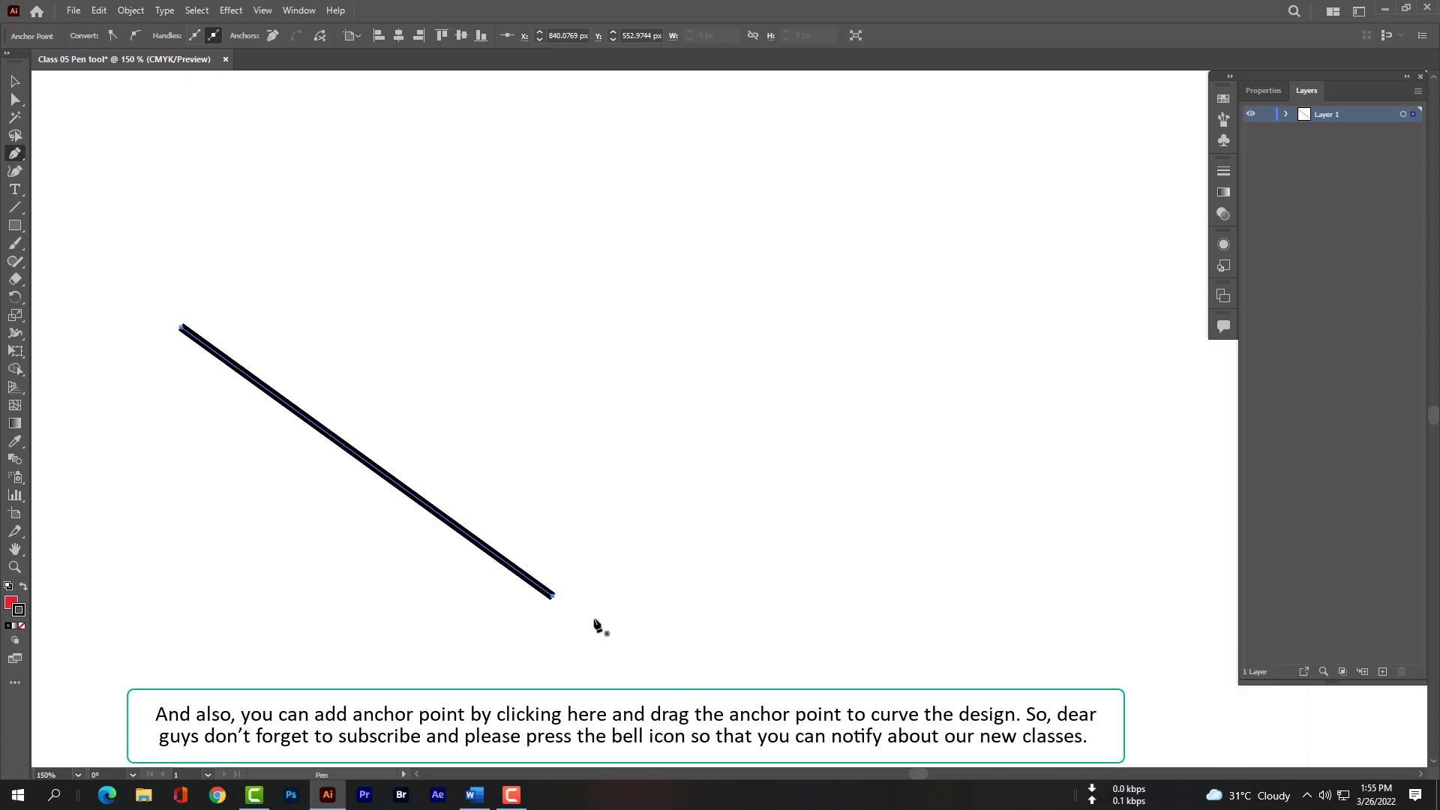
Step: Continue the diagonal from its lower end into a closed triangle with a corner straight above that end, adding an anchor point midway along the diagonal
click(553, 597)
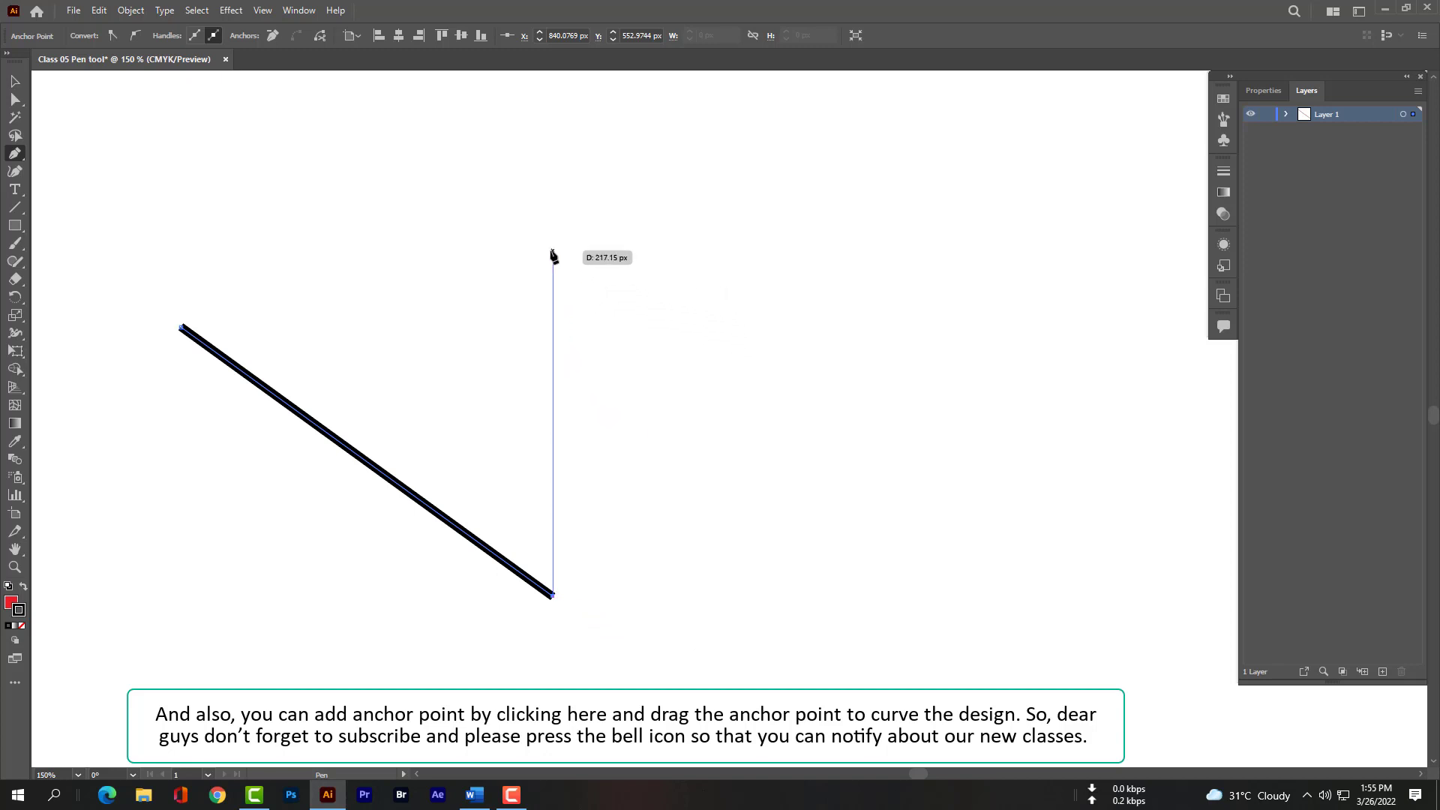
click(550, 286)
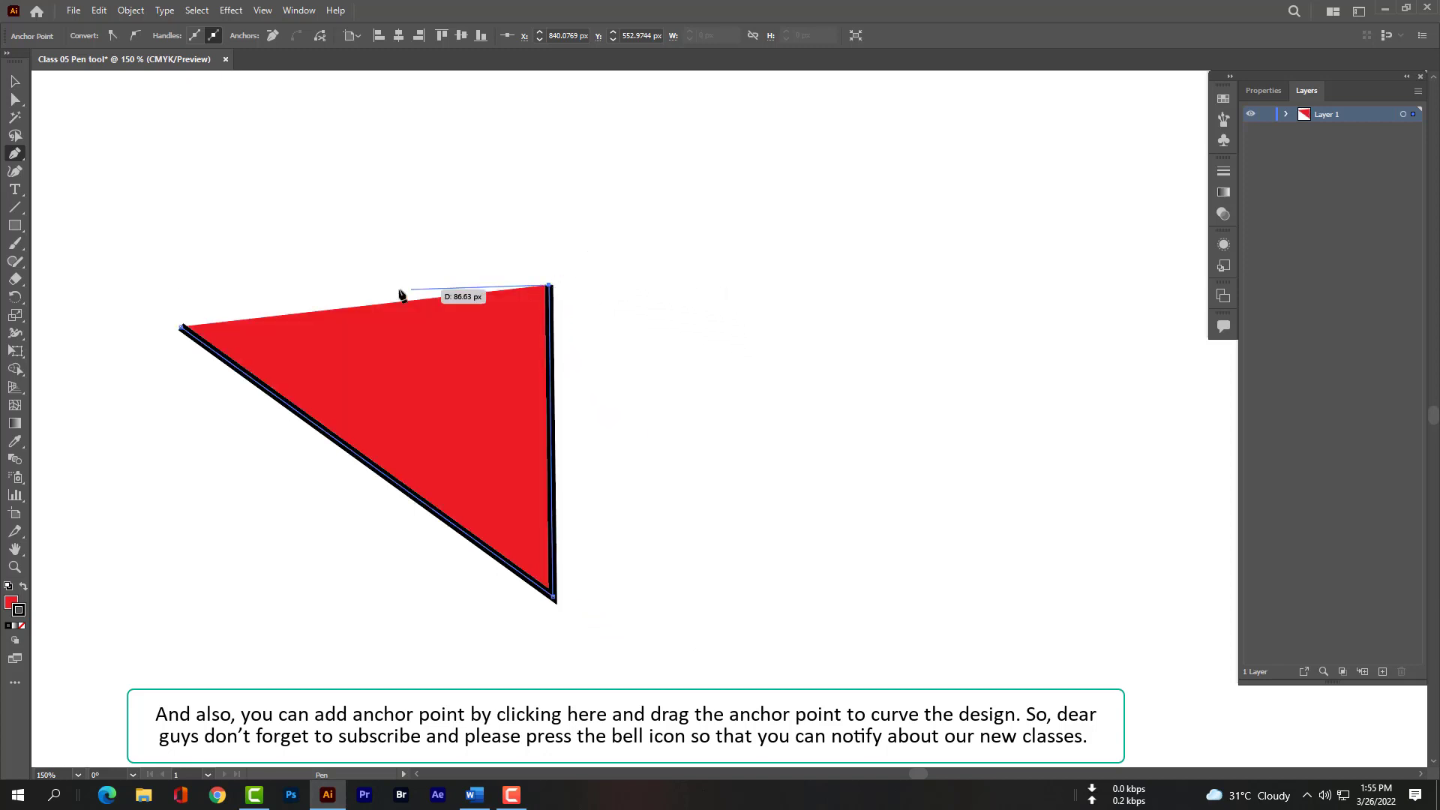
click(180, 328)
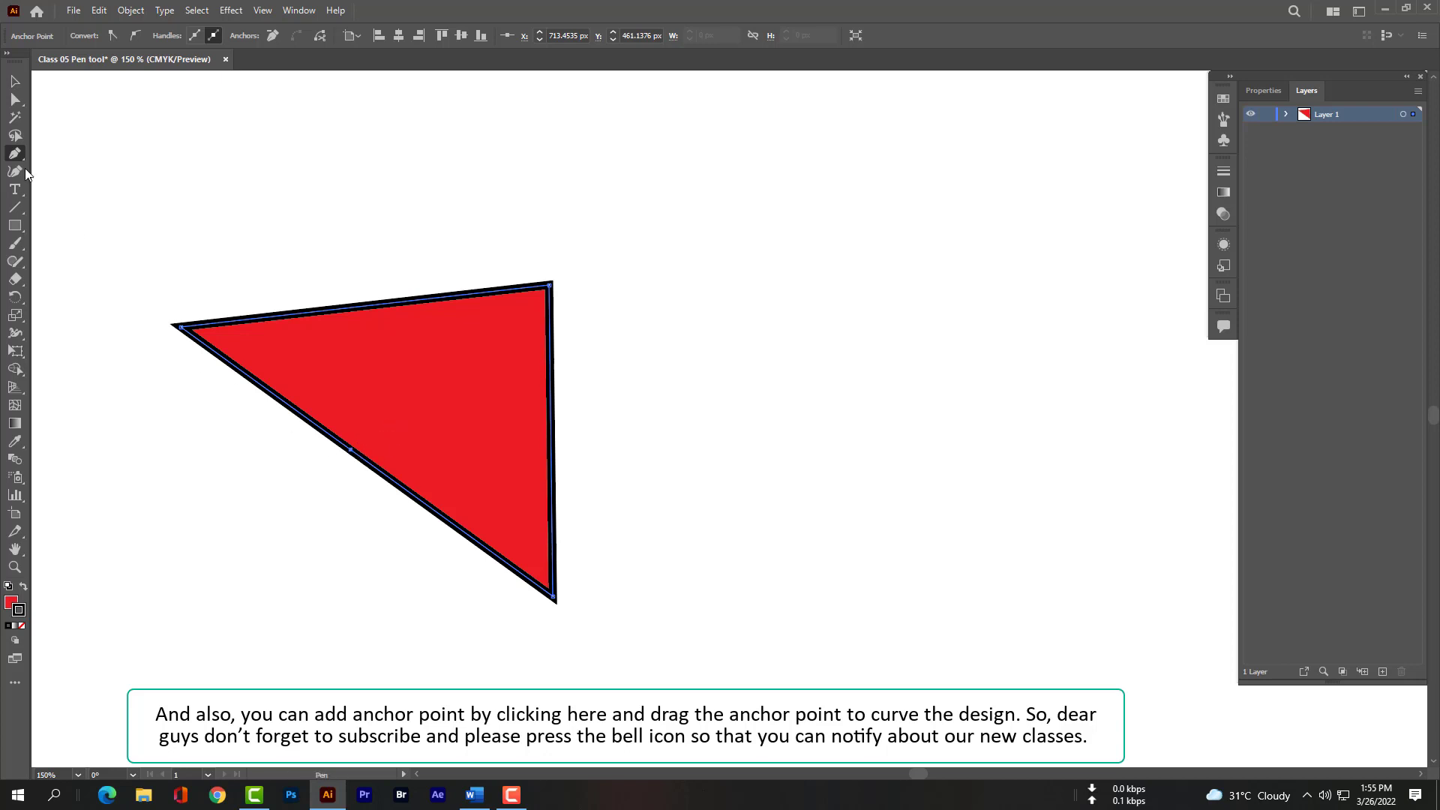
Step: Switch to the Anchor Point tool
drag(12, 159, 64, 209)
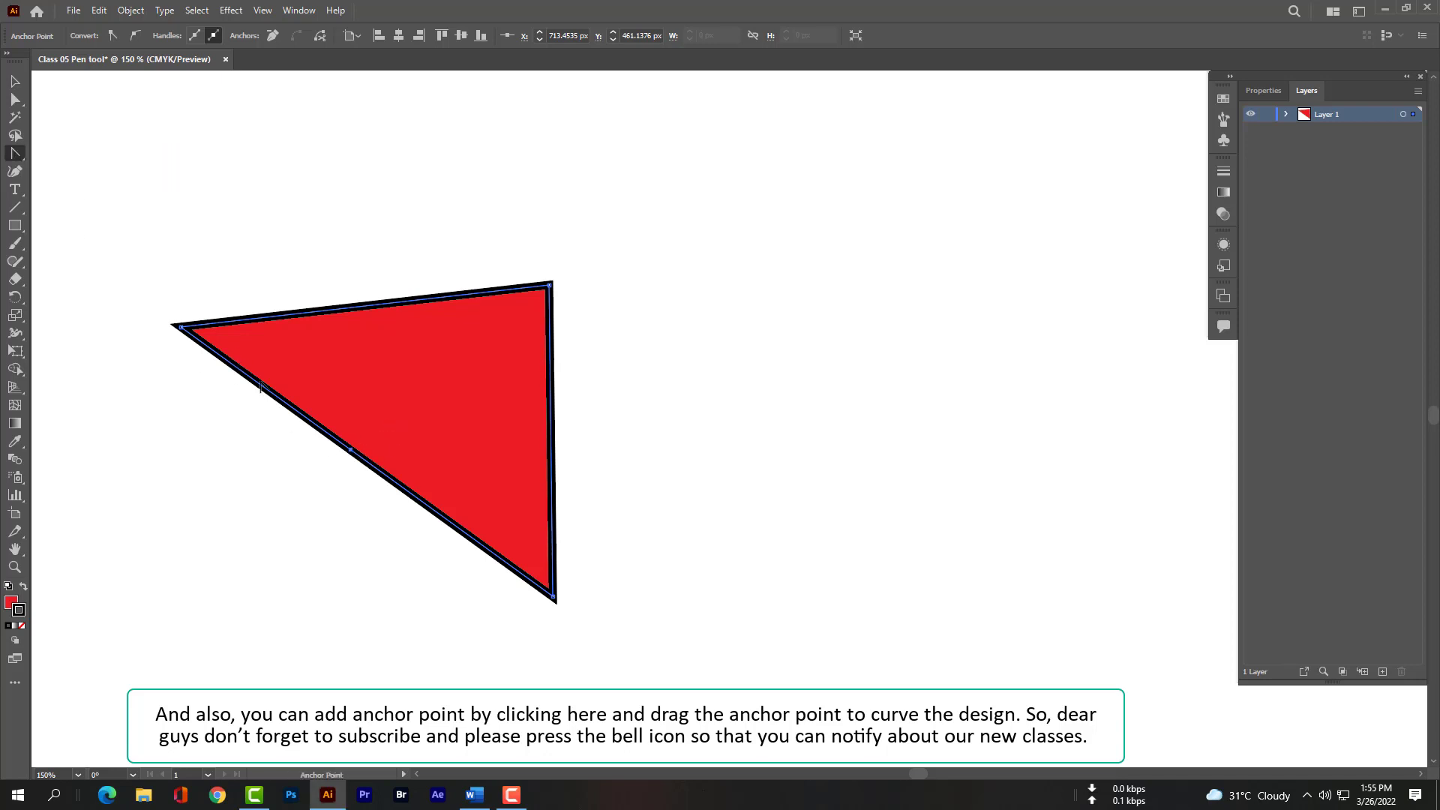